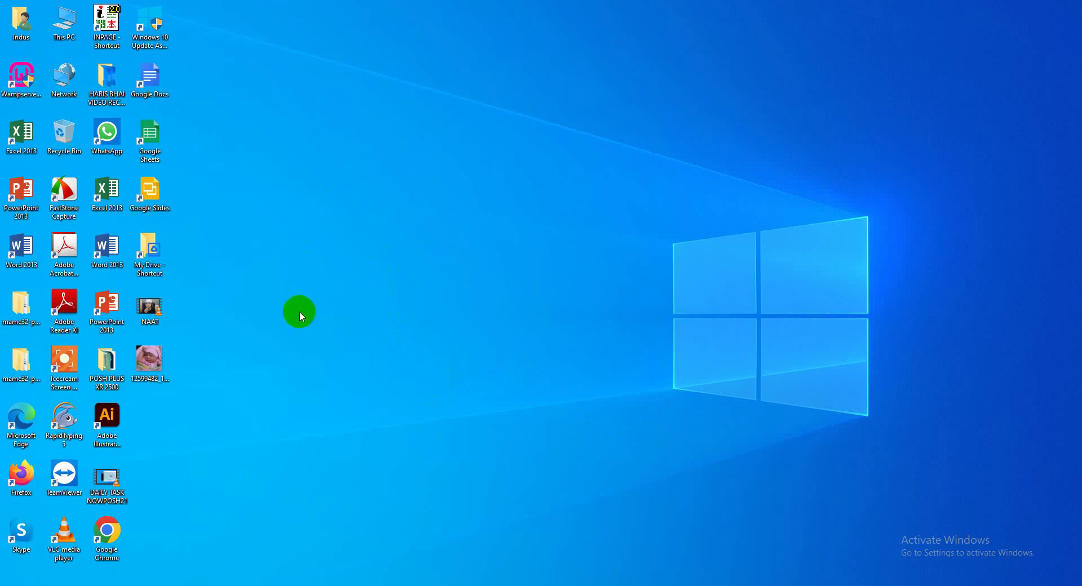
{"action": "left_click", "coordinate": [107, 420]}
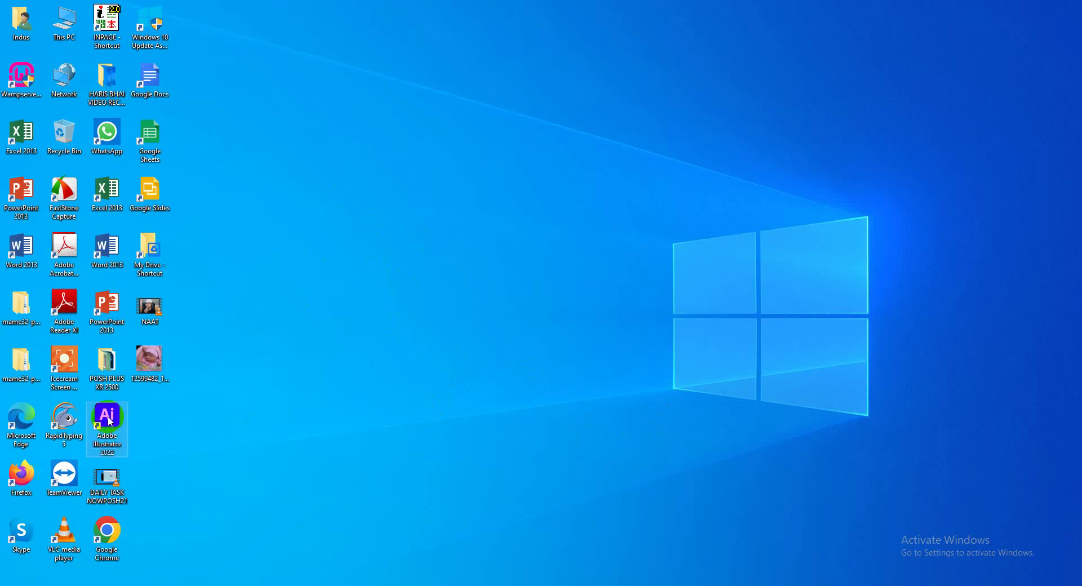
{"action": "left_click", "coordinate": [235, 418]}
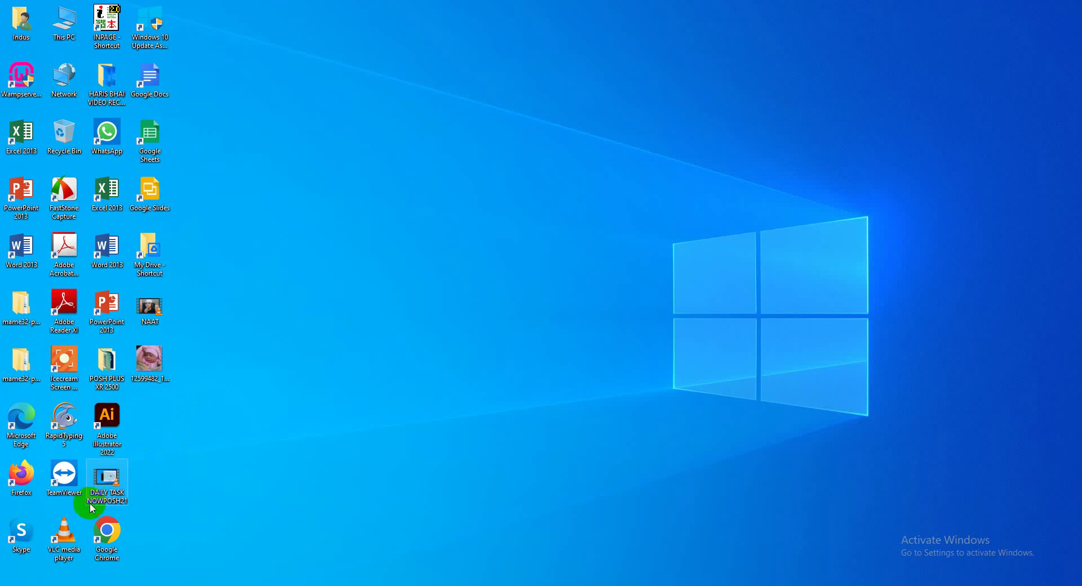
Find Adobe Photoshop 2022 among the installed programs and open the file location of its shortcut
{"action": "left_click", "coordinate": [13, 583]}
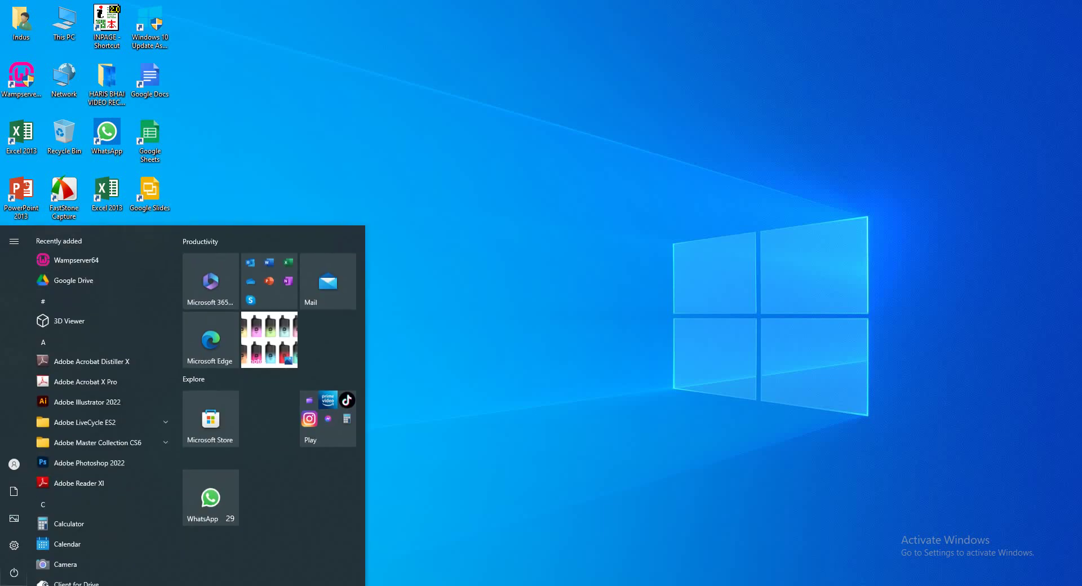
{"action": "left_click", "coordinate": [103, 471]}
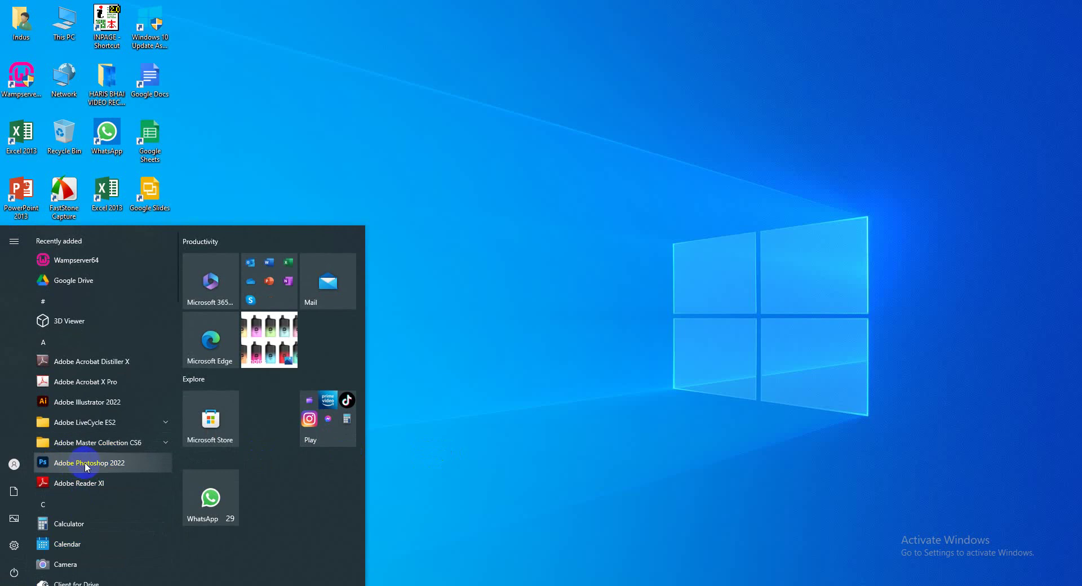
{"action": "right_click", "coordinate": [77, 463]}
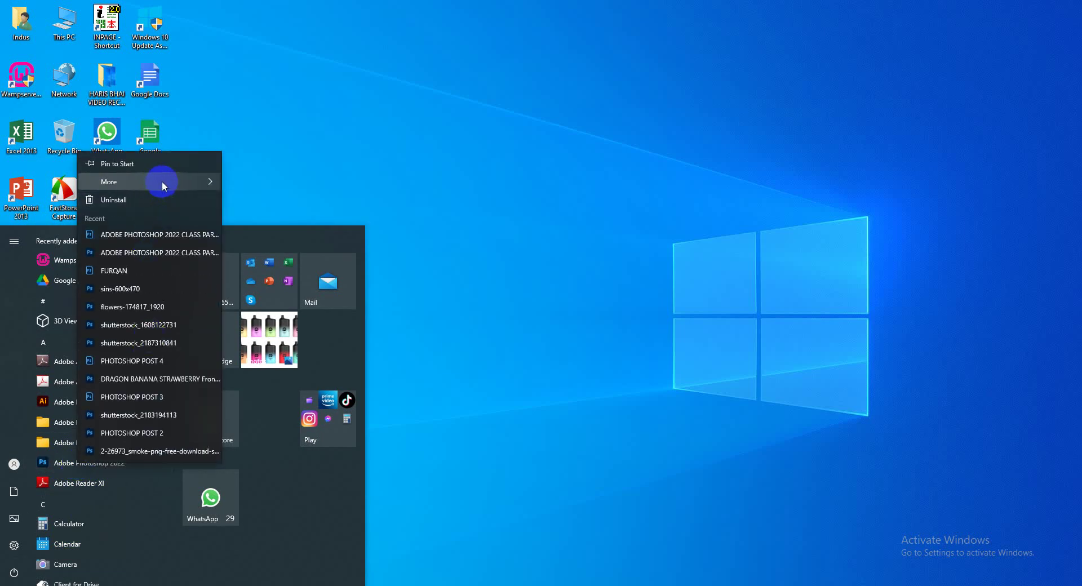
{"action": "mouse_move", "coordinate": [163, 185]}
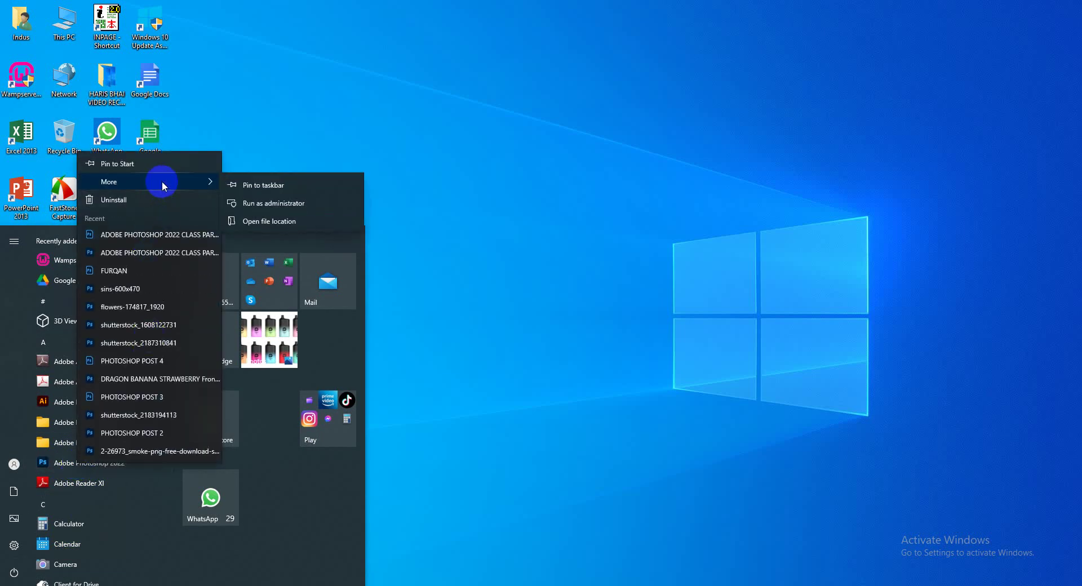
{"action": "left_click", "coordinate": [259, 222]}
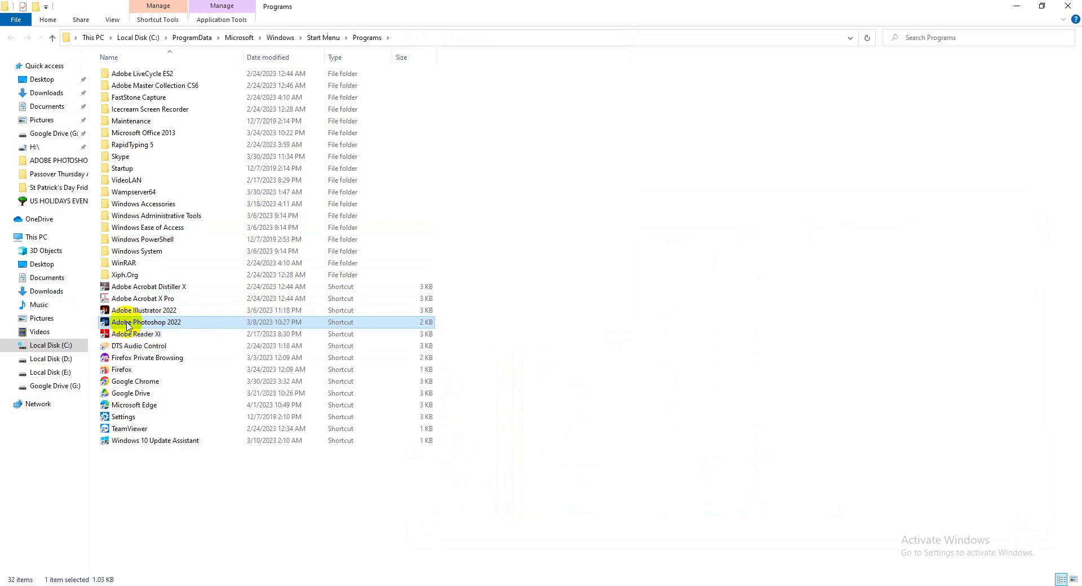
Send a shortcut for Adobe Photoshop 2022 to the desktop and close the Programs folder window
{"action": "right_click", "coordinate": [128, 326]}
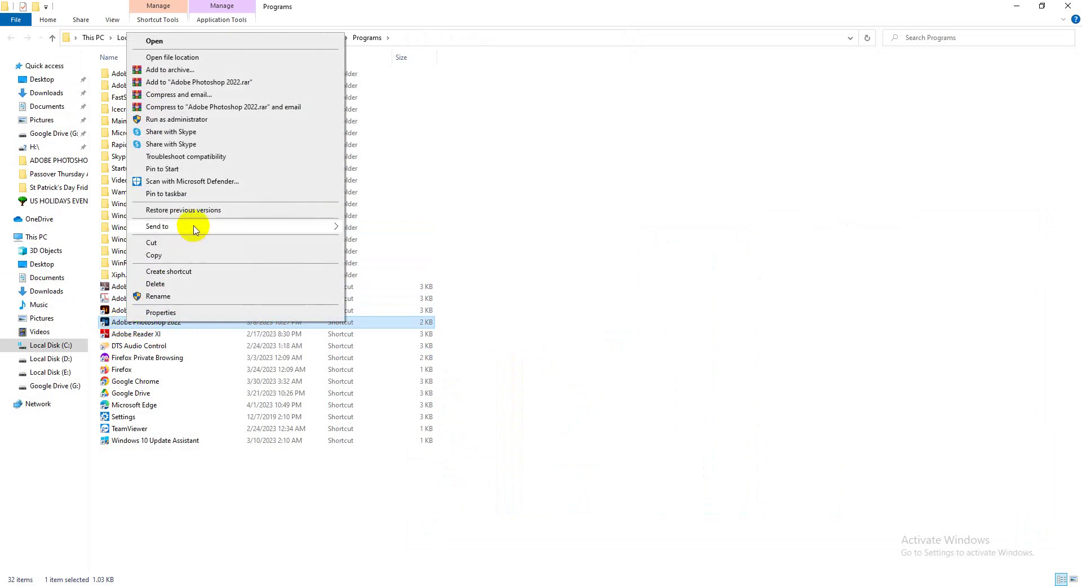
{"action": "mouse_move", "coordinate": [252, 228]}
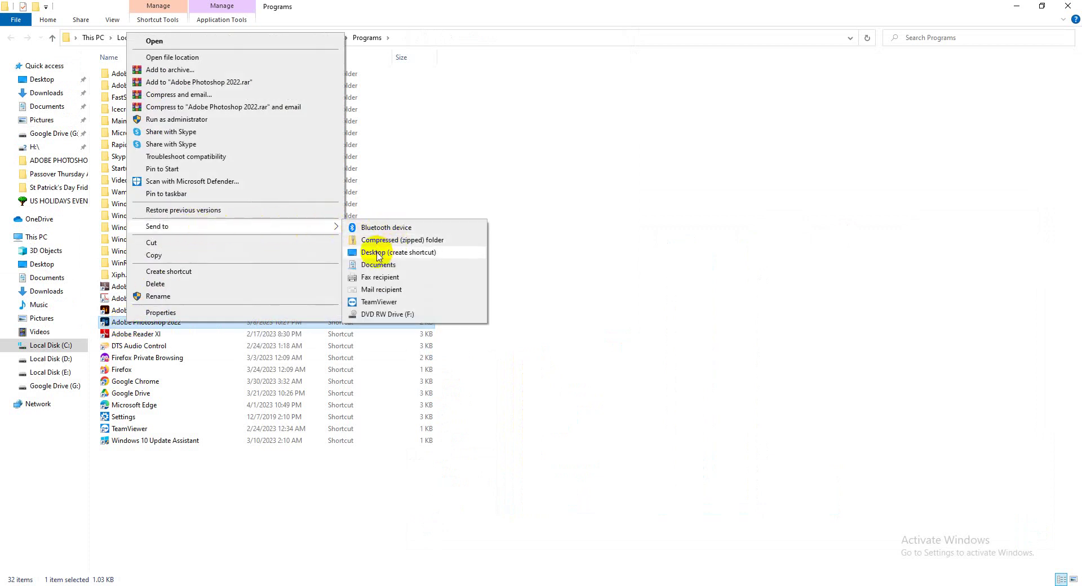
{"action": "left_click", "coordinate": [412, 255]}
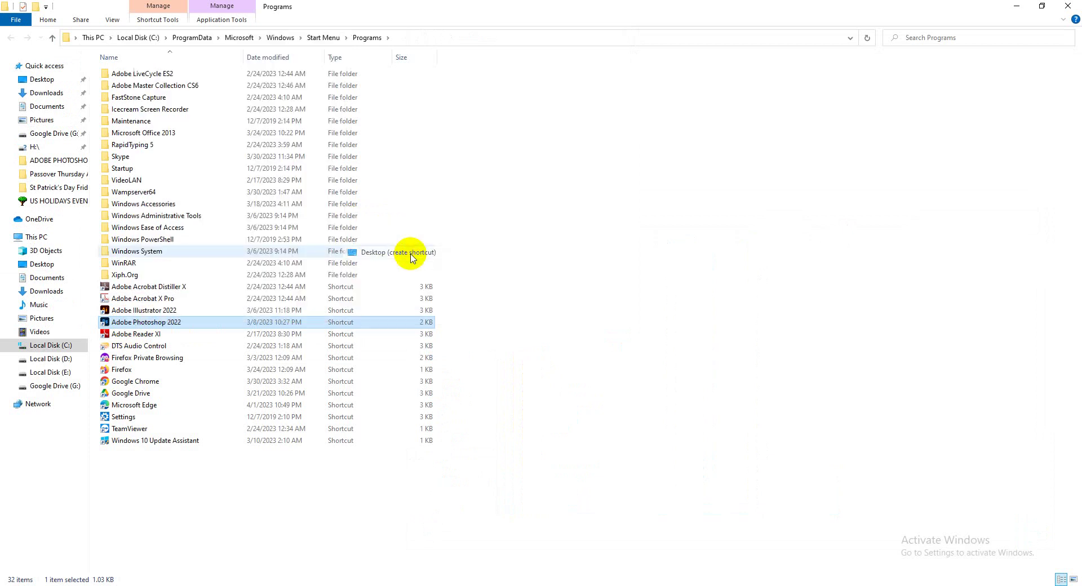
{"action": "left_click", "coordinate": [1067, 7]}
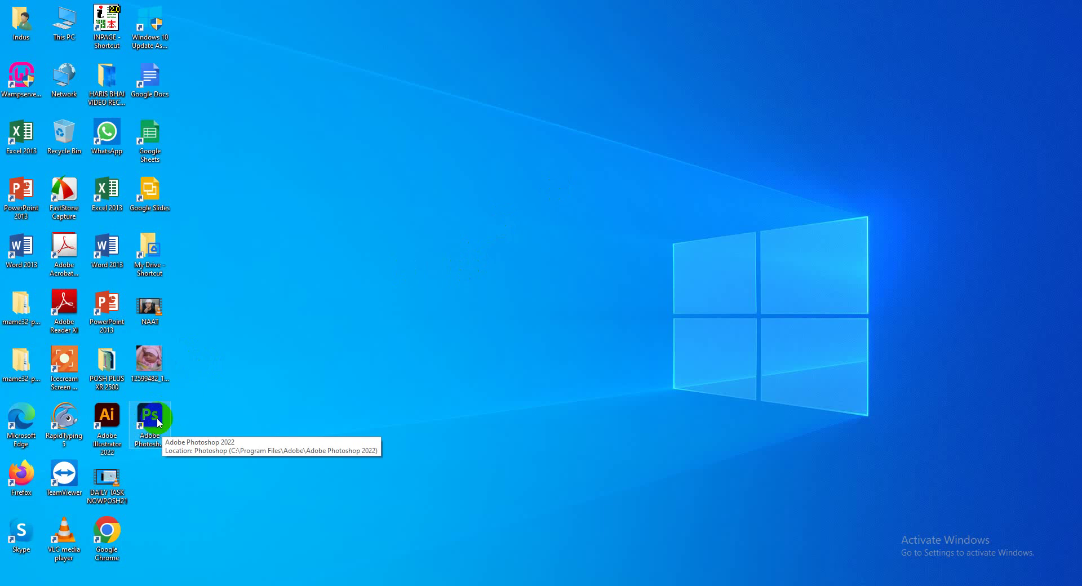
Launch Adobe Photoshop 2022 from the desktop and open the recent file ADOBE PHOTOSHOP 2022 CLASS PART LESSON 2.psd
{"action": "double_click", "coordinate": [156, 418]}
{"action": "left_click", "coordinate": [156, 416]}
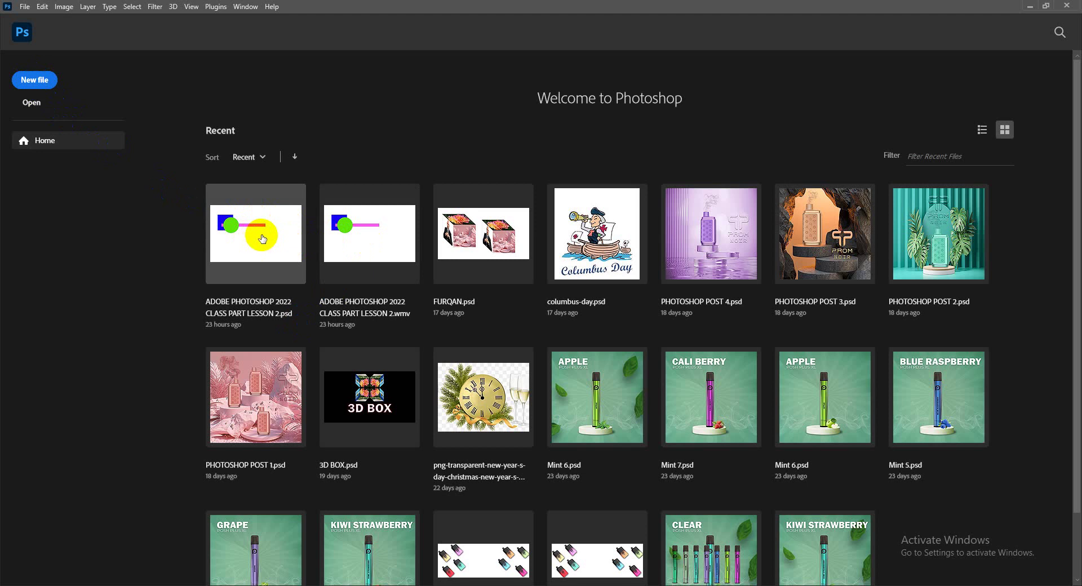
{"action": "left_click", "coordinate": [283, 322]}
{"action": "left_click", "coordinate": [251, 275]}
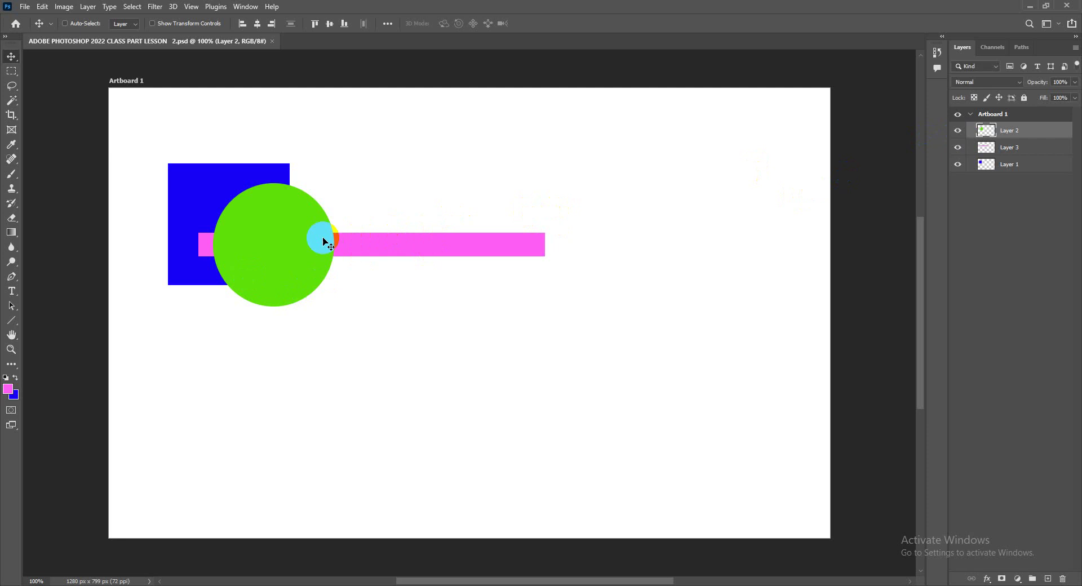
Move the green circle on Layer 2 below the blue square, and switch that layer's visibility off and back on
{"action": "left_click_drag", "start_coordinate": [285, 238], "coordinate": [354, 370]}
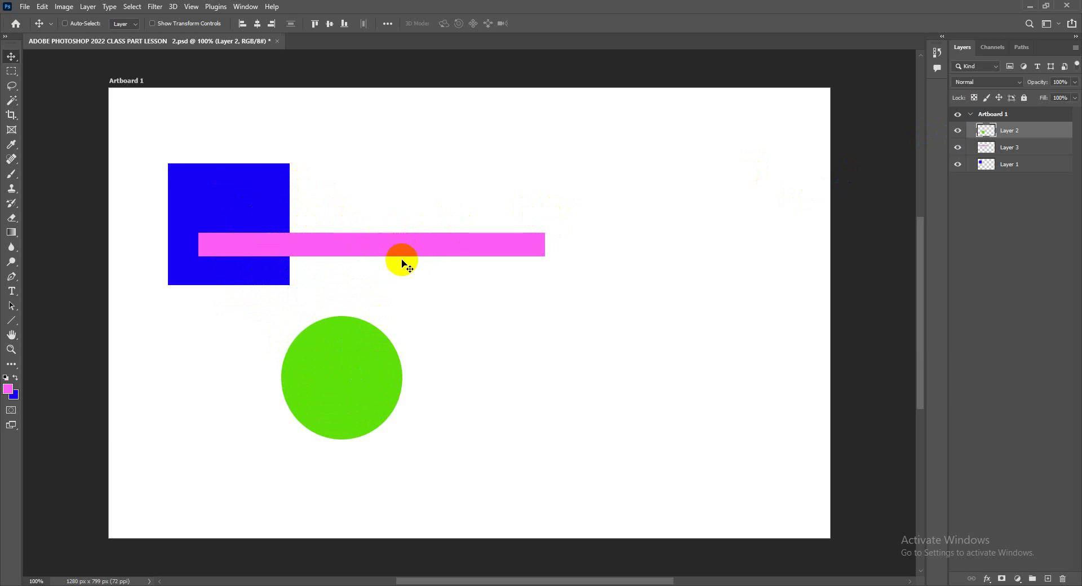
{"action": "left_click_drag", "start_coordinate": [362, 352], "coordinate": [311, 375]}
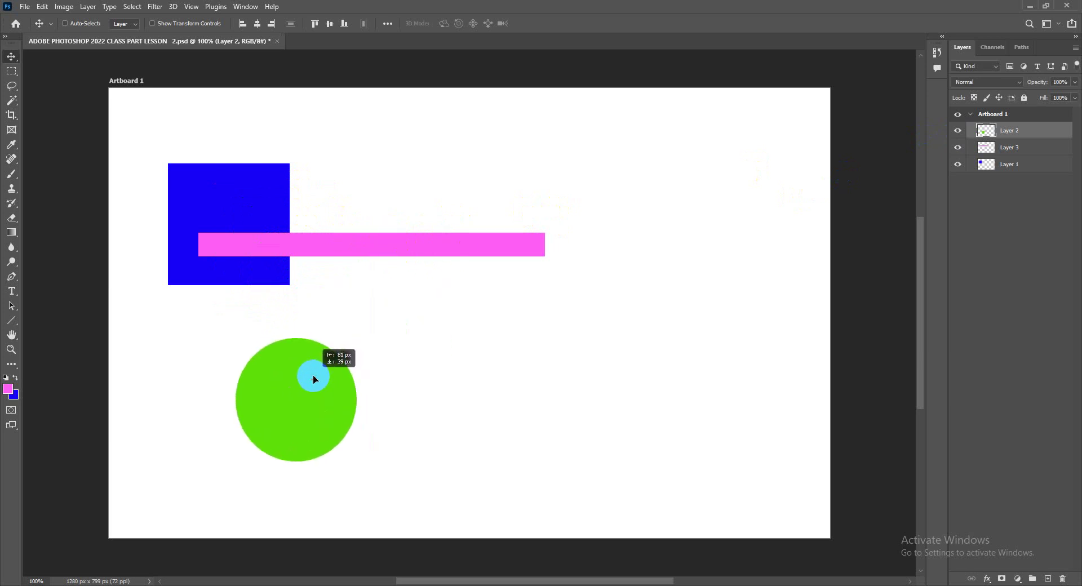
{"action": "left_click", "coordinate": [957, 133]}
{"action": "left_click", "coordinate": [956, 133]}
{"action": "left_click", "coordinate": [957, 133]}
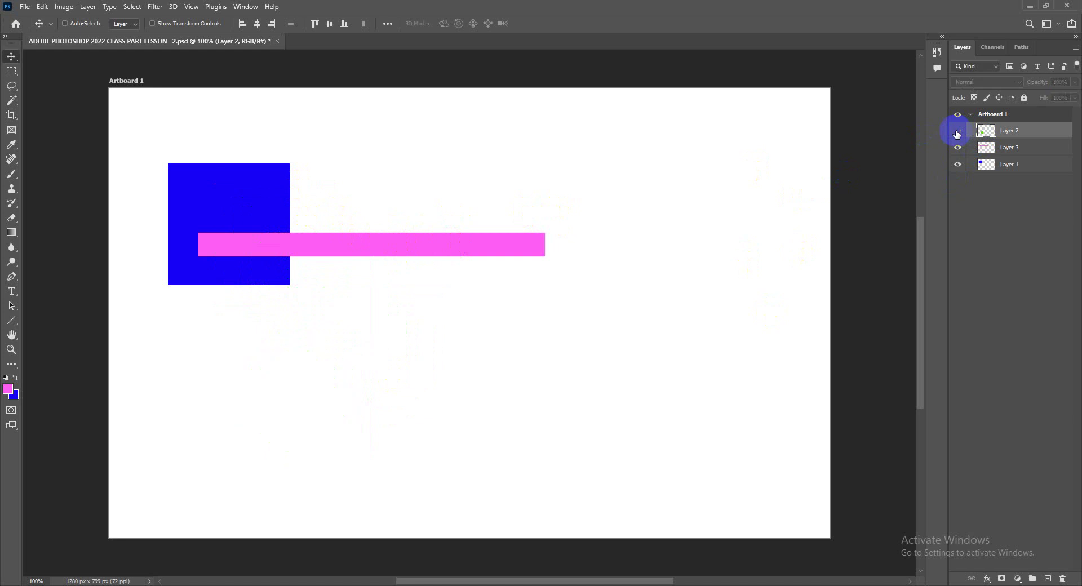
{"action": "left_click", "coordinate": [957, 133]}
Move the pink bar on Layer 3 to the right, clear of the blue square, and shift the square on Layer 1 slightly down
{"action": "left_click", "coordinate": [447, 249]}
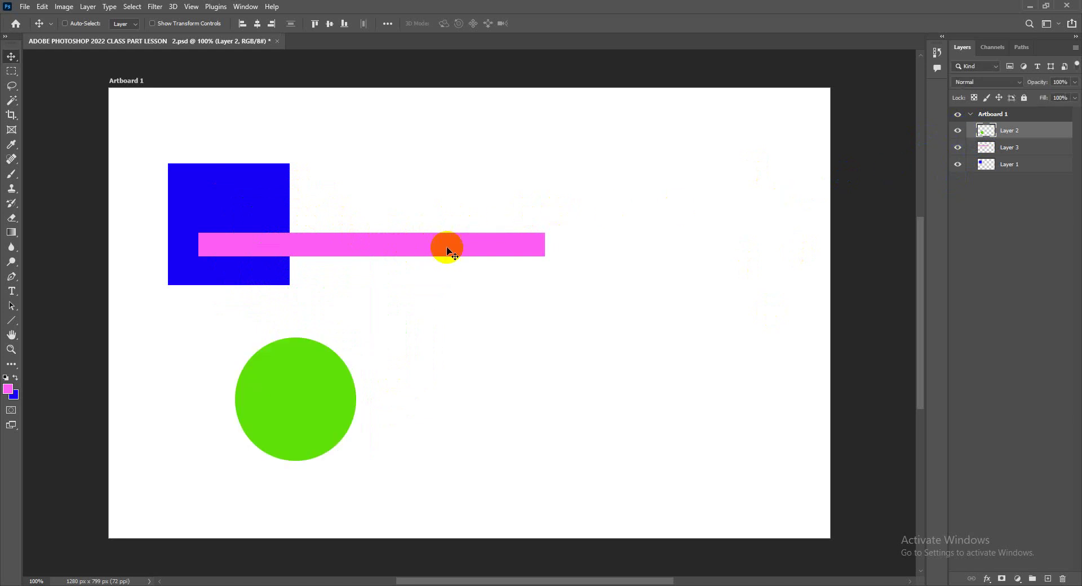
{"action": "left_click_drag", "start_coordinate": [427, 244], "coordinate": [383, 246]}
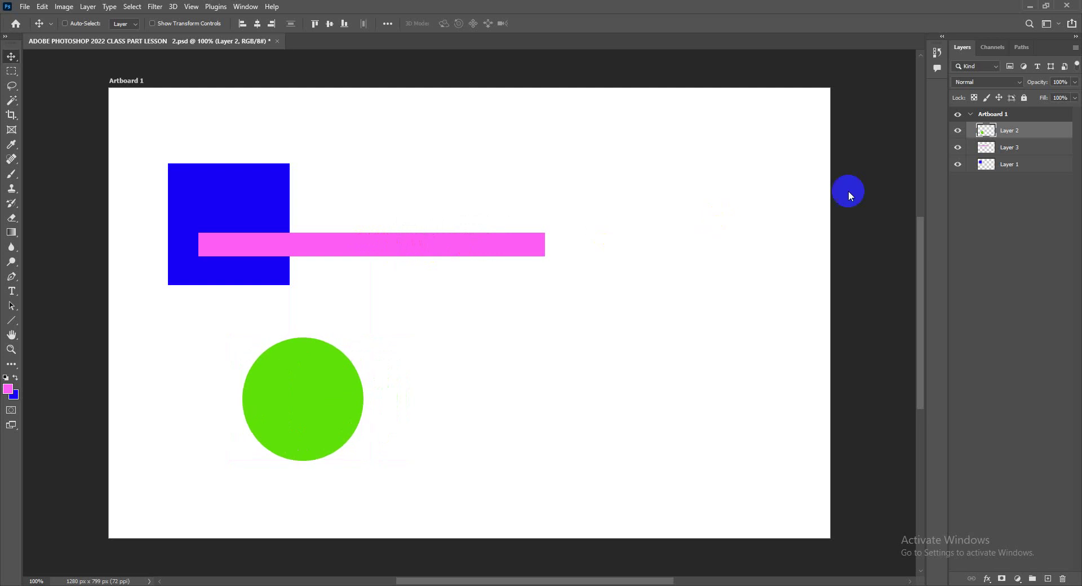
{"action": "left_click", "coordinate": [1035, 149]}
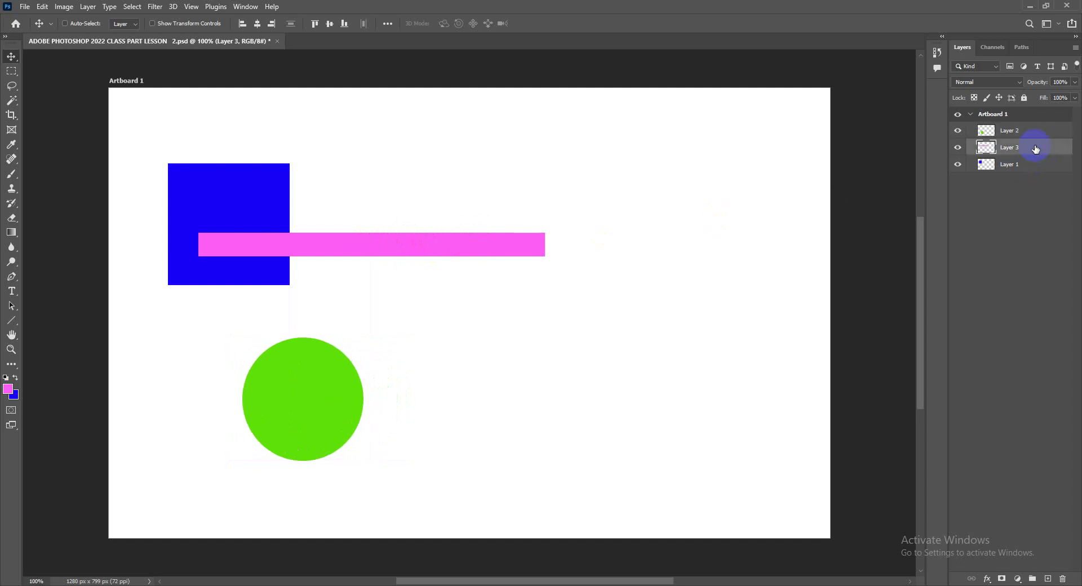
{"action": "left_click_drag", "start_coordinate": [525, 243], "coordinate": [700, 267]}
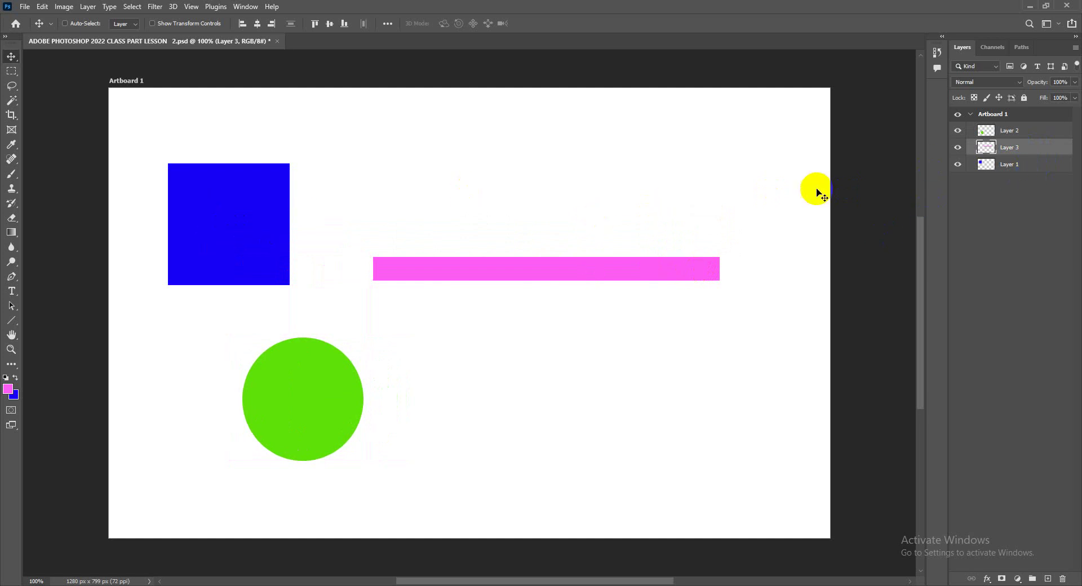
{"action": "left_click", "coordinate": [1029, 167]}
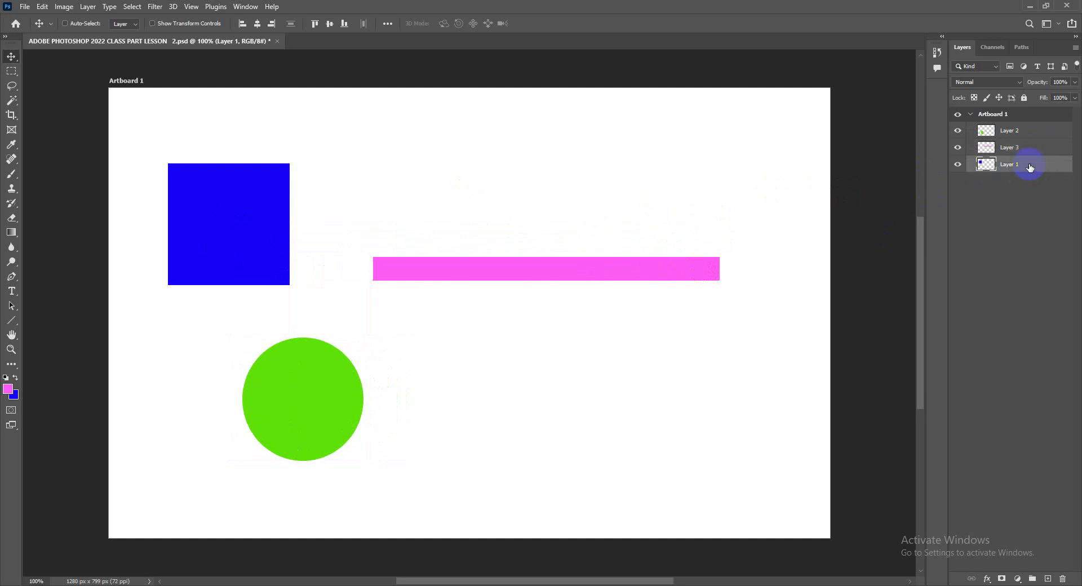
{"action": "left_click_drag", "start_coordinate": [273, 217], "coordinate": [272, 230]}
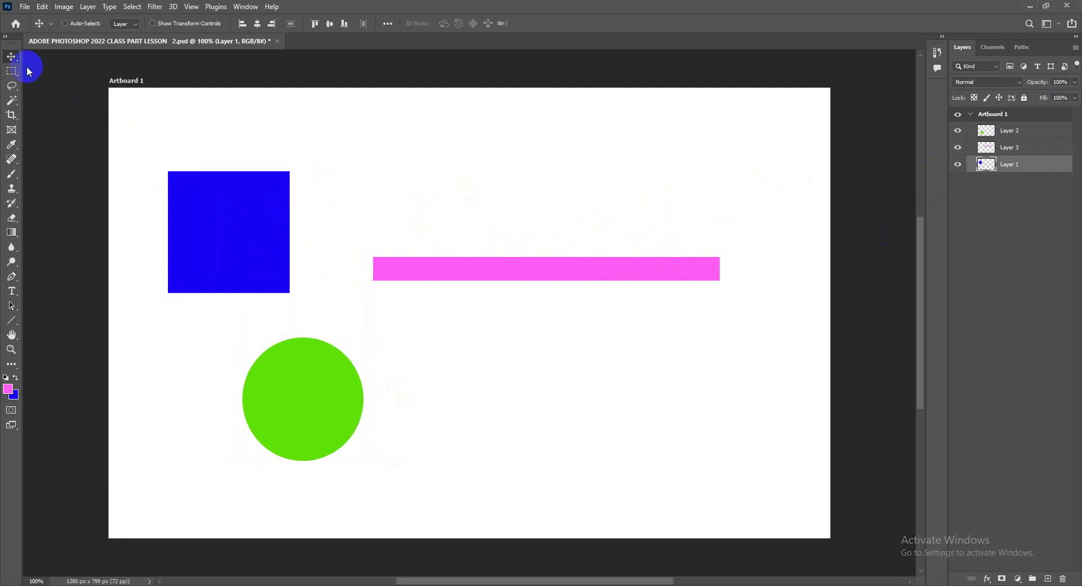
Enable Auto-Select for the Move tool and rearrange the shapes: bar on top, blue square at lower left, green circle to the square's right
{"action": "left_click", "coordinate": [12, 57]}
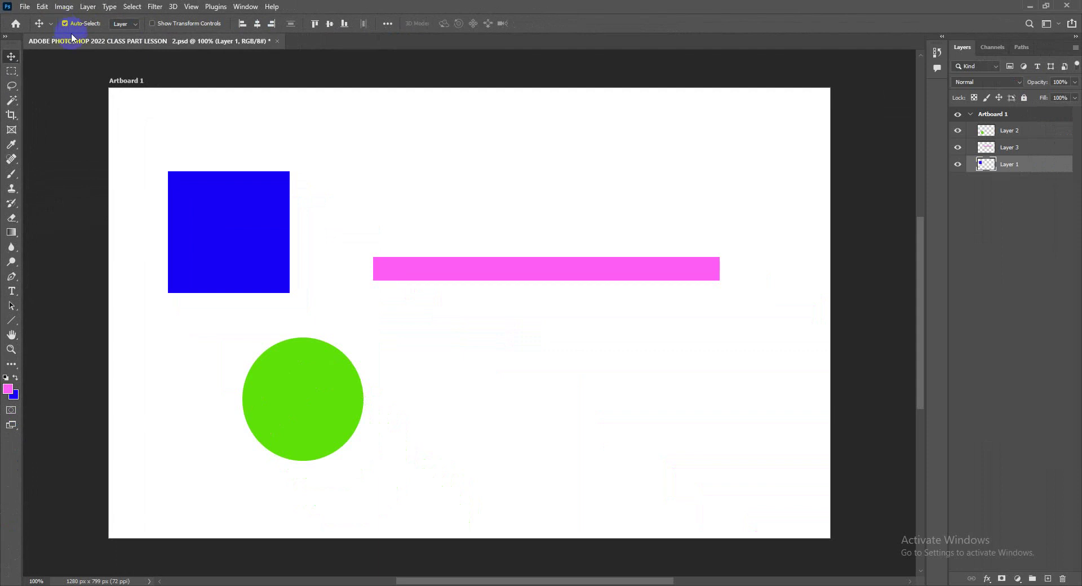
{"action": "left_click_drag", "start_coordinate": [458, 266], "coordinate": [523, 217]}
{"action": "left_click_drag", "start_coordinate": [336, 379], "coordinate": [509, 401]}
{"action": "left_click_drag", "start_coordinate": [271, 280], "coordinate": [276, 393]}
{"action": "left_click", "coordinate": [461, 223]}
{"action": "left_click_drag", "start_coordinate": [461, 223], "coordinate": [289, 225]}
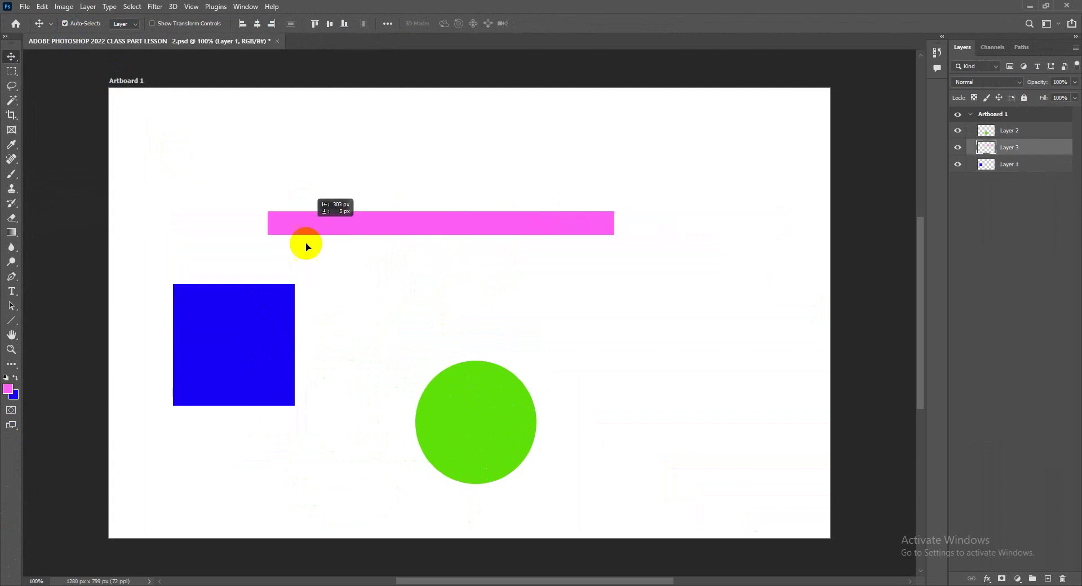
{"action": "left_click_drag", "start_coordinate": [288, 329], "coordinate": [323, 295]}
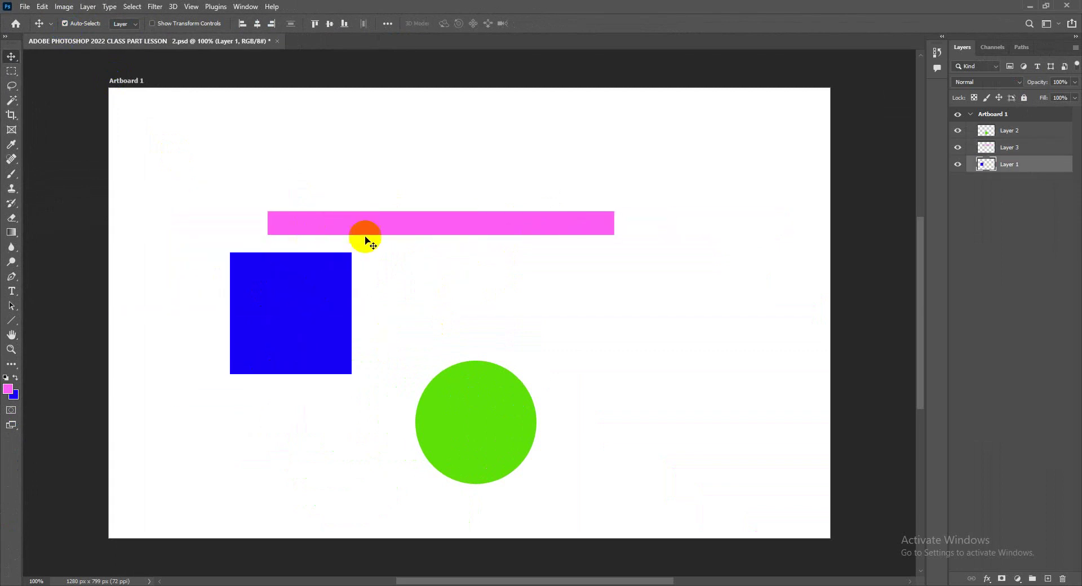
{"action": "left_click_drag", "start_coordinate": [364, 231], "coordinate": [428, 198]}
{"action": "left_click_drag", "start_coordinate": [484, 375], "coordinate": [512, 329]}
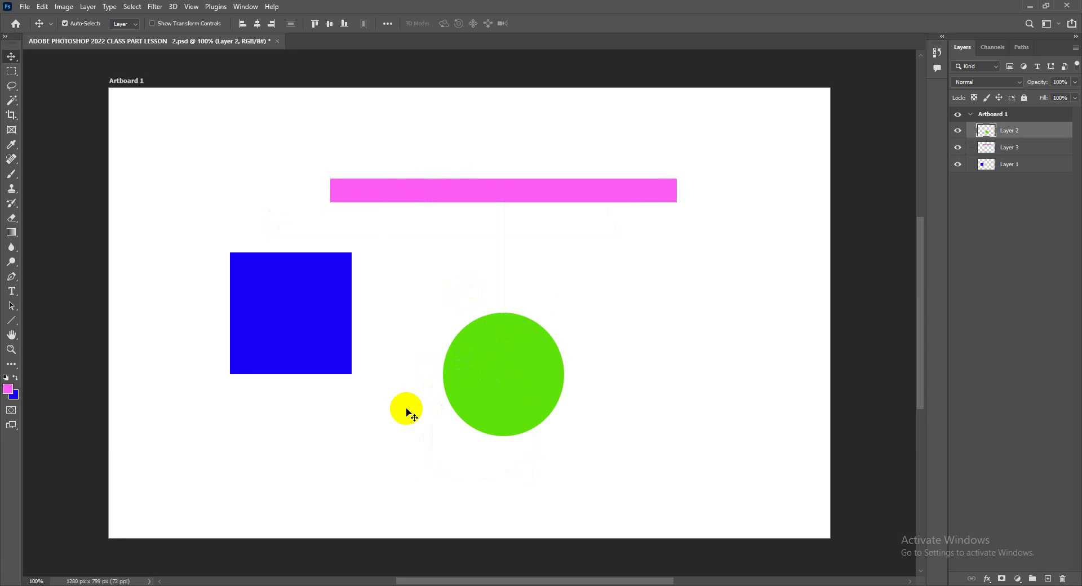
{"action": "left_click_drag", "start_coordinate": [374, 416], "coordinate": [331, 461]}
{"action": "left_click_drag", "start_coordinate": [316, 329], "coordinate": [252, 390]}
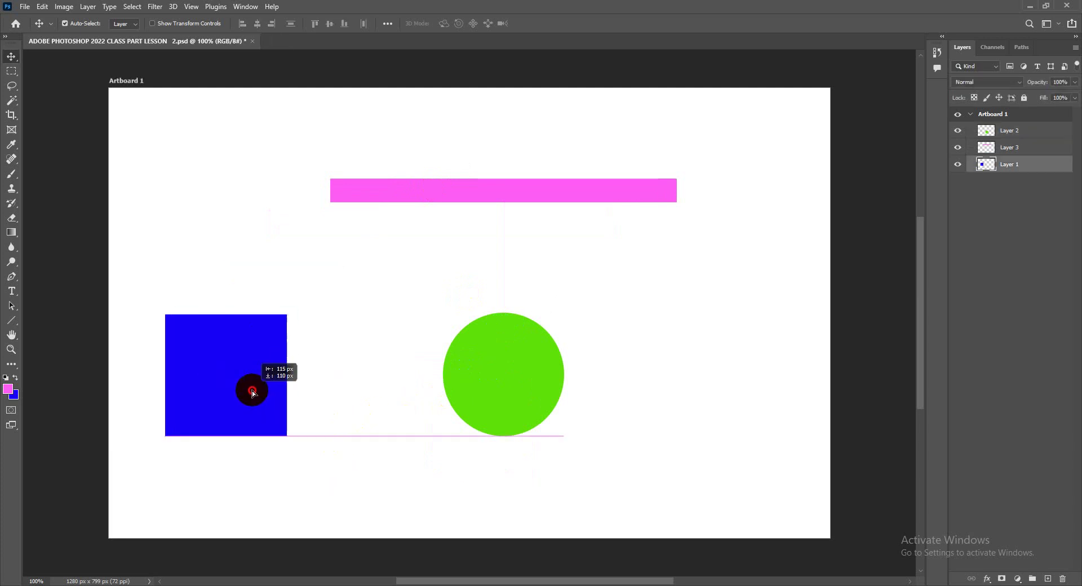
{"action": "left_click_drag", "start_coordinate": [423, 205], "coordinate": [367, 209]}
{"action": "left_click", "coordinate": [498, 351]}
{"action": "left_click_drag", "start_coordinate": [498, 350], "coordinate": [433, 341]}
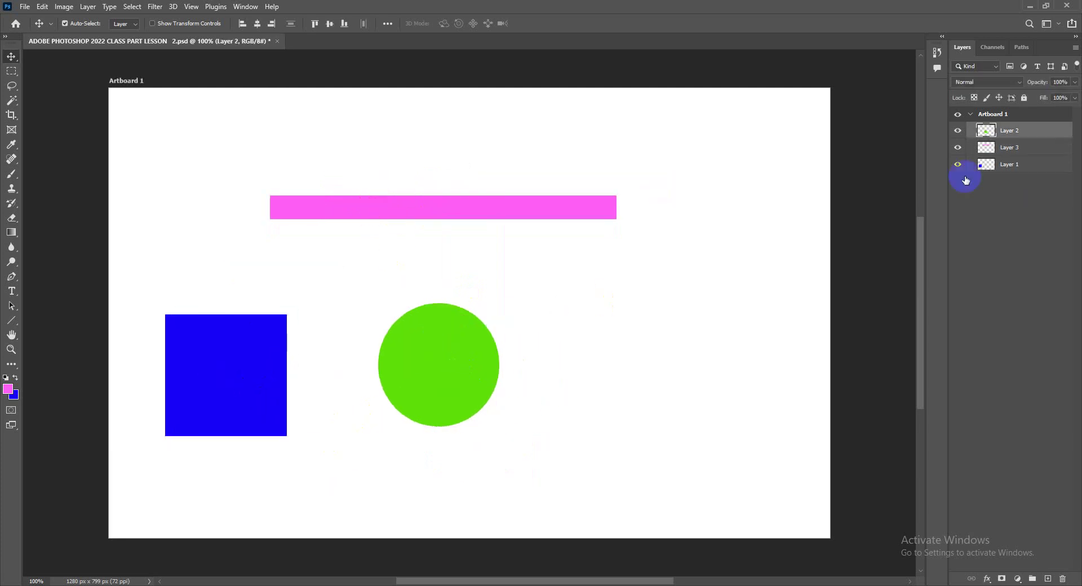
{"action": "left_click_drag", "start_coordinate": [583, 213], "coordinate": [587, 270]}
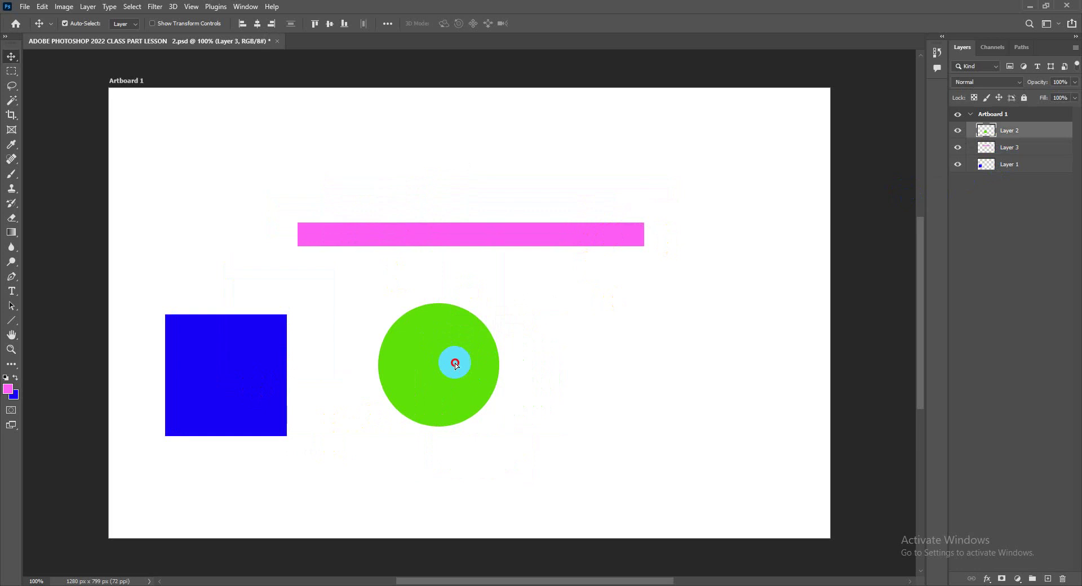
{"action": "left_click_drag", "start_coordinate": [451, 362], "coordinate": [514, 392]}
{"action": "left_click_drag", "start_coordinate": [244, 366], "coordinate": [297, 364]}
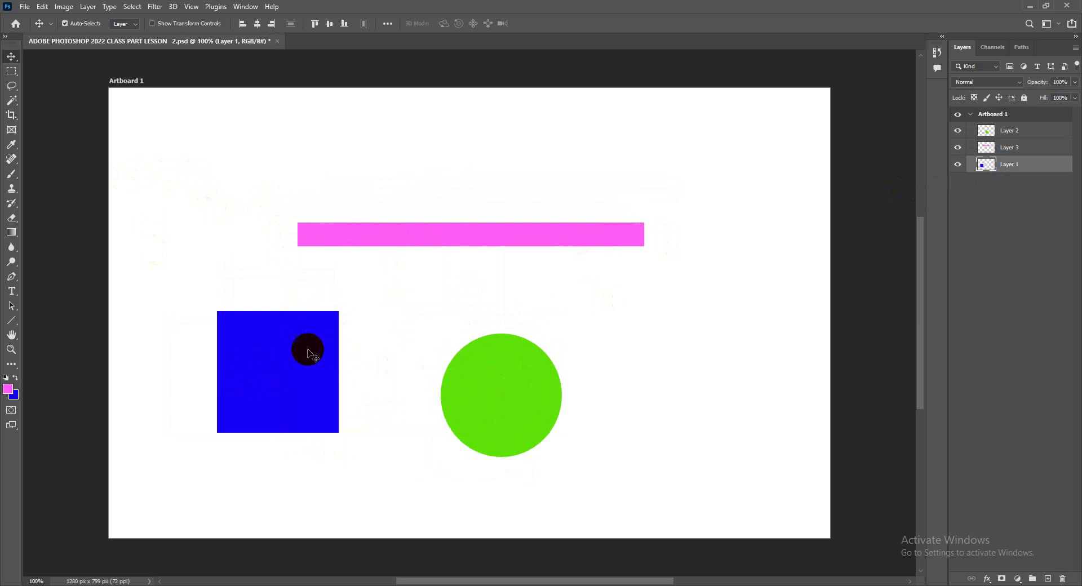
Enable Show Transform Controls and stretch the blue square from its upper-right corner to about 121% width and 108% height
{"action": "left_click", "coordinate": [152, 38]}
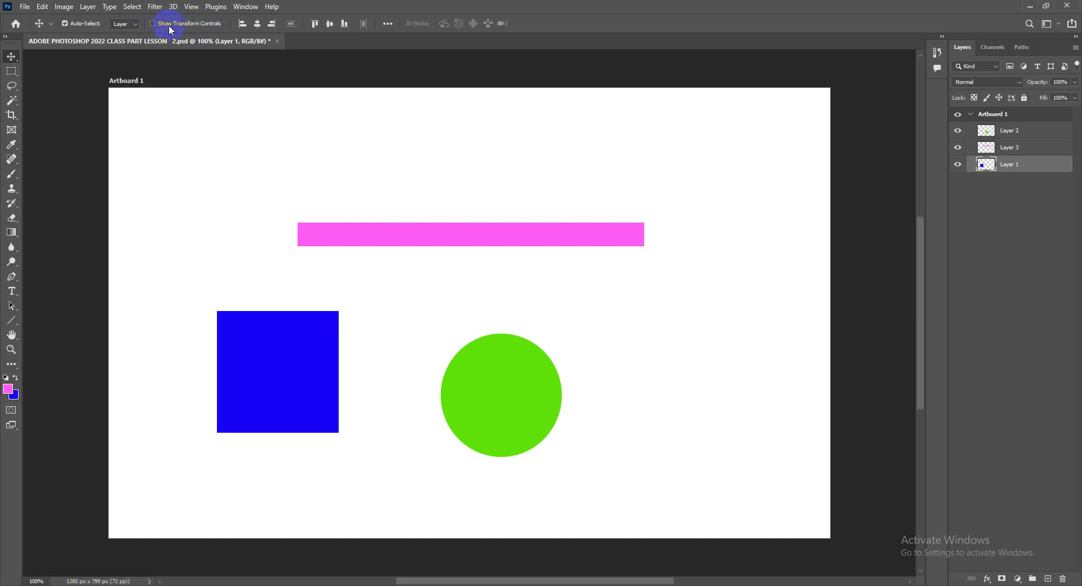
{"action": "left_click", "coordinate": [152, 24]}
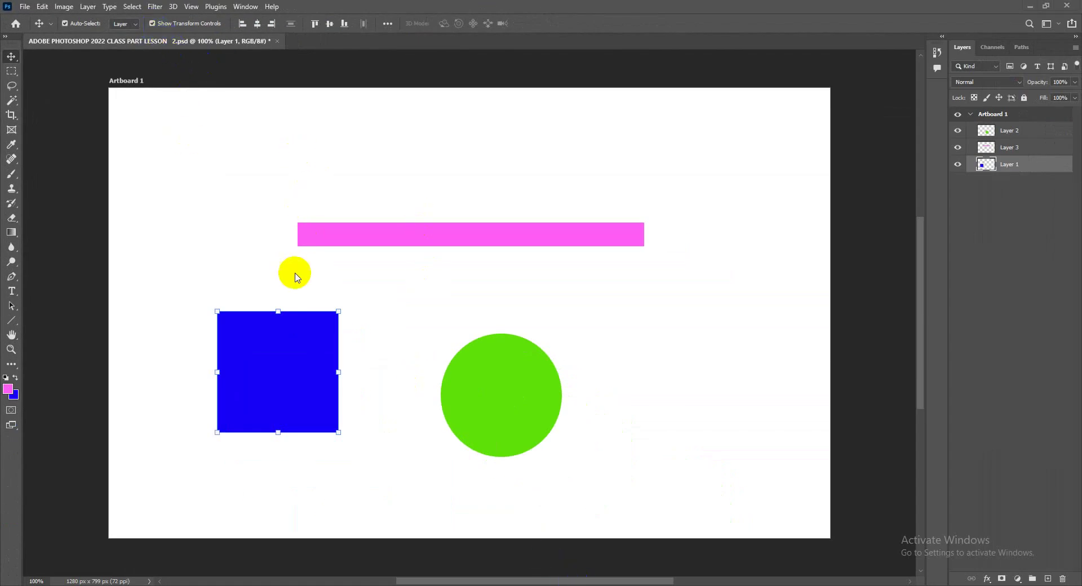
{"action": "left_click", "coordinate": [331, 326]}
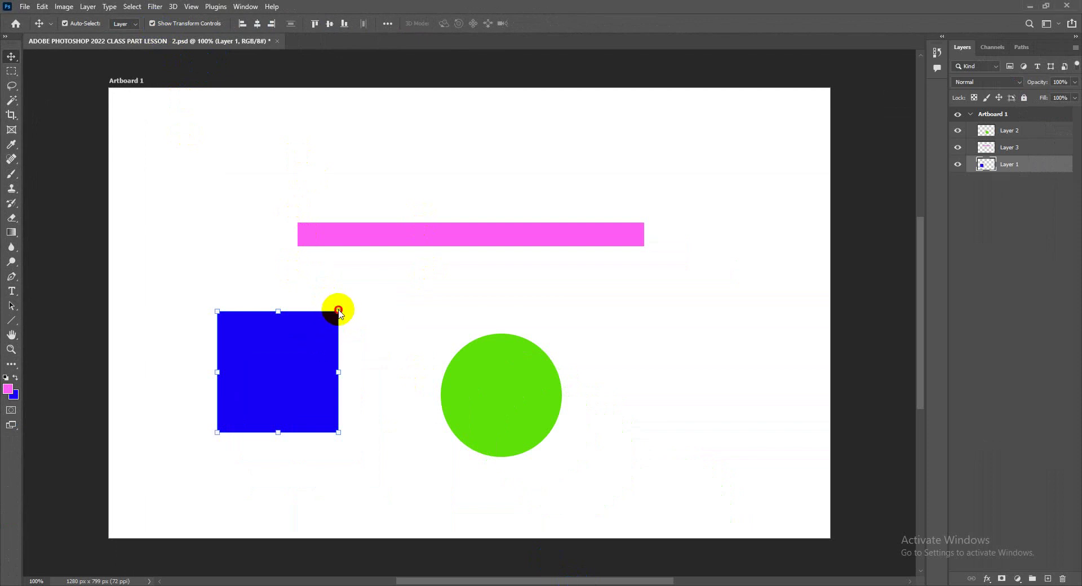
{"action": "left_click_drag", "start_coordinate": [337, 316], "coordinate": [344, 286]}
{"action": "mouse_move", "coordinate": [376, 293]}
{"action": "left_mouse_down"}
{"action": "mouse_move", "coordinate": [391, 306]}
{"action": "mouse_move", "coordinate": [376, 294]}
{"action": "mouse_move", "coordinate": [364, 302]}
{"action": "left_mouse_up"}
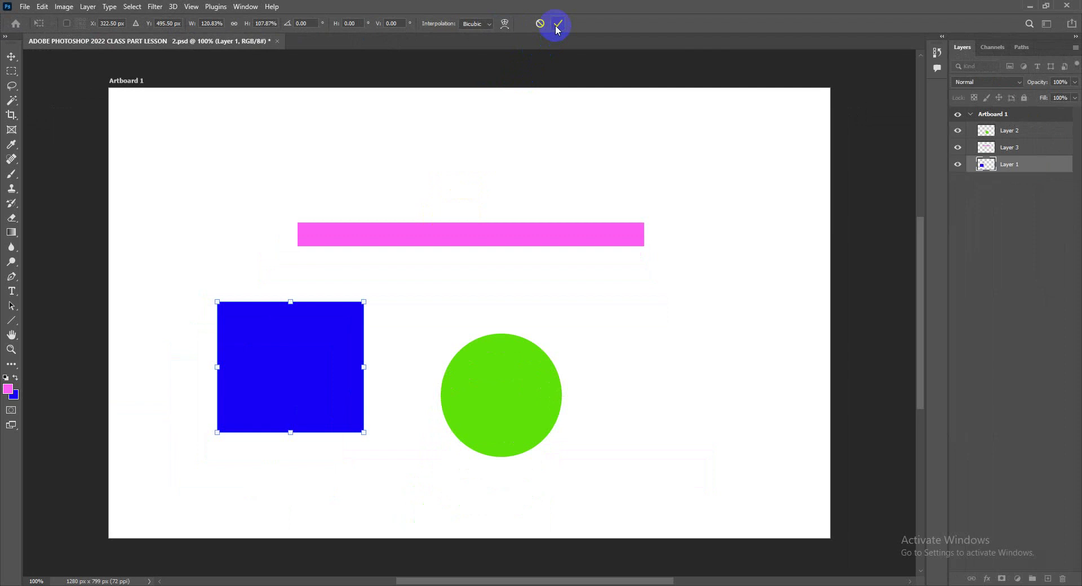
{"action": "left_click", "coordinate": [557, 25]}
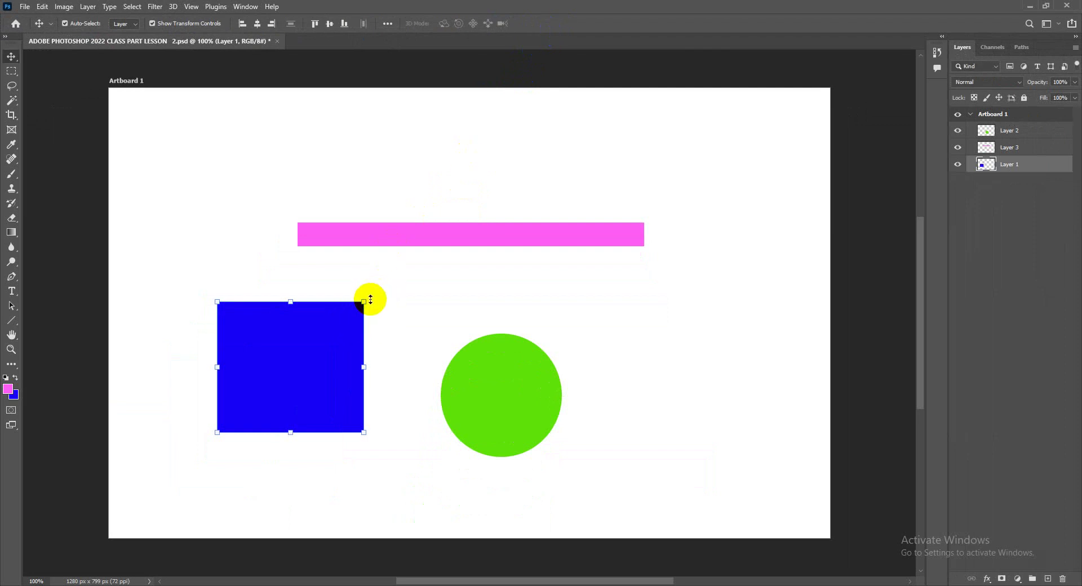
Try rotating the blue square on Layer 1 by about 67°, and discard the rotation
{"action": "left_click_drag", "start_coordinate": [371, 295], "coordinate": [367, 403]}
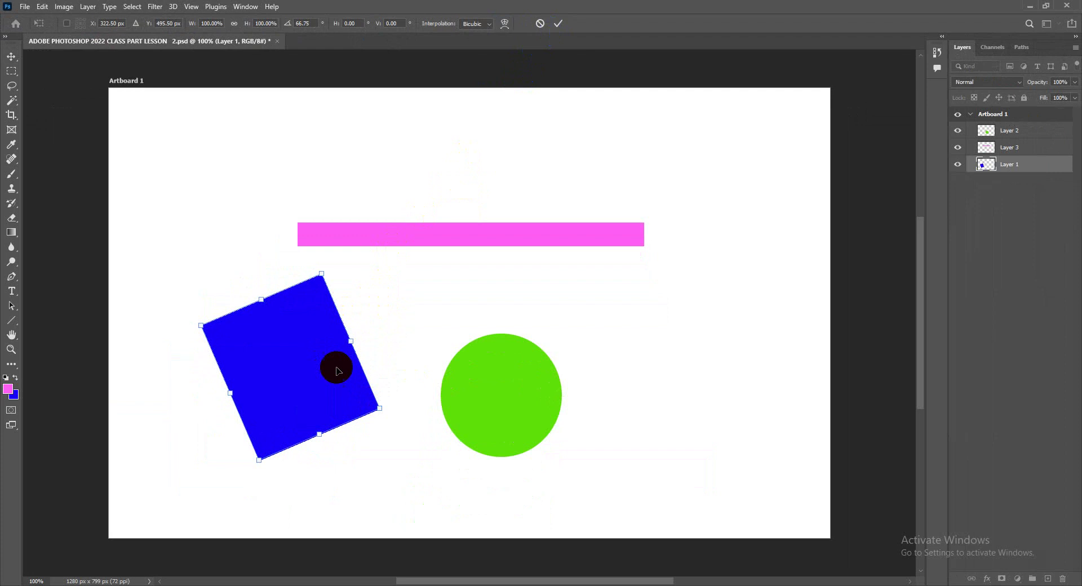
{"action": "left_click", "coordinate": [540, 24]}
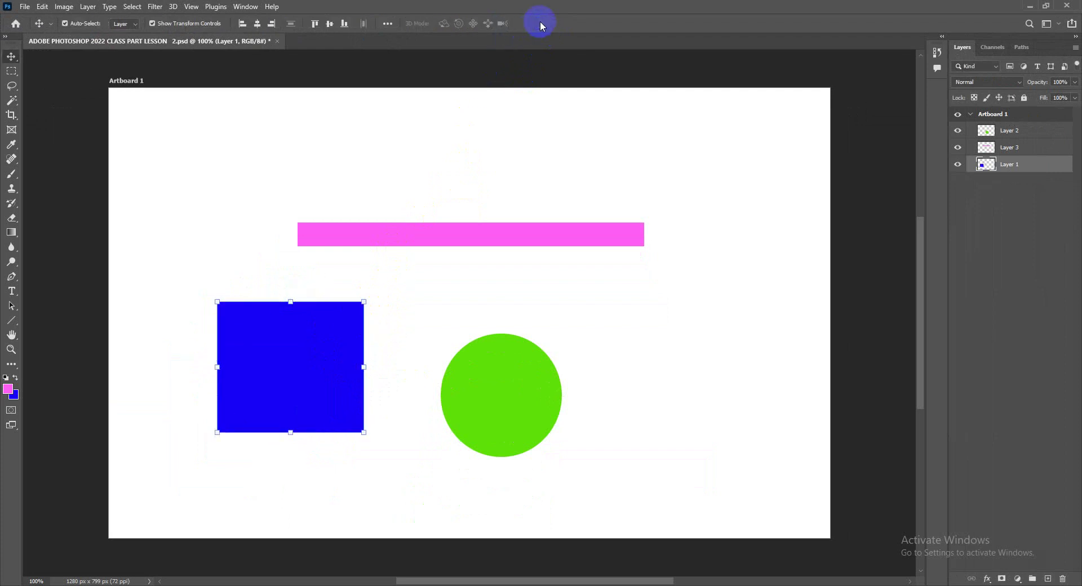
Resize the pink bar on Layer 3 to about 48% width and 107% height, and move it slightly up
{"action": "left_click", "coordinate": [426, 238]}
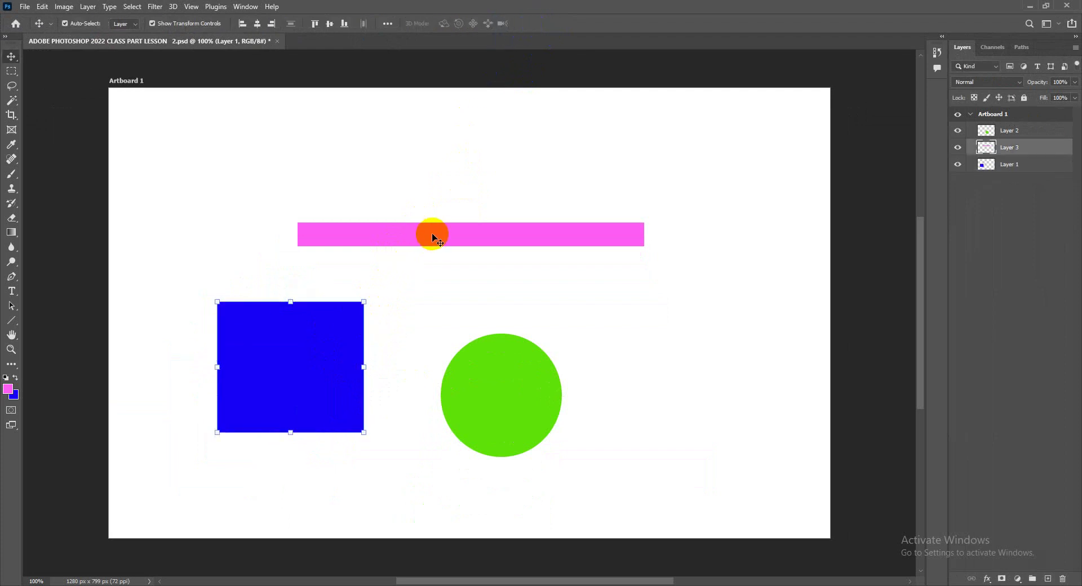
{"action": "mouse_move", "coordinate": [475, 246]}
{"action": "left_mouse_down"}
{"action": "mouse_move", "coordinate": [461, 280]}
{"action": "mouse_move", "coordinate": [465, 248]}
{"action": "left_mouse_up"}
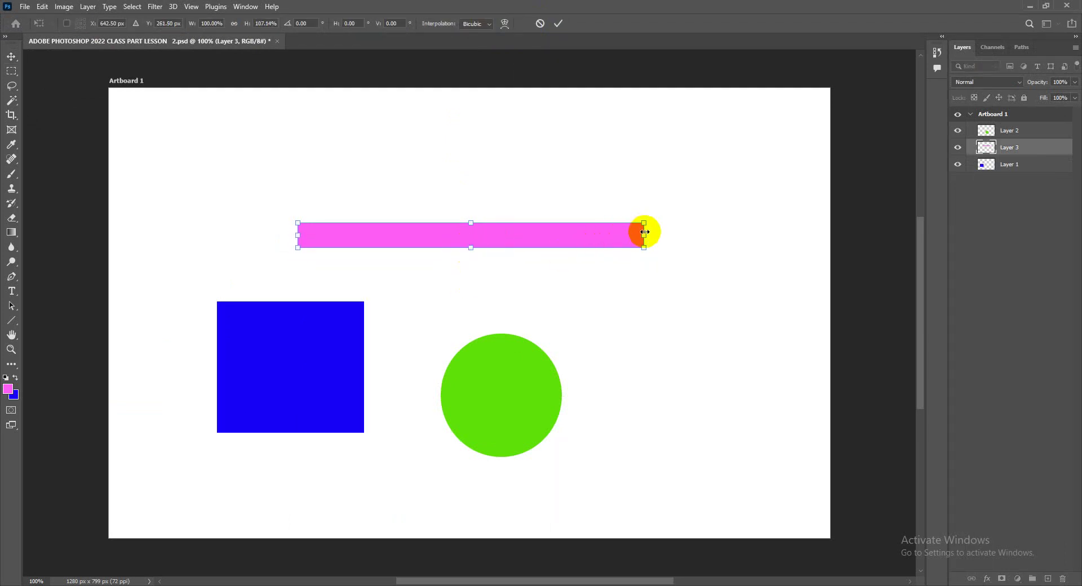
{"action": "left_click_drag", "start_coordinate": [644, 232], "coordinate": [463, 232]}
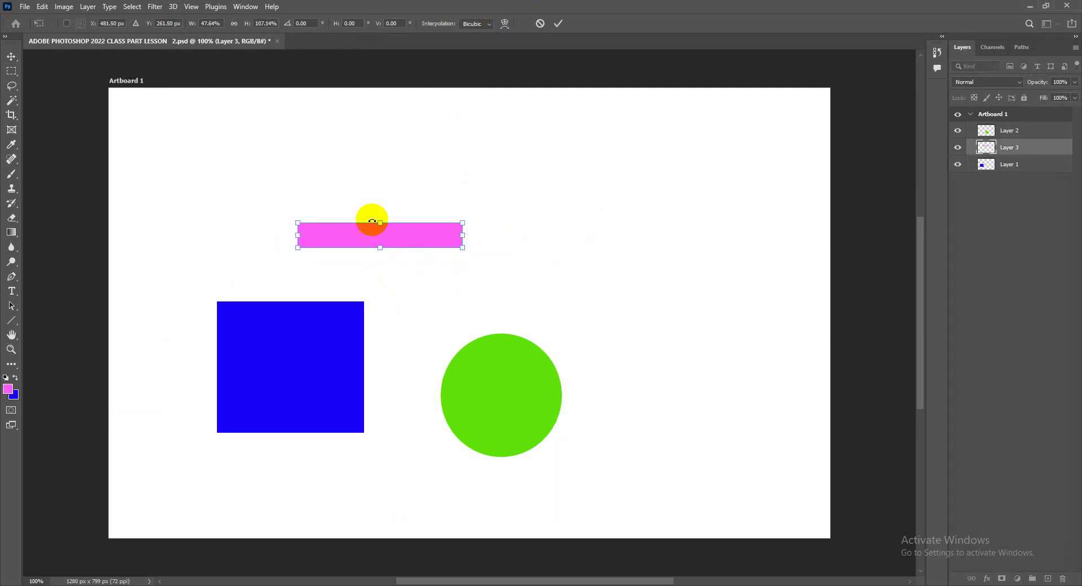
{"action": "left_click", "coordinate": [559, 24]}
{"action": "left_click_drag", "start_coordinate": [412, 234], "coordinate": [414, 206]}
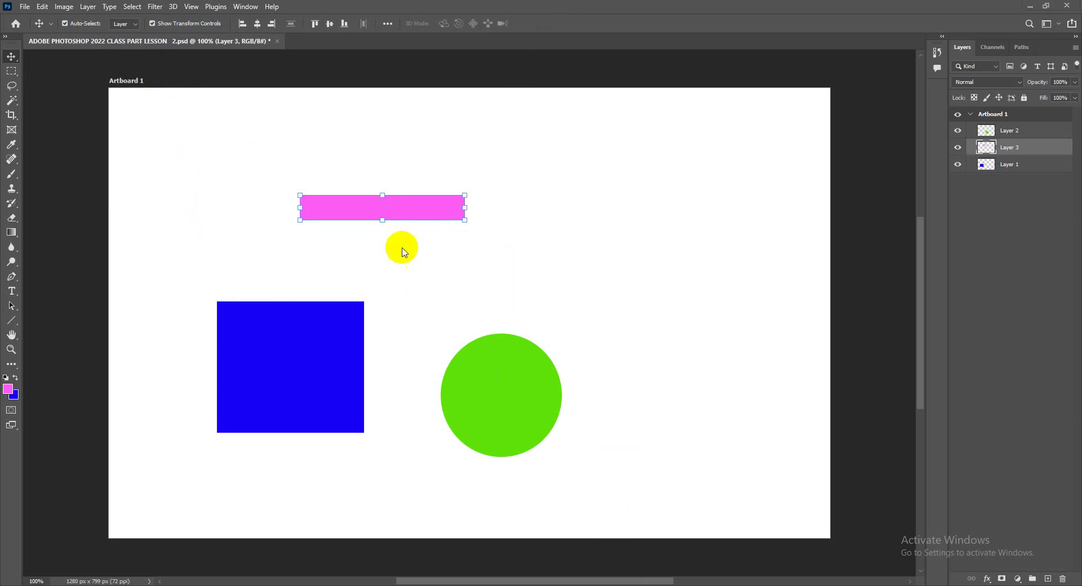
Try reducing the pink bar's height to about 89% from its lower edge
{"action": "left_click", "coordinate": [394, 213]}
{"action": "left_click_drag", "start_coordinate": [385, 220], "coordinate": [384, 218]}
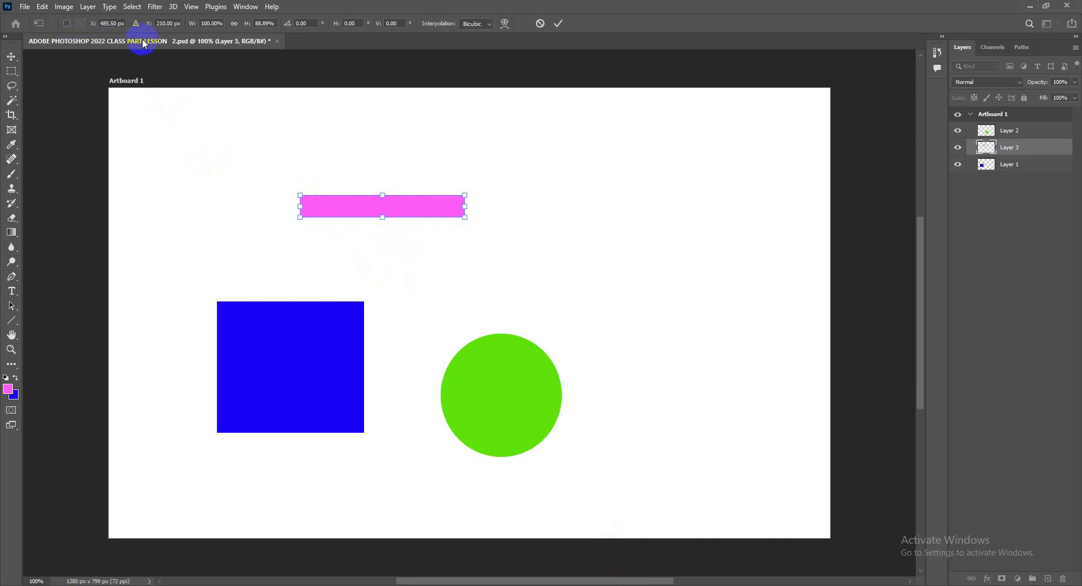
{"action": "left_click", "coordinate": [558, 24]}
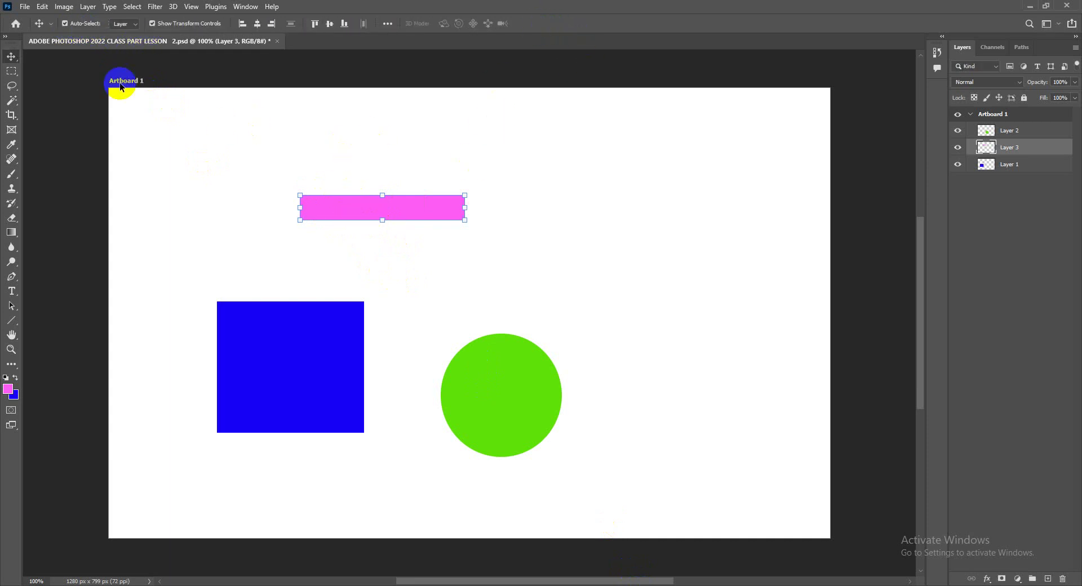
Turn off Auto-Select and Show Transform Controls, and shift the pink bar slightly right and the blue square up and to the left
{"action": "left_click", "coordinate": [65, 24]}
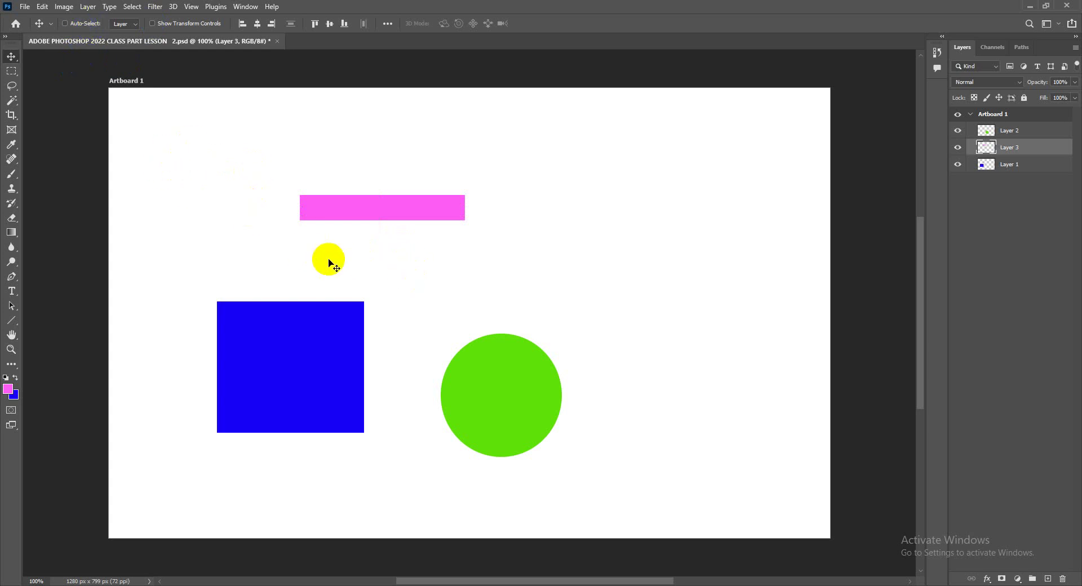
{"action": "mouse_move", "coordinate": [365, 208]}
{"action": "left_mouse_down"}
{"action": "mouse_move", "coordinate": [383, 209]}
{"action": "mouse_move", "coordinate": [370, 210]}
{"action": "left_mouse_up"}
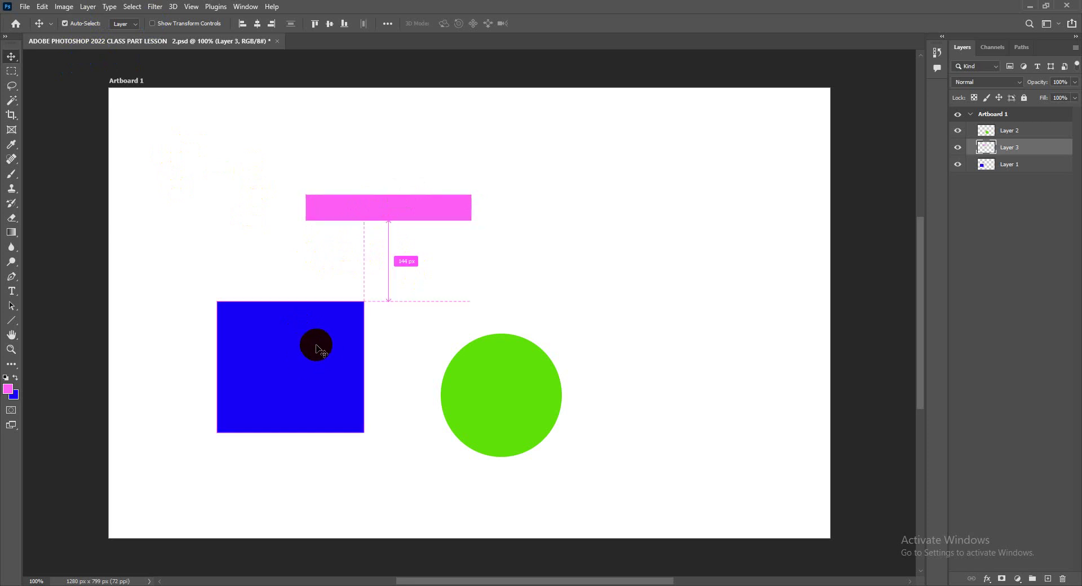
{"action": "left_click", "coordinate": [296, 367], "text": "ctrl"}
{"action": "left_click_drag", "start_coordinate": [297, 368], "coordinate": [268, 342]}
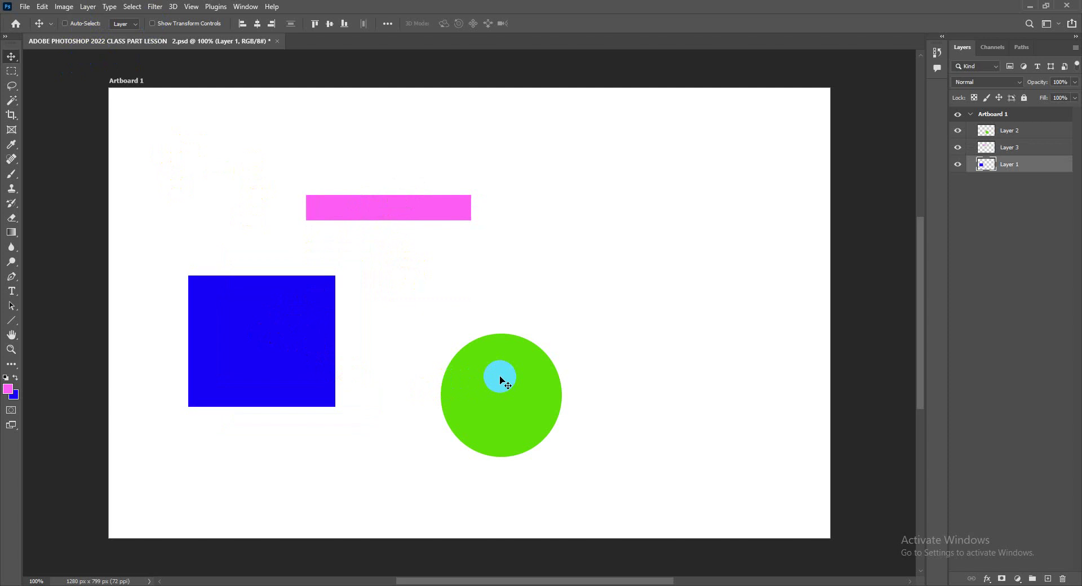
With temporary Auto-Select, move the green circle slightly up and right, and the pink bar right until it sits above the circle
{"action": "key", "text": "ctrl"}
{"action": "left_click", "coordinate": [500, 377], "text": "ctrl"}
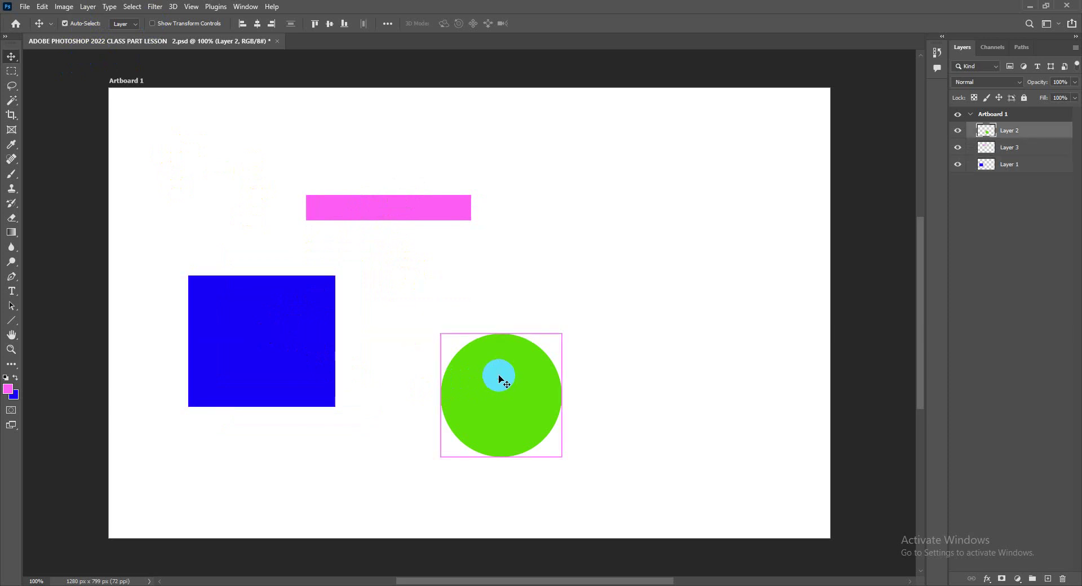
{"action": "left_click_drag", "start_coordinate": [499, 378], "coordinate": [522, 360]}
{"action": "key", "text": "ctrl"}
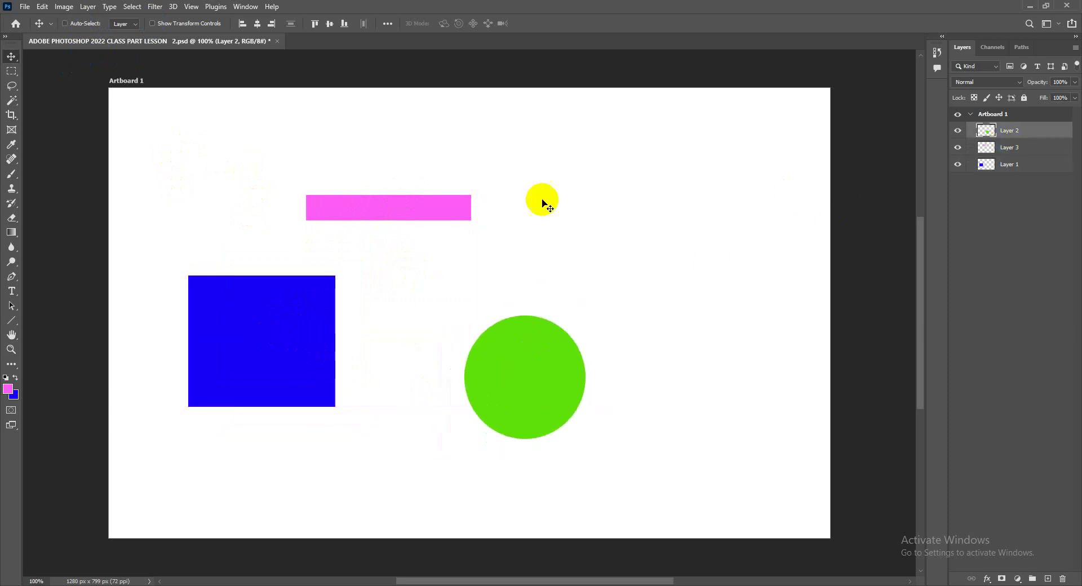
{"action": "left_click_drag", "start_coordinate": [438, 206], "coordinate": [543, 204]}
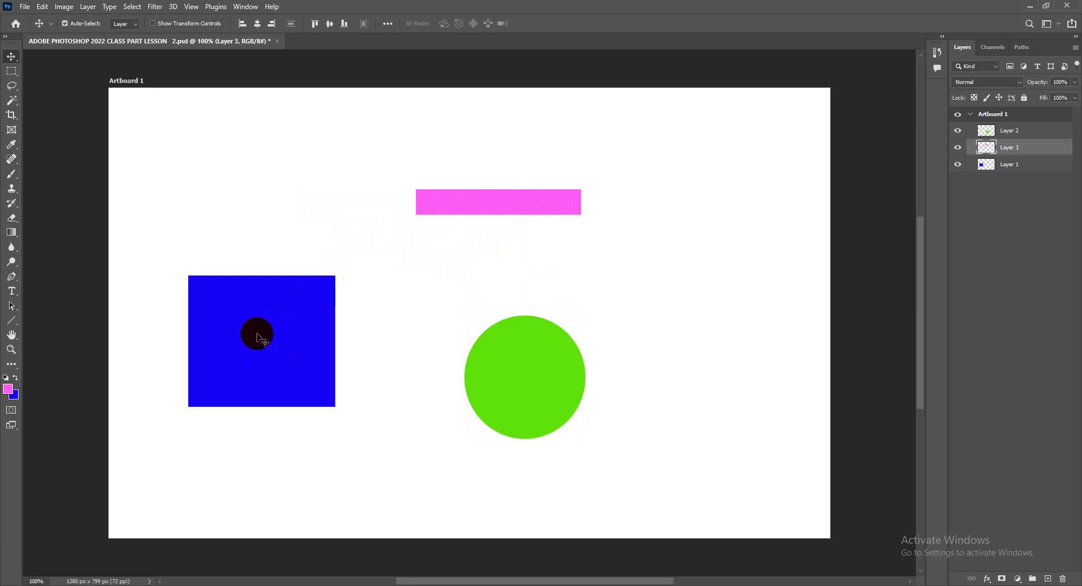
Shift the blue square slightly up and the green circle slightly to the left
{"action": "left_click", "coordinate": [255, 331]}
{"action": "mouse_move", "coordinate": [249, 321]}
{"action": "left_mouse_down"}
{"action": "mouse_move", "coordinate": [306, 350]}
{"action": "mouse_move", "coordinate": [277, 313]}
{"action": "mouse_move", "coordinate": [254, 313]}
{"action": "left_mouse_up"}
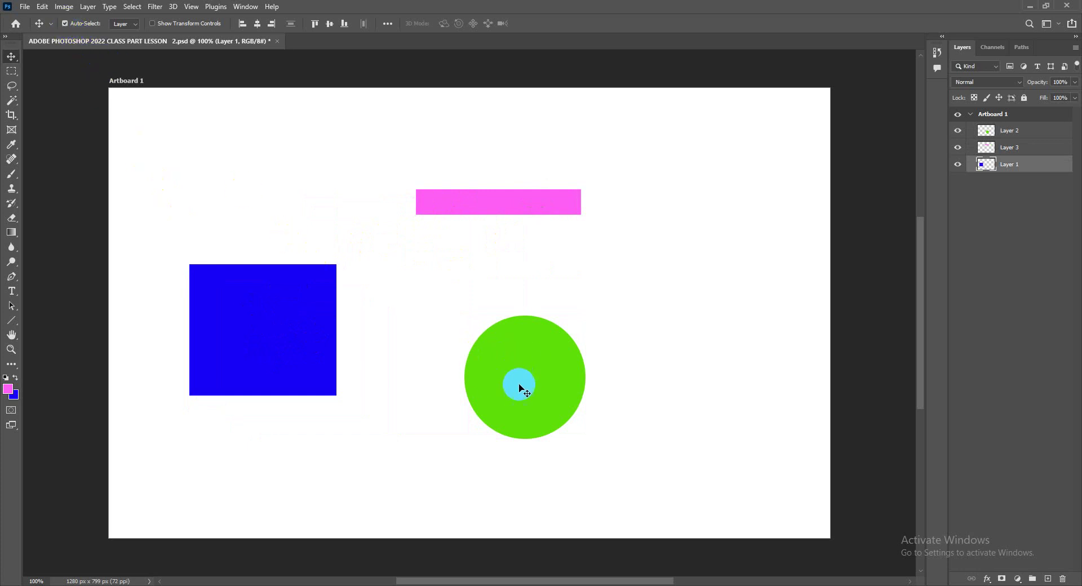
{"action": "left_click_drag", "start_coordinate": [514, 377], "coordinate": [500, 376]}
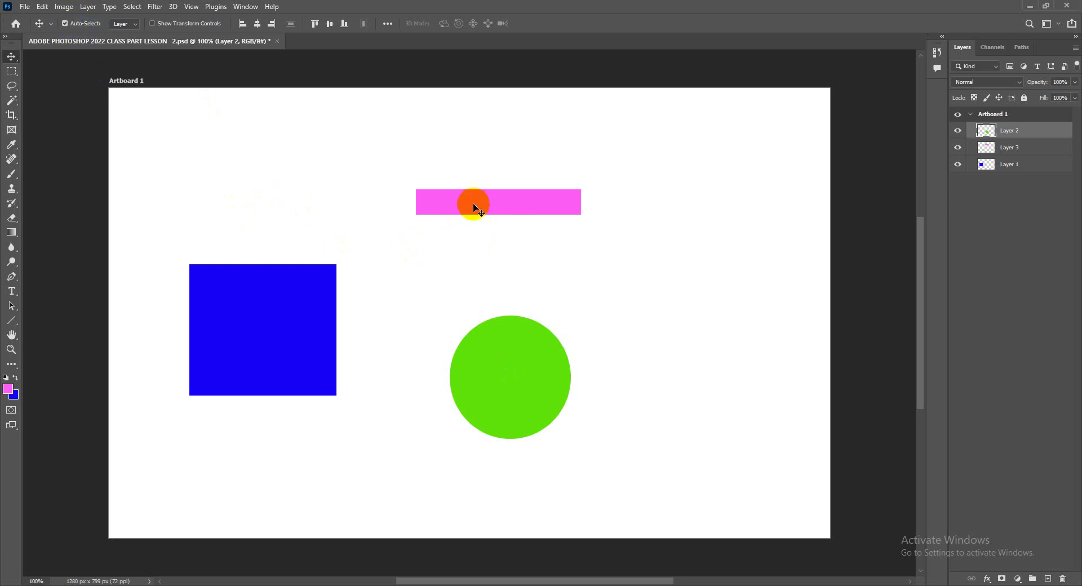
Move the pink bar down and left, and the blue square down and right until its top lines up with the green circle's
{"action": "left_click", "coordinate": [457, 204], "text": "ctrl"}
{"action": "left_click_drag", "start_coordinate": [457, 204], "coordinate": [409, 239]}
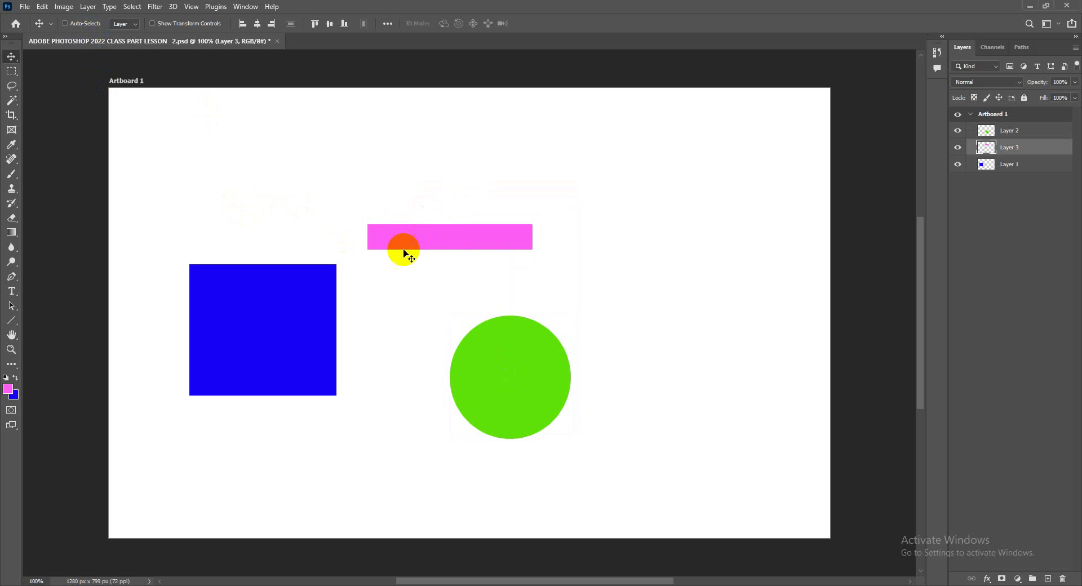
{"action": "left_click", "coordinate": [265, 326], "text": "ctrl"}
{"action": "left_click_drag", "start_coordinate": [264, 326], "coordinate": [295, 377]}
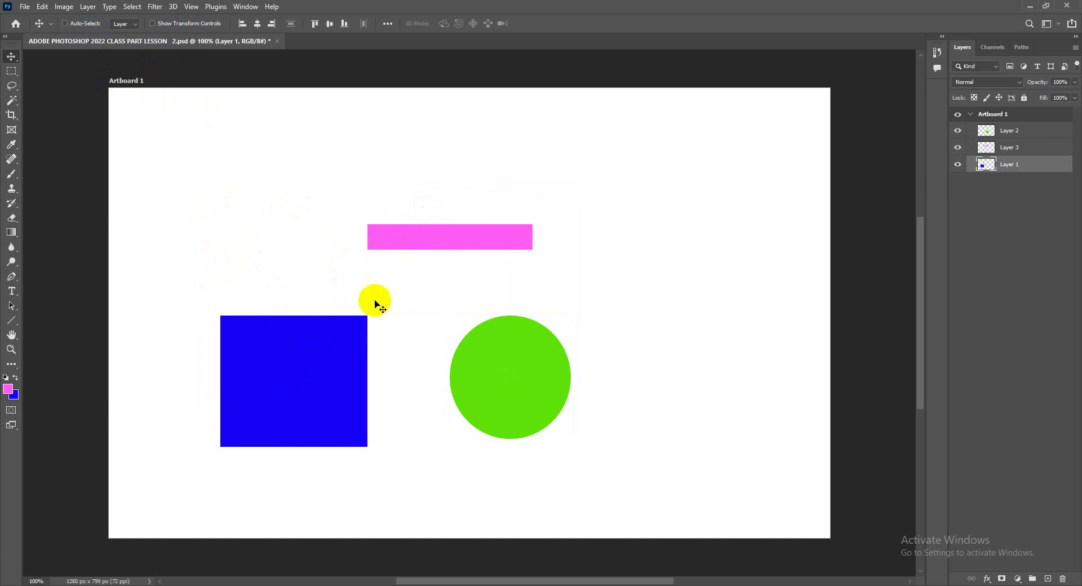
Free Transform the blue square from its upper-right corner to about 73% width and 78% height
{"action": "left_click", "coordinate": [42, 6]}
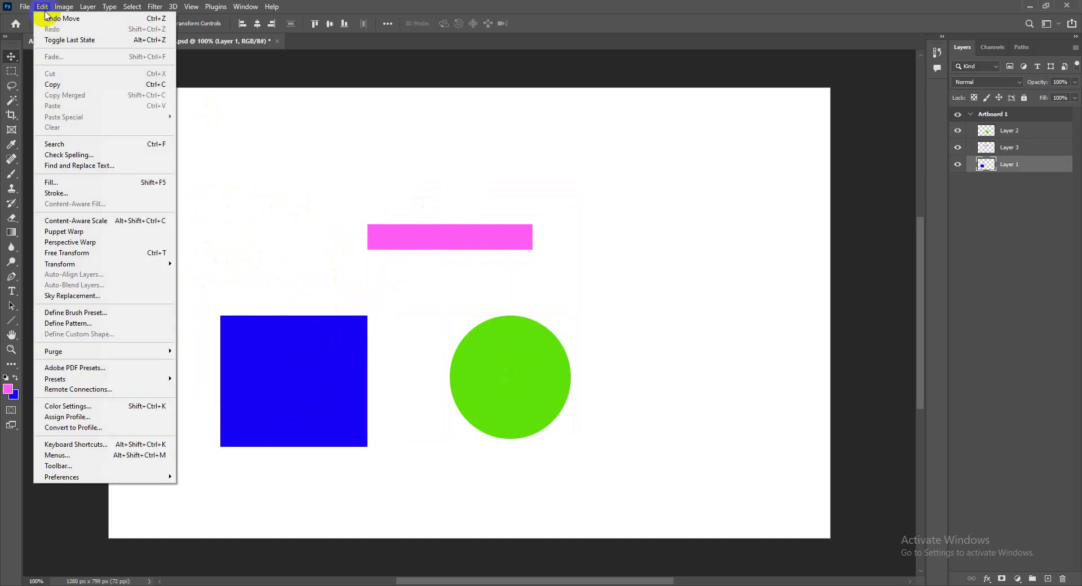
{"action": "left_click", "coordinate": [118, 258]}
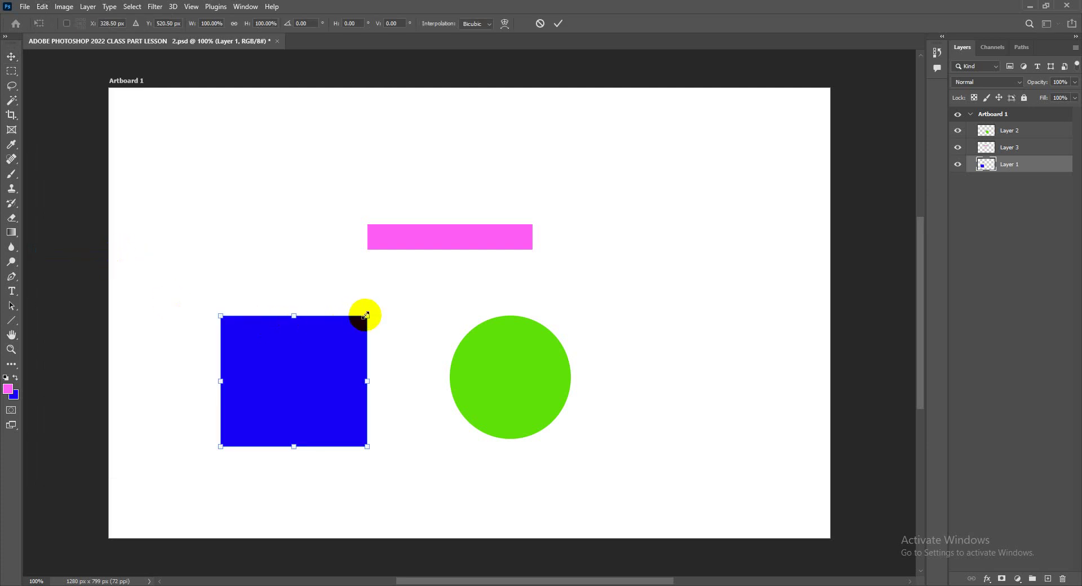
{"action": "left_click_drag", "start_coordinate": [365, 315], "coordinate": [327, 344]}
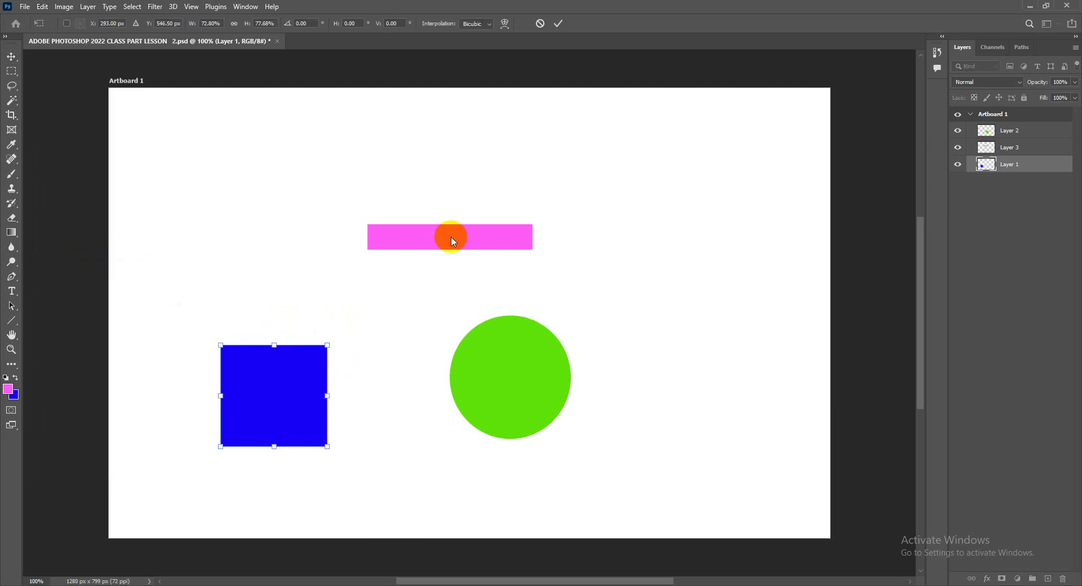
{"action": "left_click", "coordinate": [557, 25]}
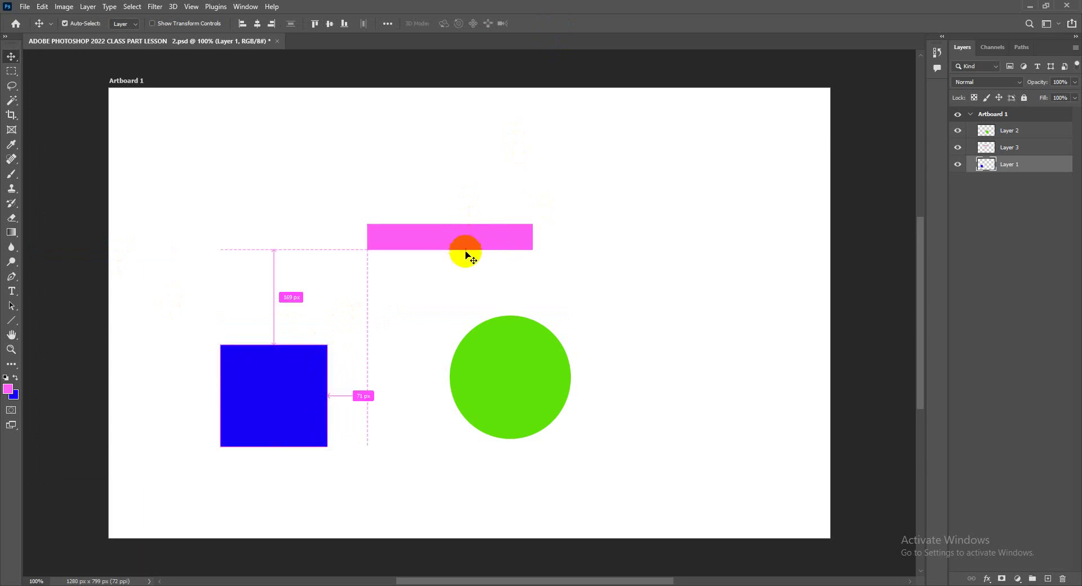
Display transform controls on the pink bar and the green circle, and turn the option off with the circle selected
{"action": "left_click", "coordinate": [459, 236], "text": "ctrl"}
{"action": "left_click", "coordinate": [159, 25]}
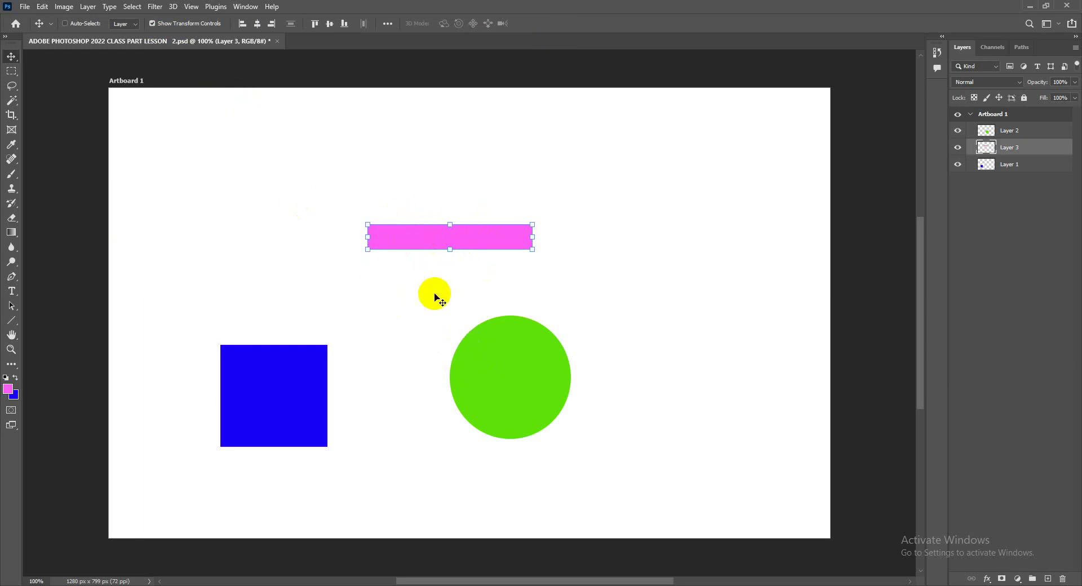
{"action": "key", "text": "ctrl"}
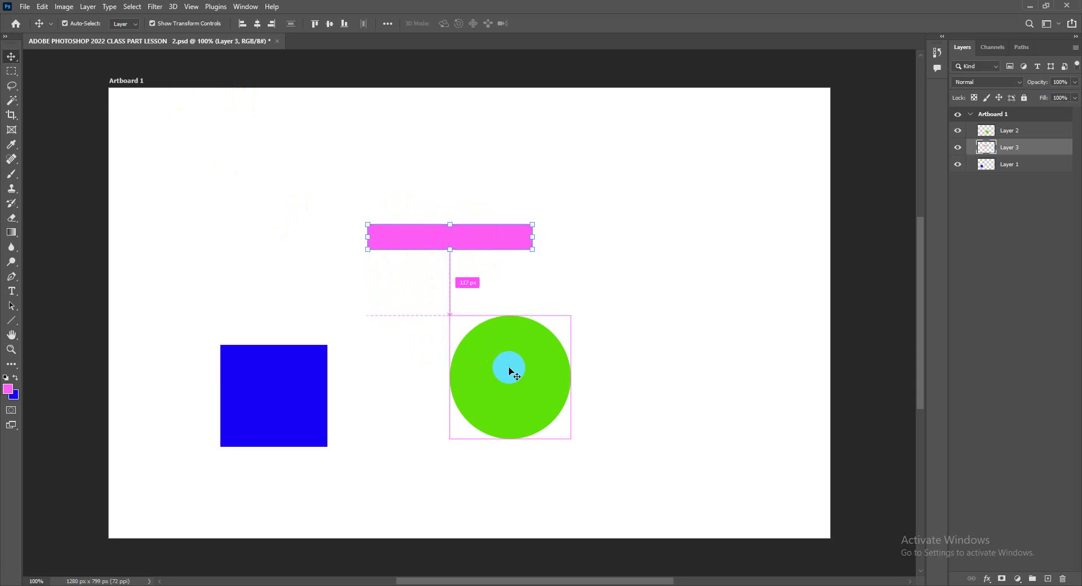
{"action": "left_click", "coordinate": [508, 372], "text": "ctrl"}
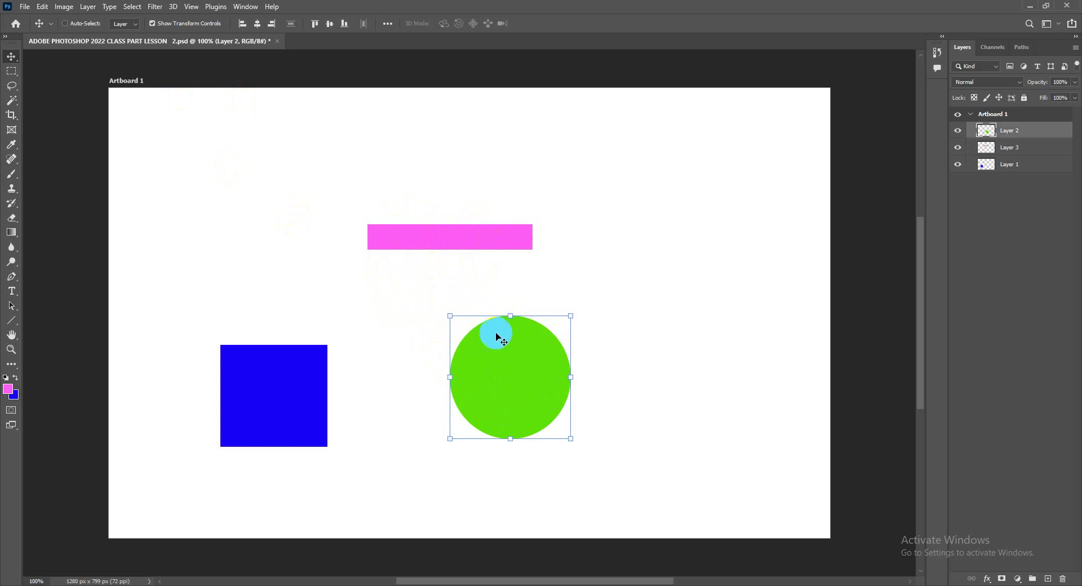
{"action": "left_click", "coordinate": [158, 26]}
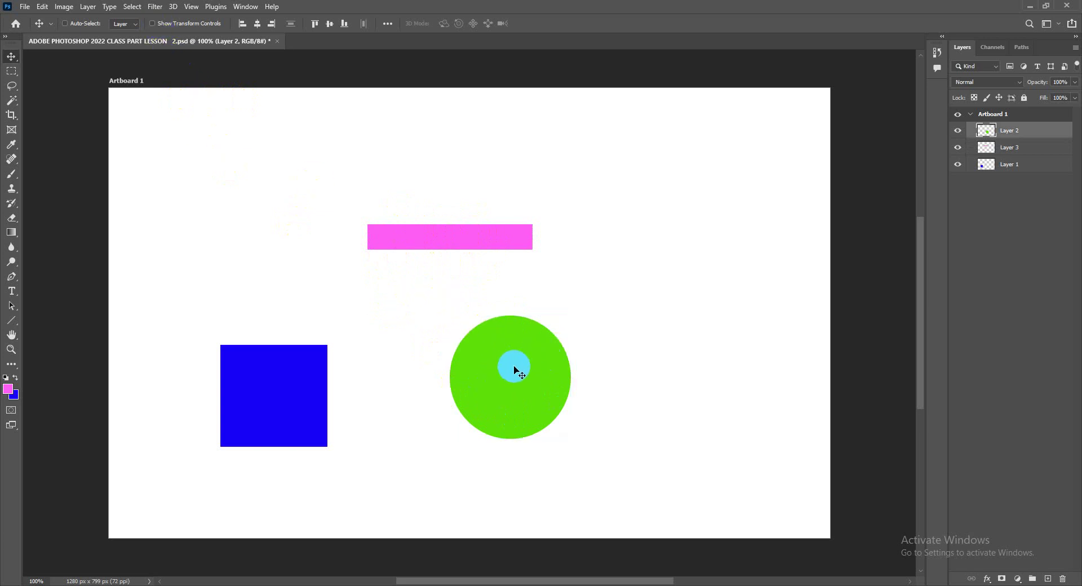
Free Transform the green circle into a smaller, narrower ellipse from its upper-right corner, and move it up and to the right
{"action": "key", "text": "ctrl"}
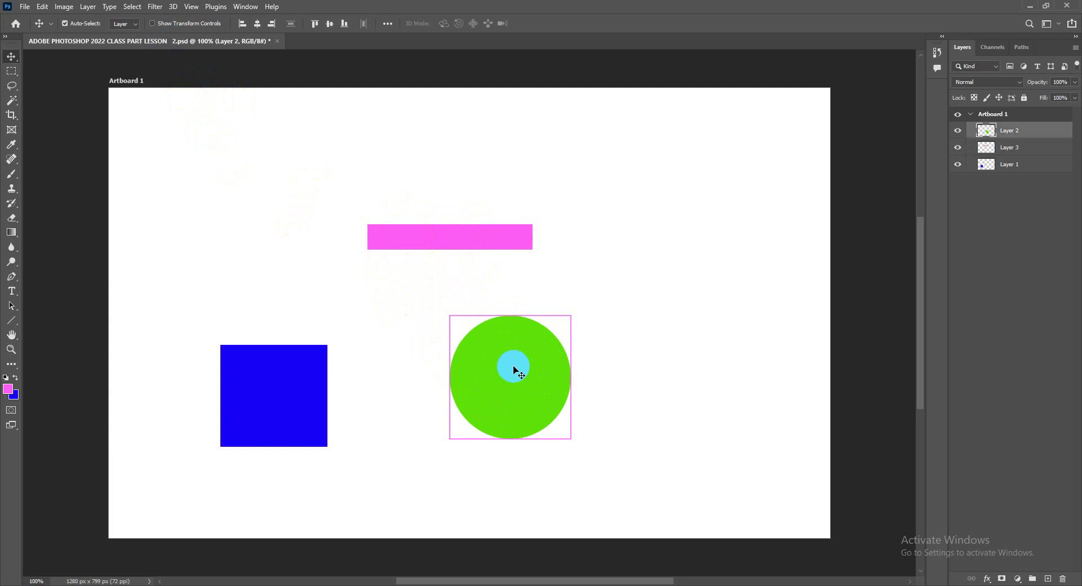
{"action": "key", "text": "ctrl+t"}
{"action": "left_click_drag", "start_coordinate": [571, 315], "coordinate": [169, 49]}
{"action": "left_click", "coordinate": [558, 23]}
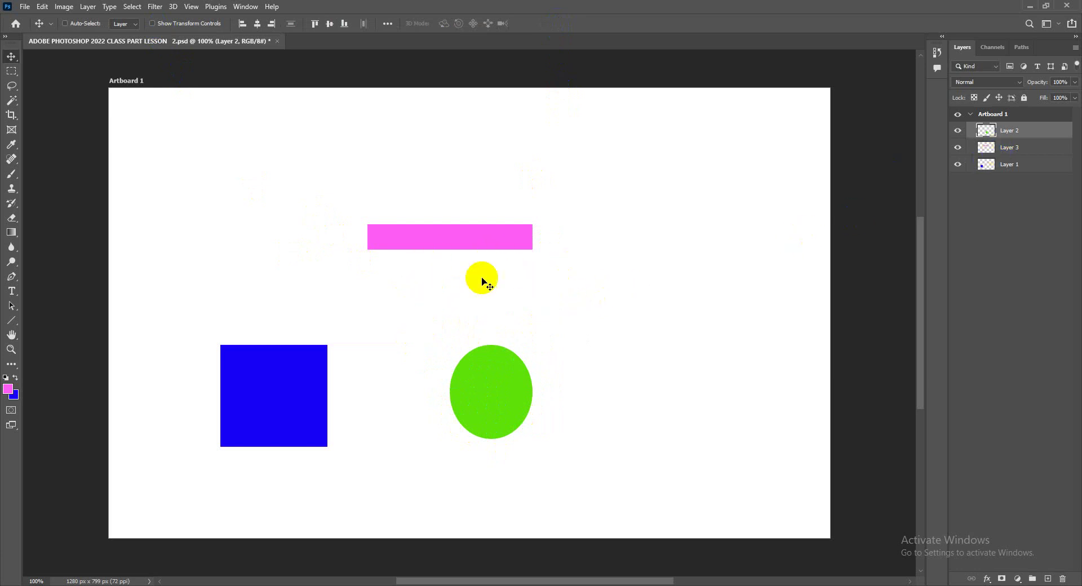
{"action": "left_click", "coordinate": [488, 389]}
{"action": "left_click_drag", "start_coordinate": [488, 389], "coordinate": [561, 346]}
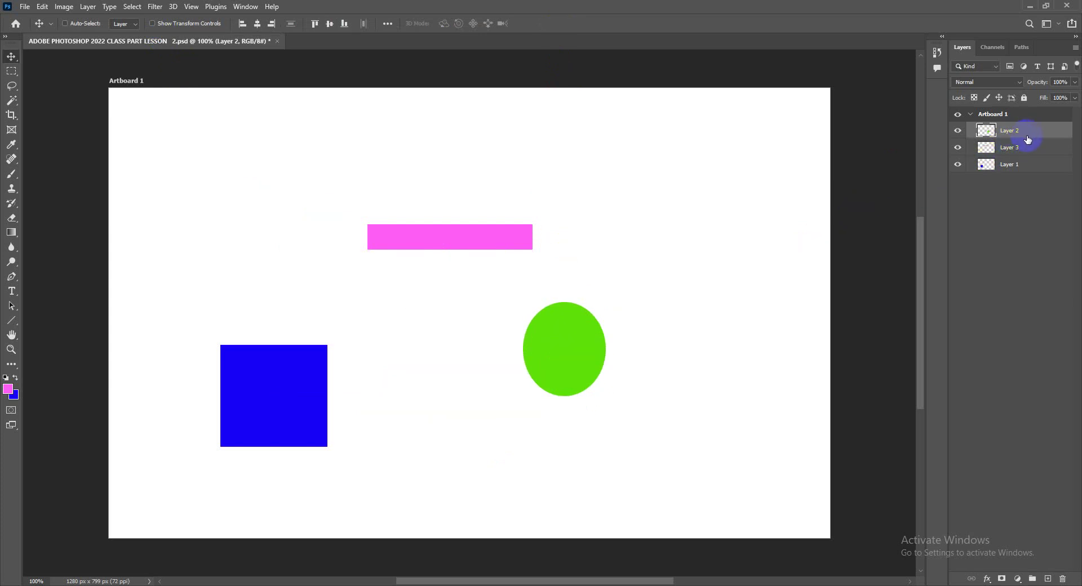
Delete the green ellipse's Layer 2 in two different ways, undoing each deletion
{"action": "key", "text": "Delete"}
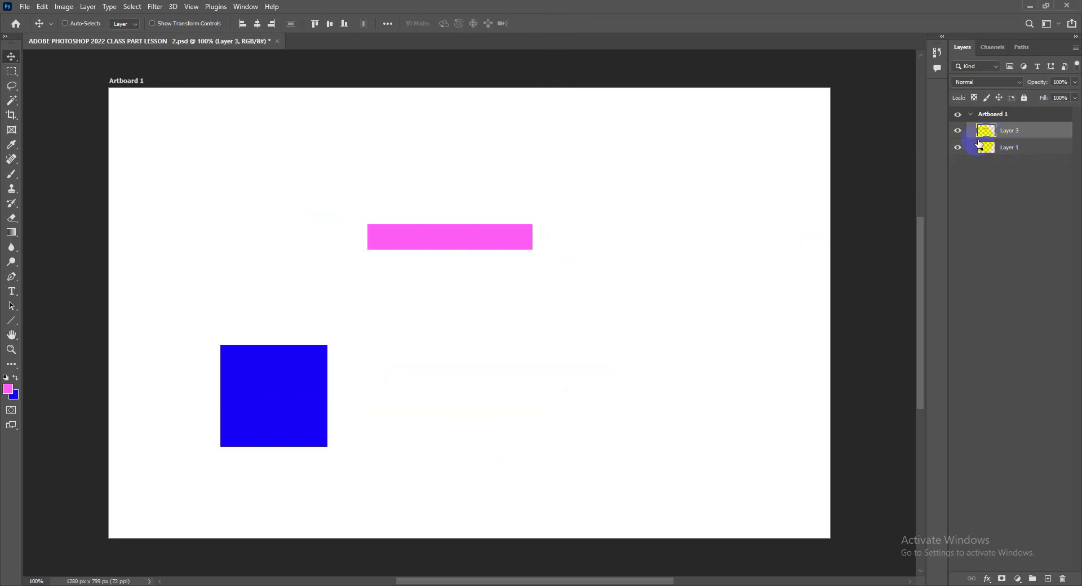
{"action": "key", "text": "ctrl+z"}
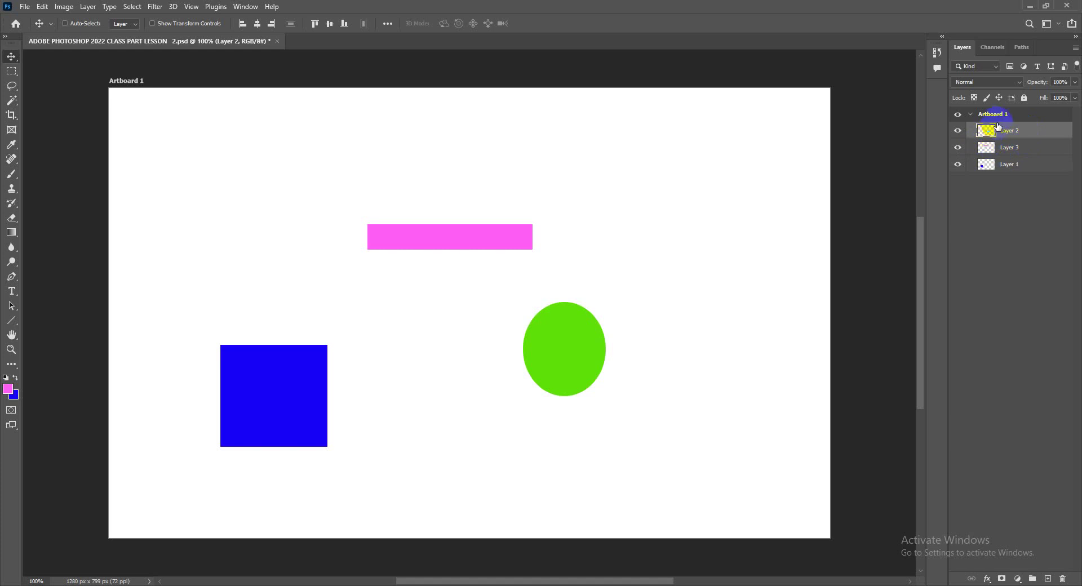
{"action": "left_click_drag", "start_coordinate": [990, 130], "coordinate": [1063, 577]}
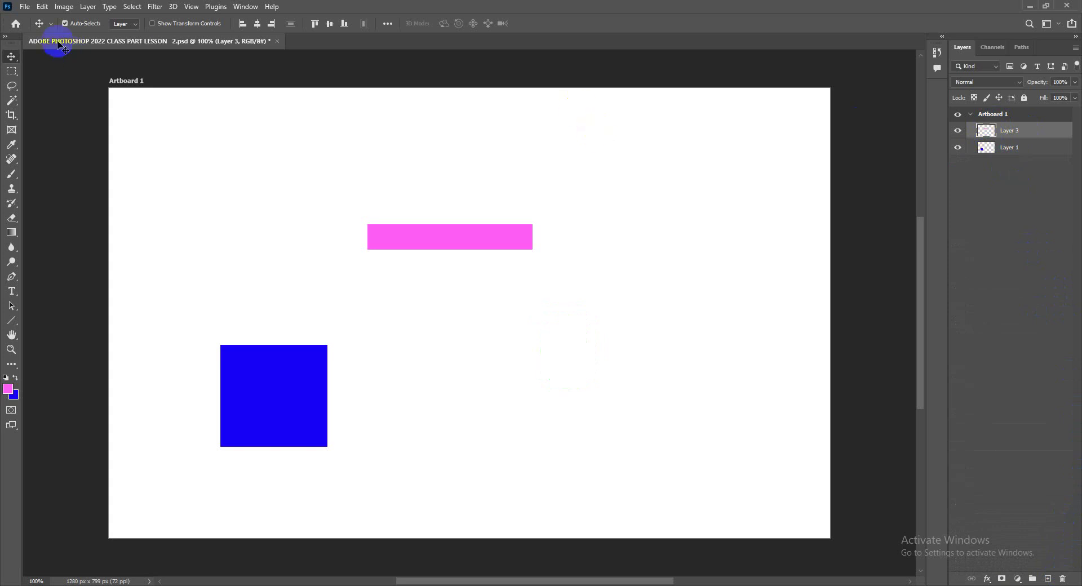
{"action": "left_click", "coordinate": [39, 7]}
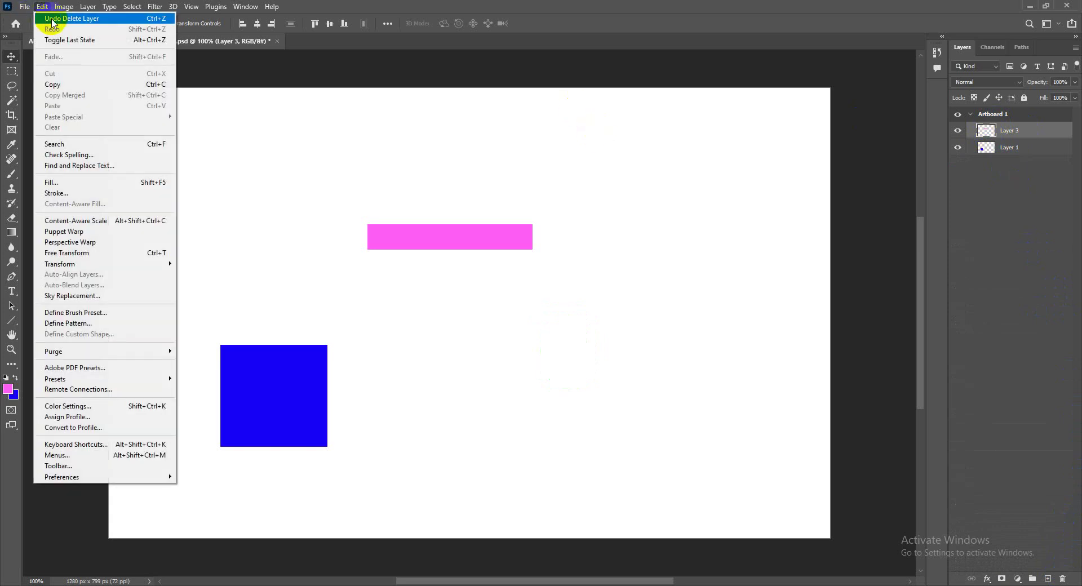
{"action": "left_click", "coordinate": [52, 20]}
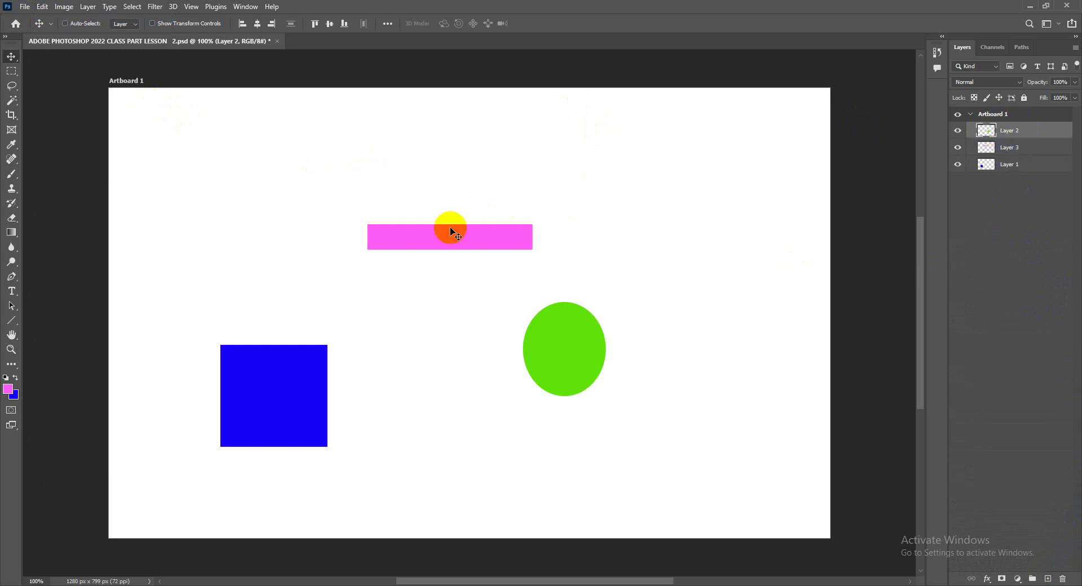
Delete the green ellipse's Layer 2 and the pink bar's Layer 3
{"action": "left_click", "coordinate": [88, 7]}
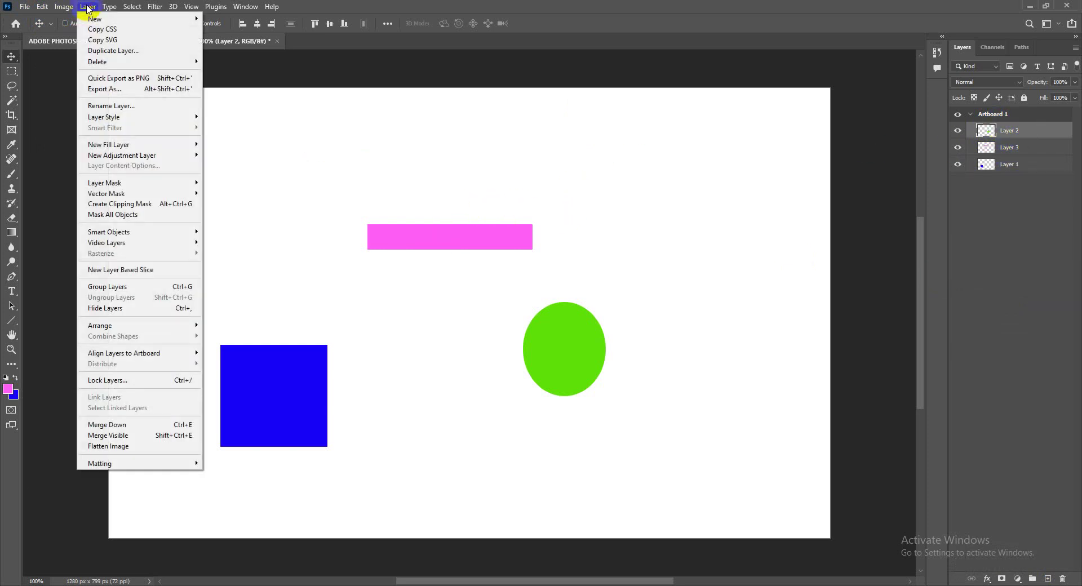
{"action": "mouse_move", "coordinate": [112, 62]}
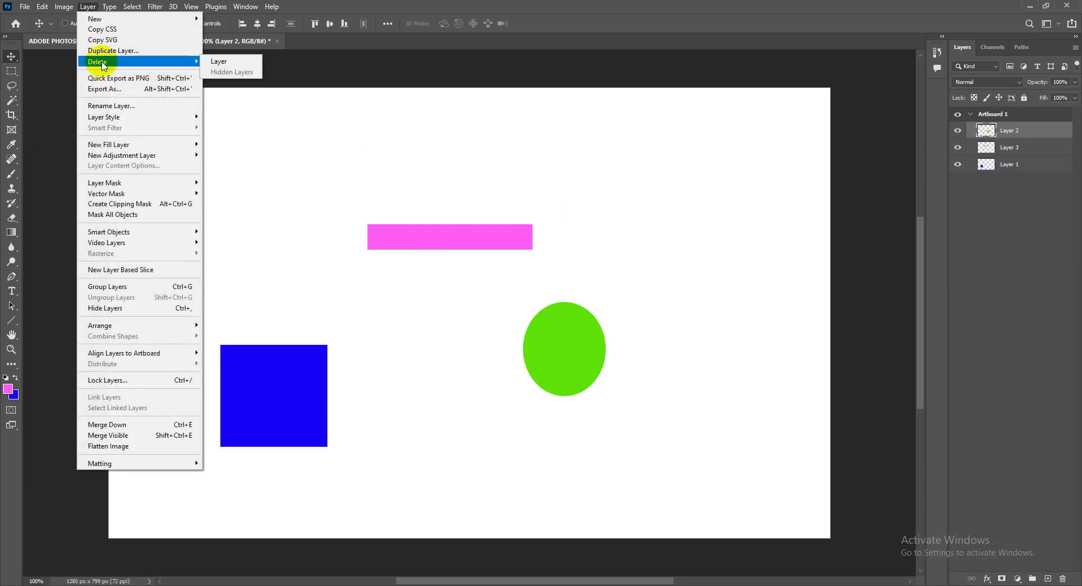
{"action": "left_click", "coordinate": [214, 66]}
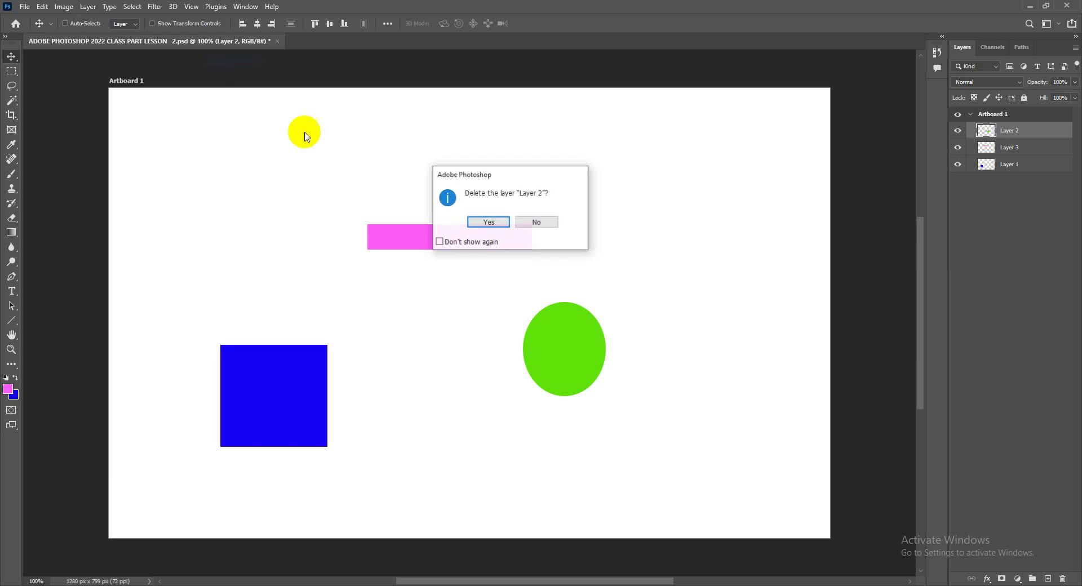
{"action": "left_click", "coordinate": [481, 221]}
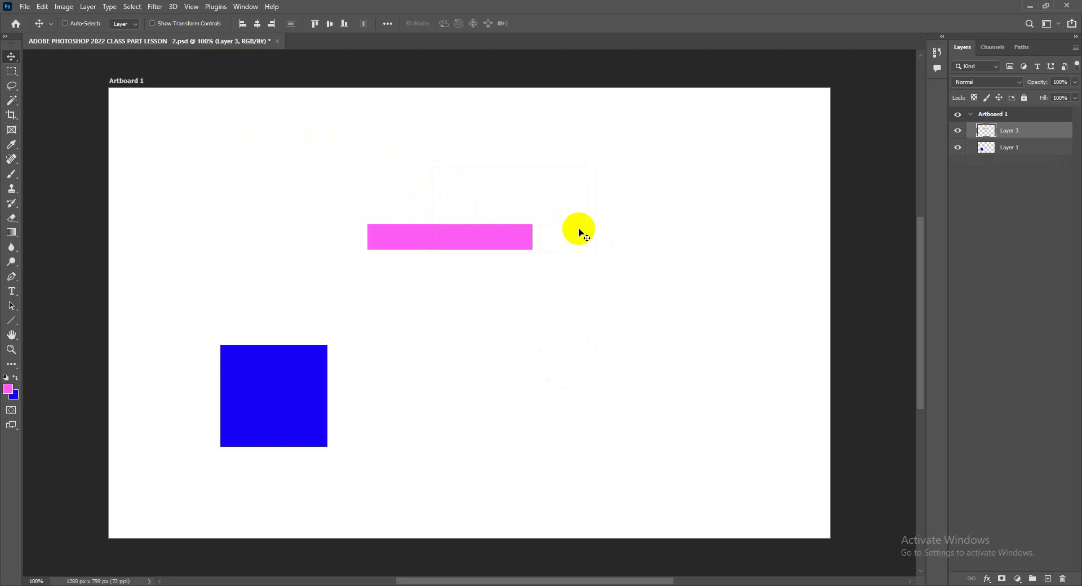
{"action": "left_click", "coordinate": [1018, 132]}
{"action": "left_click", "coordinate": [985, 132]}
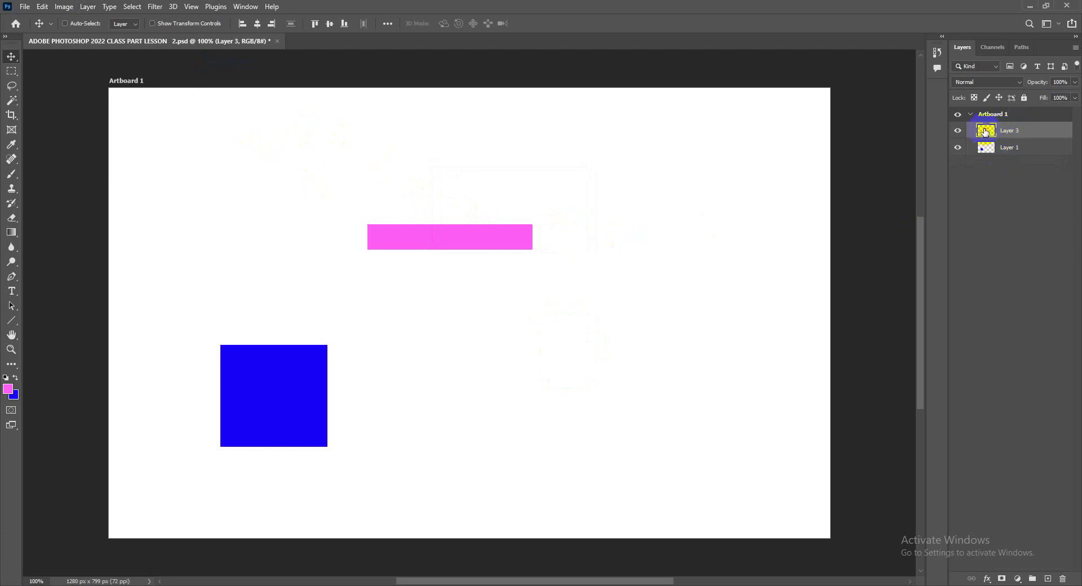
{"action": "key", "text": "Delete"}
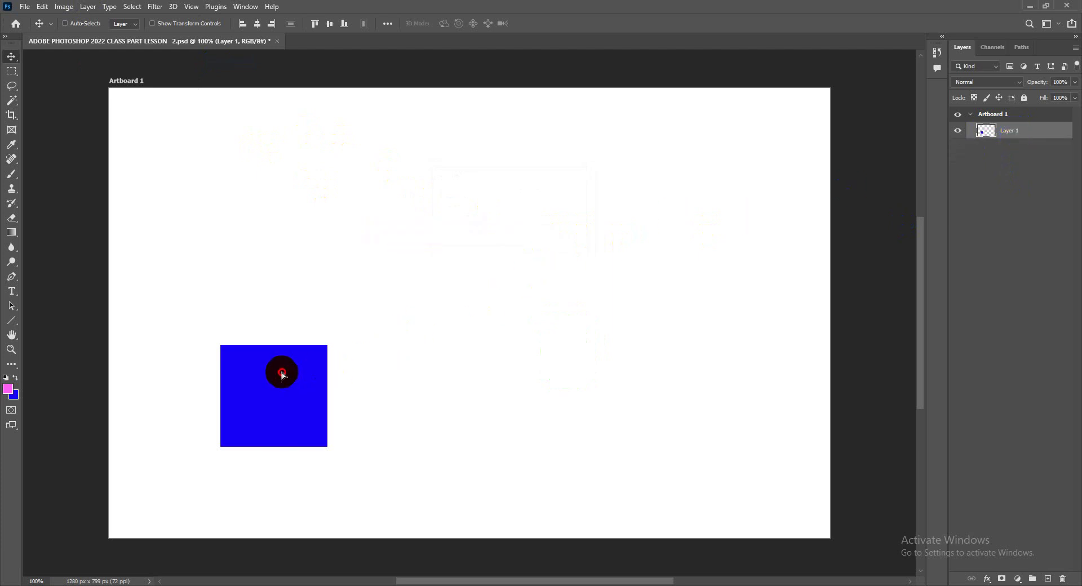
Move the blue square toward the artboard's upper-left area and Free Transform it down to about half its size
{"action": "left_click_drag", "start_coordinate": [280, 374], "coordinate": [246, 177]}
{"action": "left_click_drag", "start_coordinate": [255, 236], "coordinate": [246, 255]}
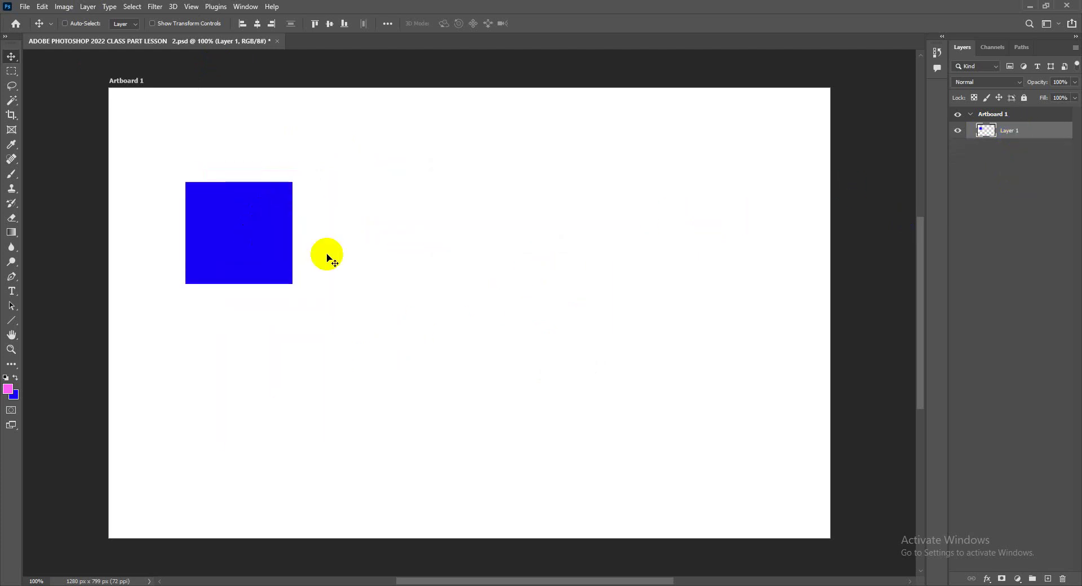
{"action": "key", "text": "ctrl+t"}
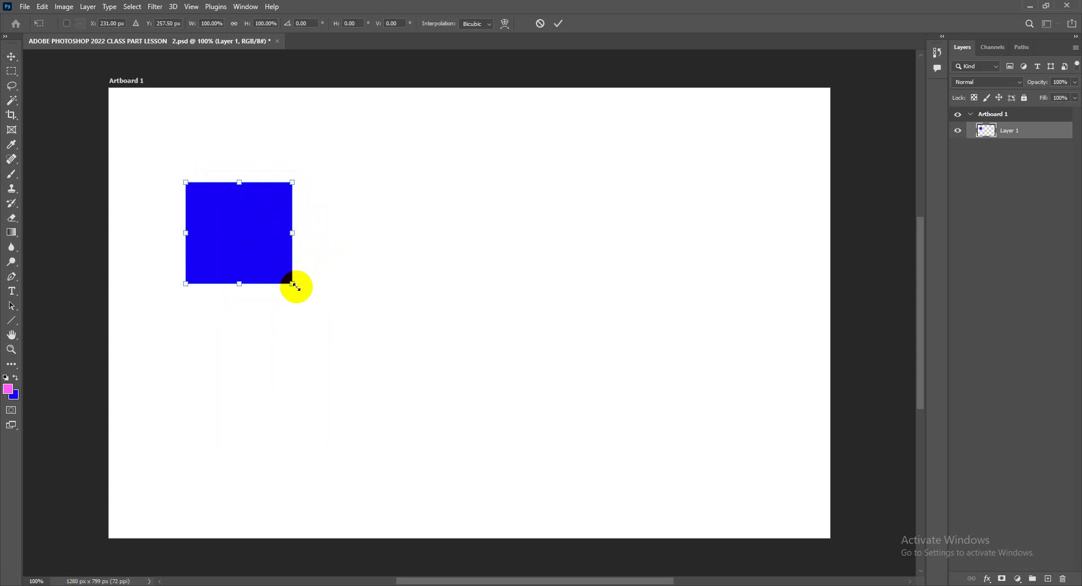
{"action": "left_click_drag", "start_coordinate": [293, 284], "coordinate": [198, 182]}
{"action": "key", "text": "Return"}
Duplicate the small blue square's Layer 1 and move the copy just to the right of the original
{"action": "left_click", "coordinate": [212, 179]}
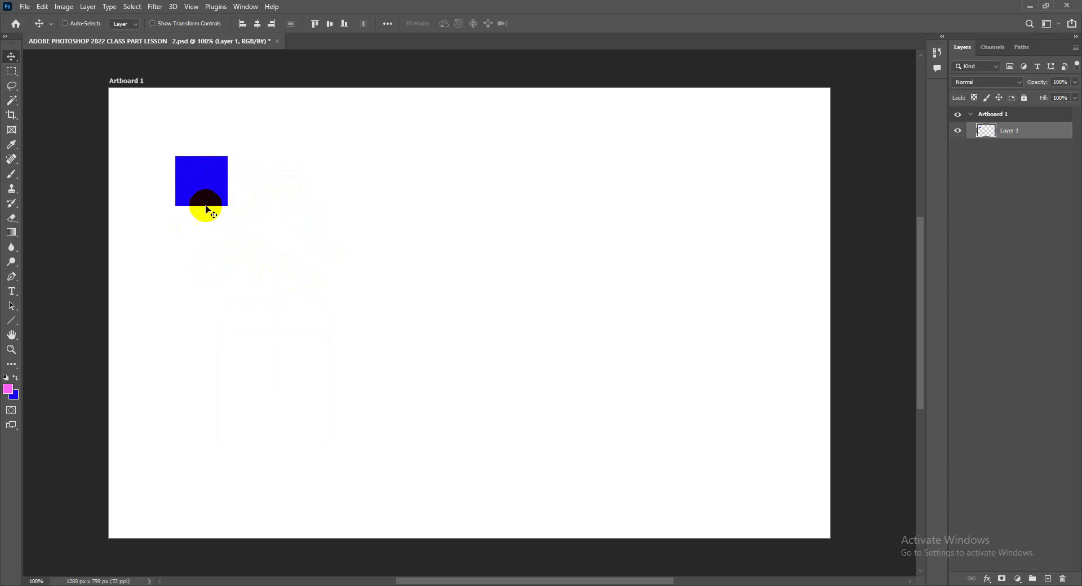
{"action": "left_click", "coordinate": [208, 181]}
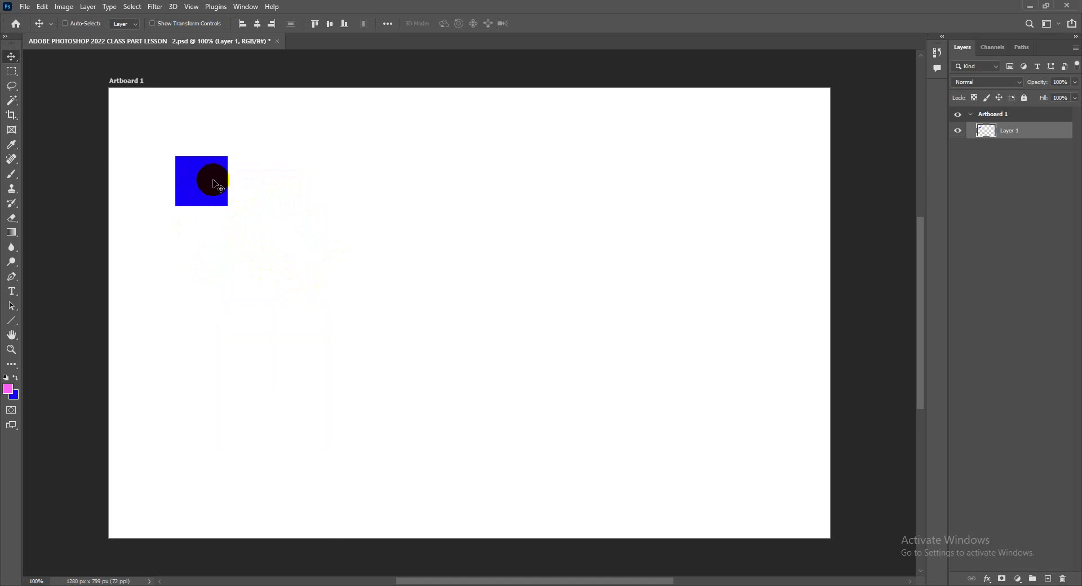
{"action": "left_click", "coordinate": [213, 181]}
{"action": "left_click", "coordinate": [207, 182]}
{"action": "key", "text": "ctrl+j"}
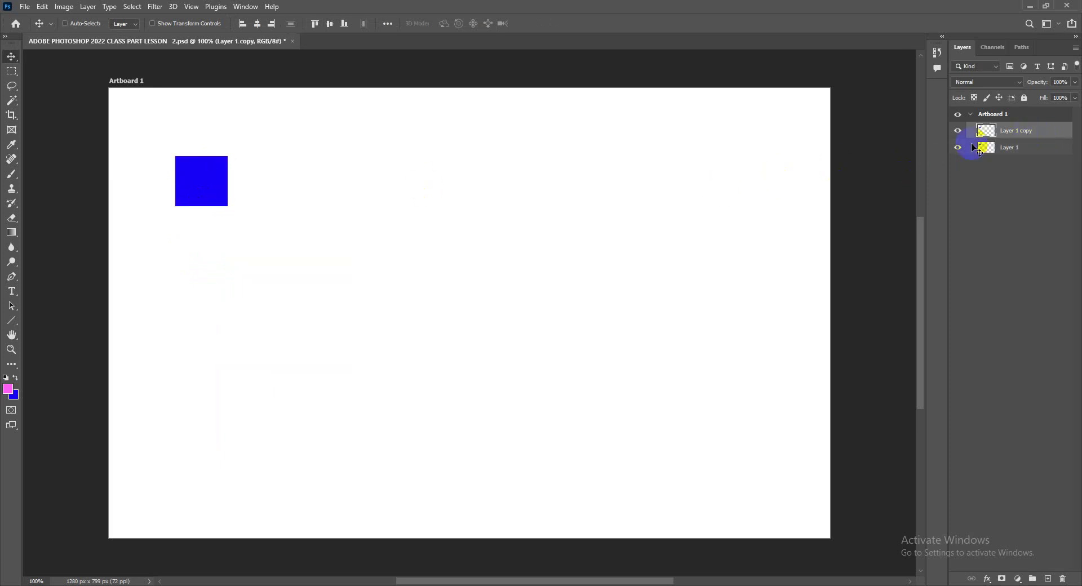
{"action": "left_click_drag", "start_coordinate": [215, 176], "coordinate": [295, 175]}
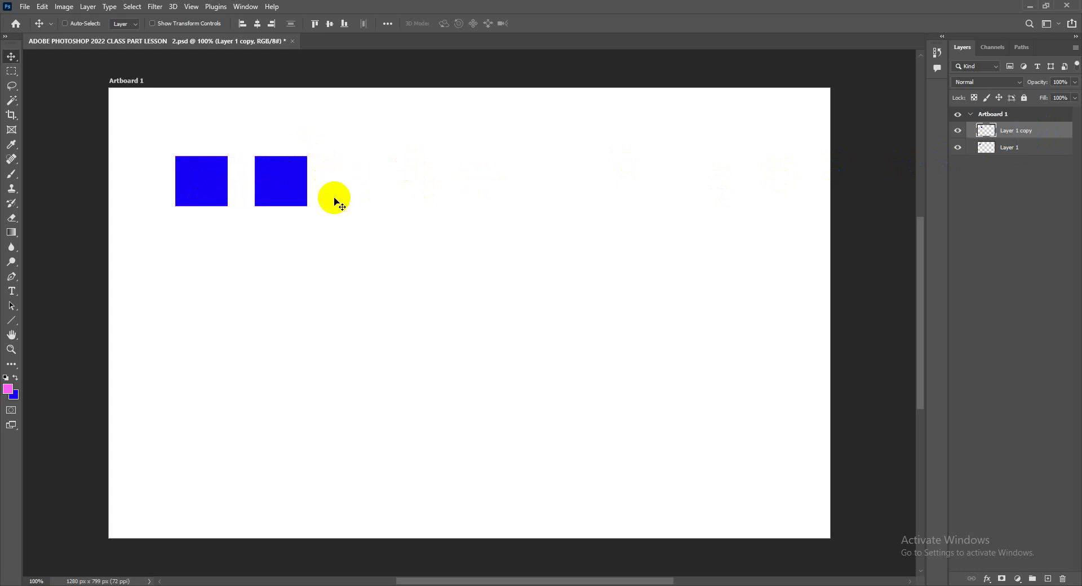
Duplicate the second square's layer as Layer 1 copy 2 and move it to the right as a third square in the row
{"action": "left_click", "coordinate": [289, 192]}
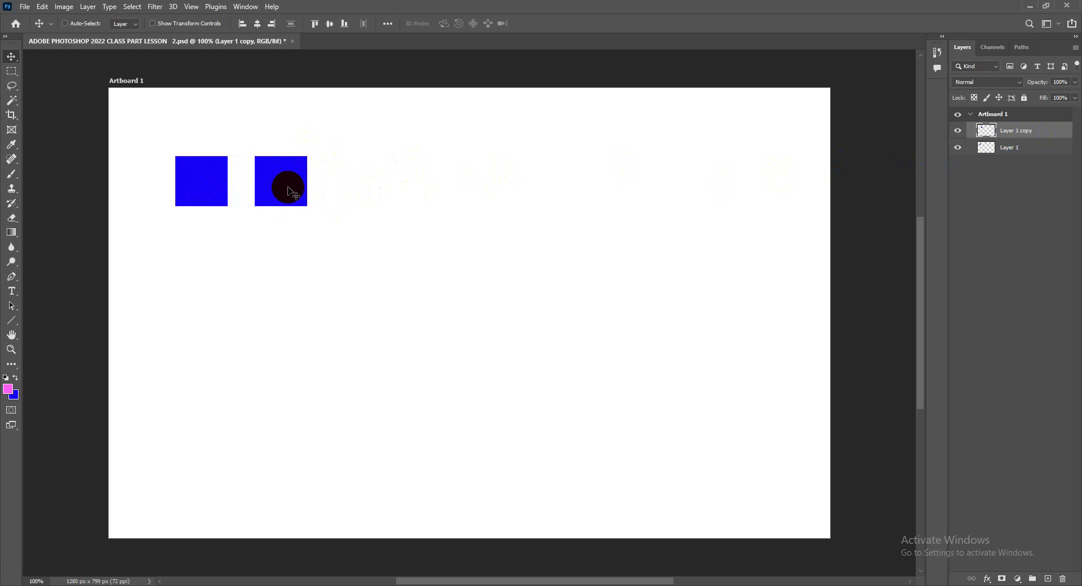
{"action": "left_click", "coordinate": [89, 7]}
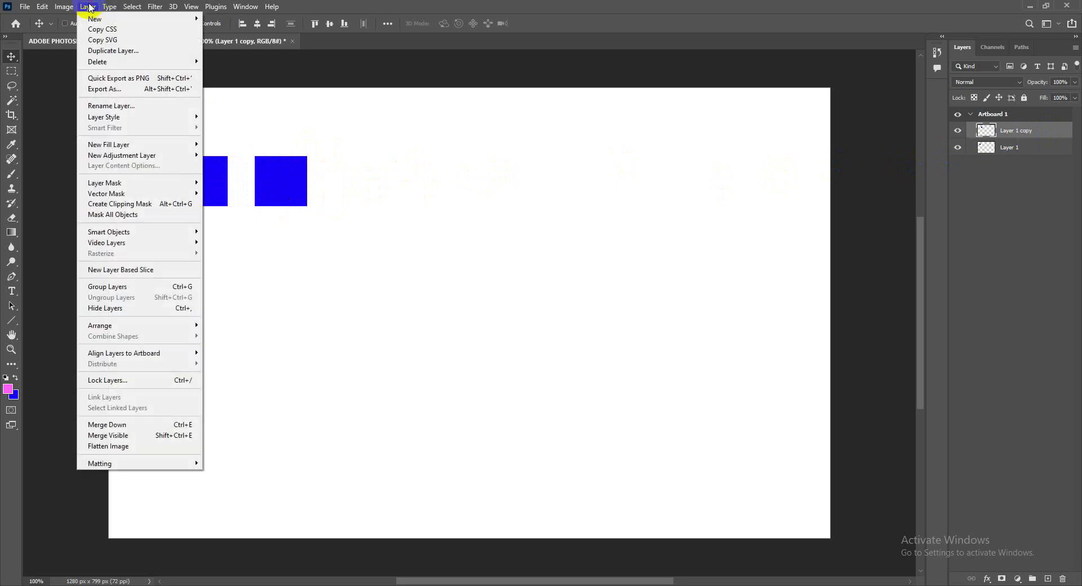
{"action": "left_click", "coordinate": [116, 52]}
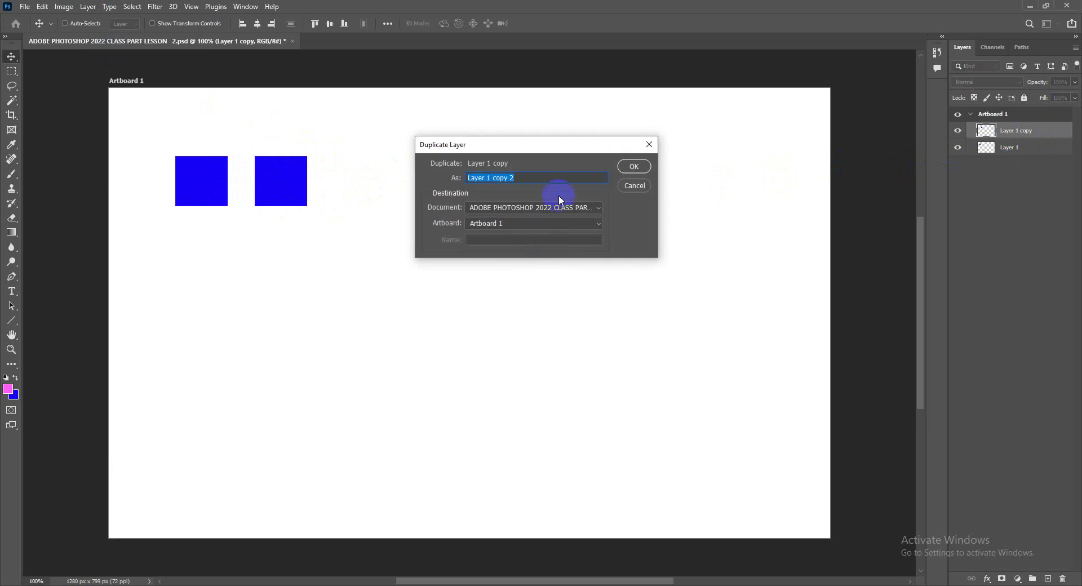
{"action": "left_click", "coordinate": [633, 166]}
{"action": "left_click_drag", "start_coordinate": [293, 187], "coordinate": [367, 188]}
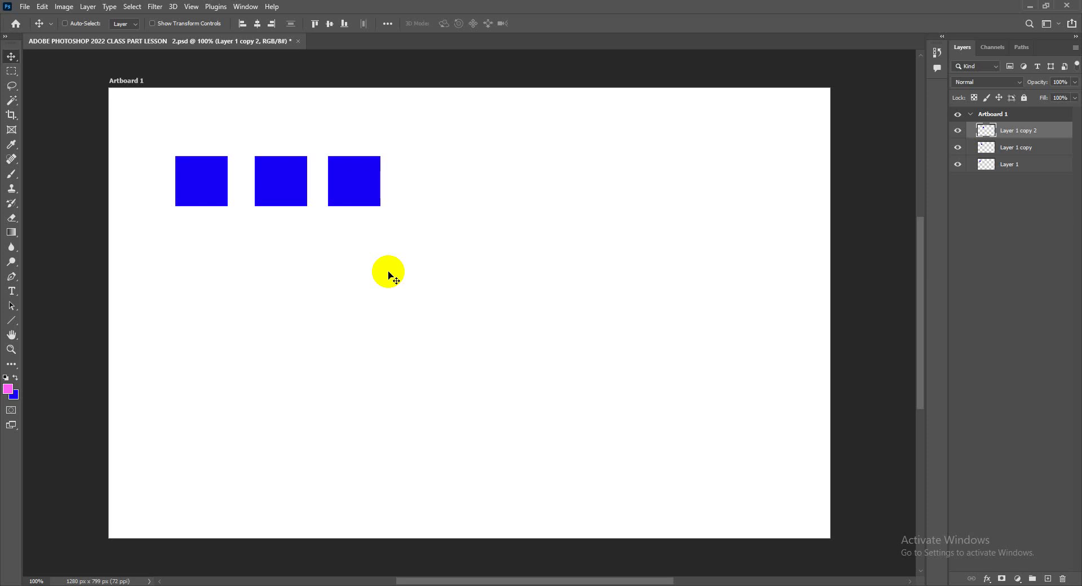
Copy the third square to the right as a fourth, and copy the fourth one to a spot below the row
{"action": "left_click", "coordinate": [360, 188]}
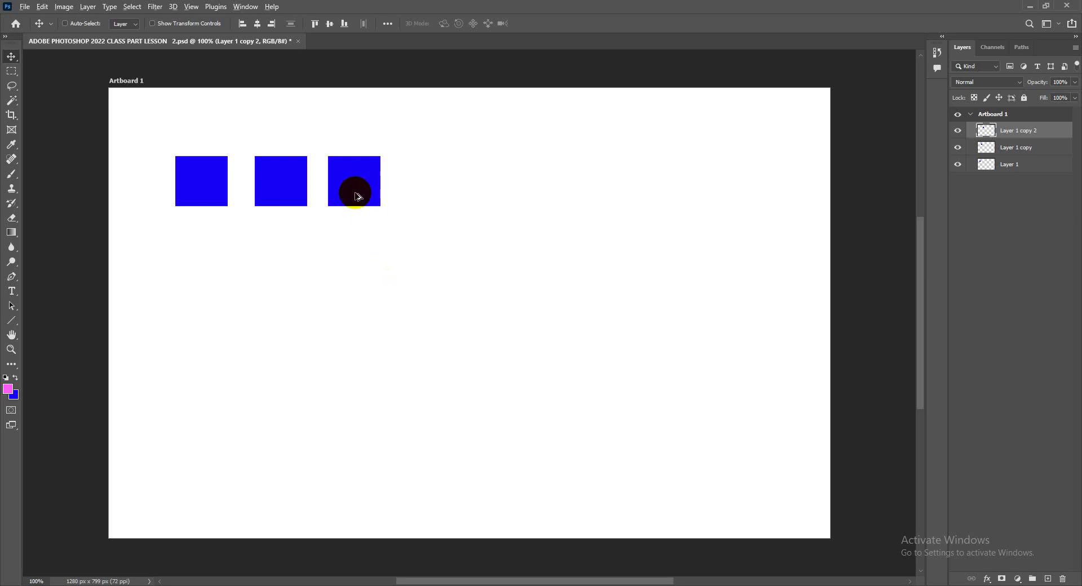
{"action": "left_click_drag", "start_coordinate": [357, 189], "coordinate": [447, 187]}
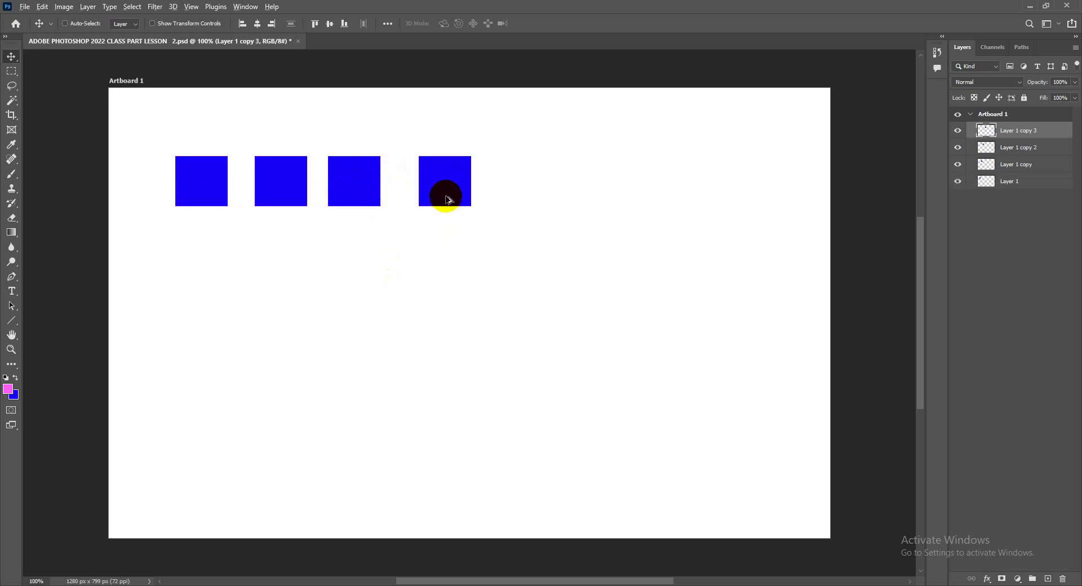
{"action": "mouse_move", "coordinate": [445, 193]}
{"action": "left_mouse_down"}
{"action": "mouse_move", "coordinate": [458, 189]}
{"action": "mouse_move", "coordinate": [448, 184]}
{"action": "left_mouse_up"}
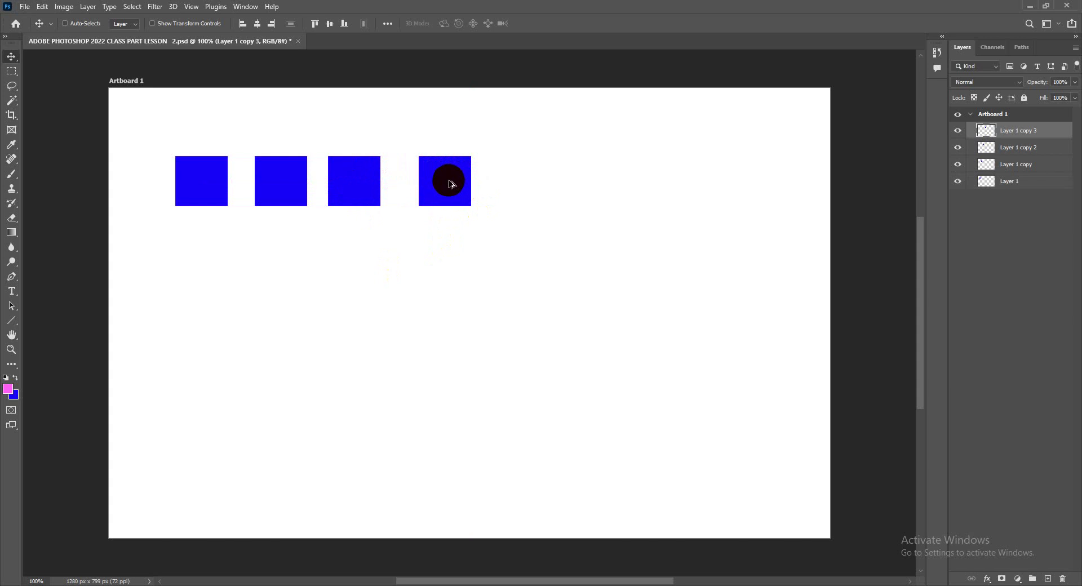
{"action": "left_click_drag", "start_coordinate": [449, 184], "coordinate": [469, 305]}
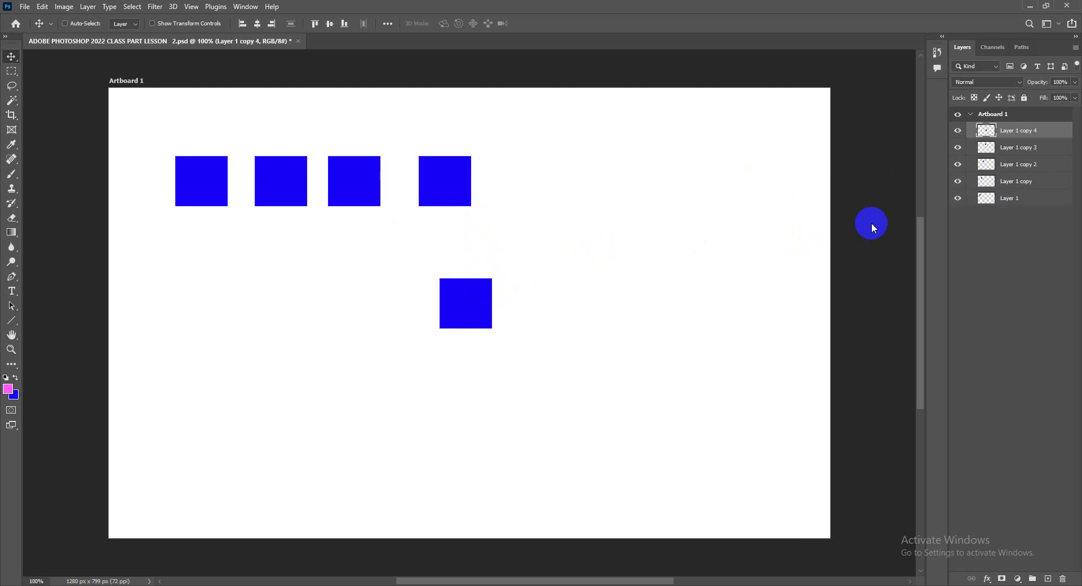
Delete the two newest square copies, Layer 1 copy 4 and Layer 1 copy 3
{"action": "left_click", "coordinate": [991, 146]}
{"action": "left_click_drag", "start_coordinate": [990, 141], "coordinate": [1009, 152]}
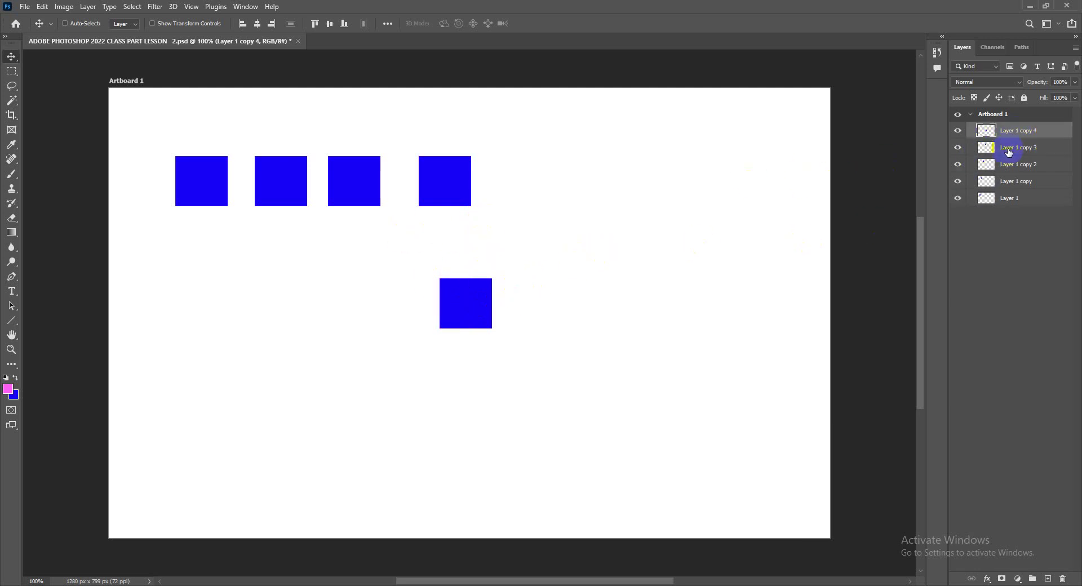
{"action": "key", "text": "Delete"}
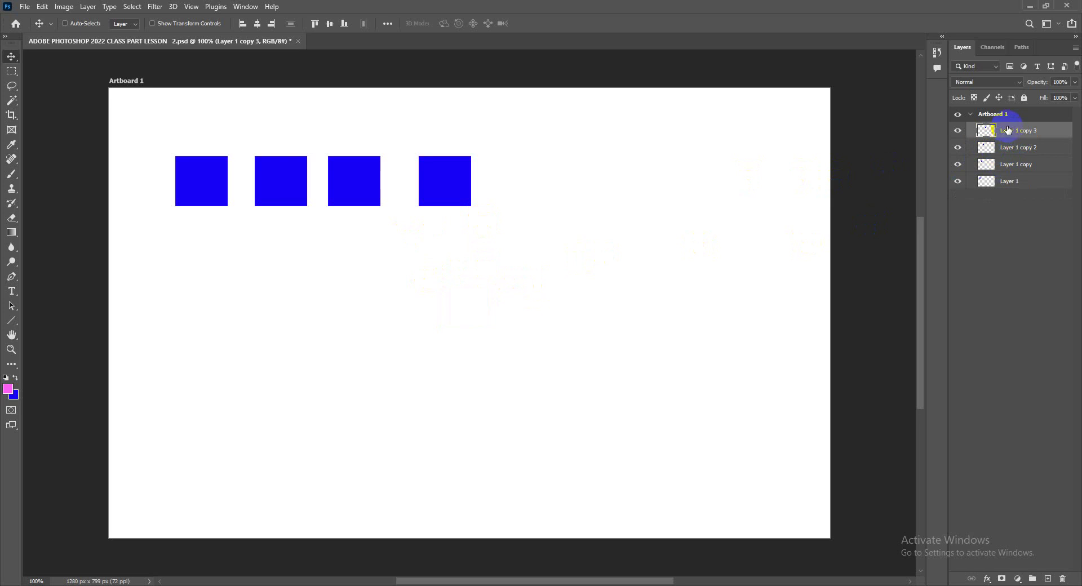
{"action": "key", "text": "Delete"}
Spread the squares out, moving the third far to the right and the second toward the upper middle of the artboard
{"action": "left_click", "coordinate": [354, 197]}
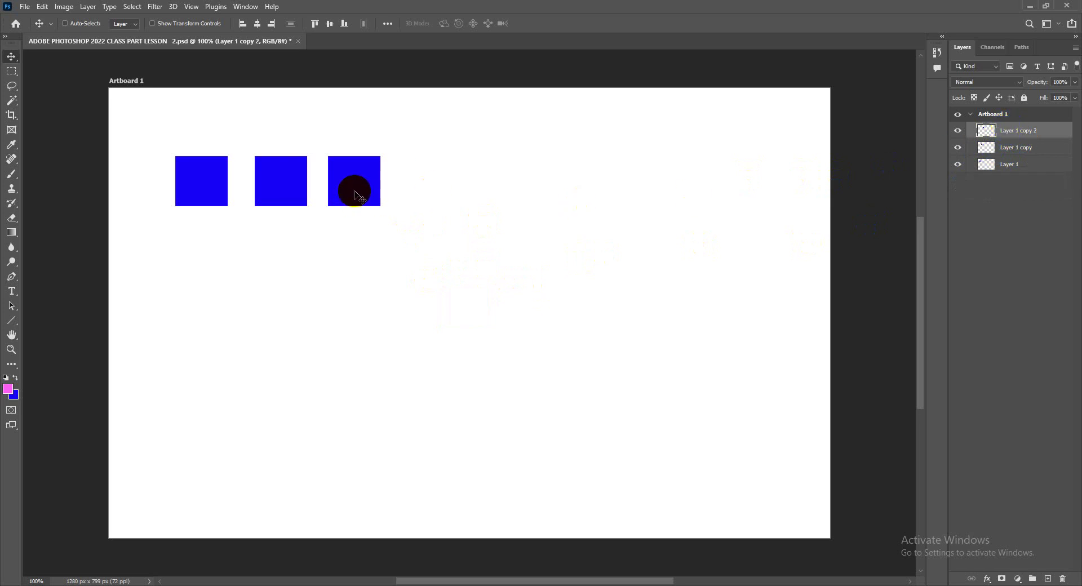
{"action": "left_click", "coordinate": [355, 181]}
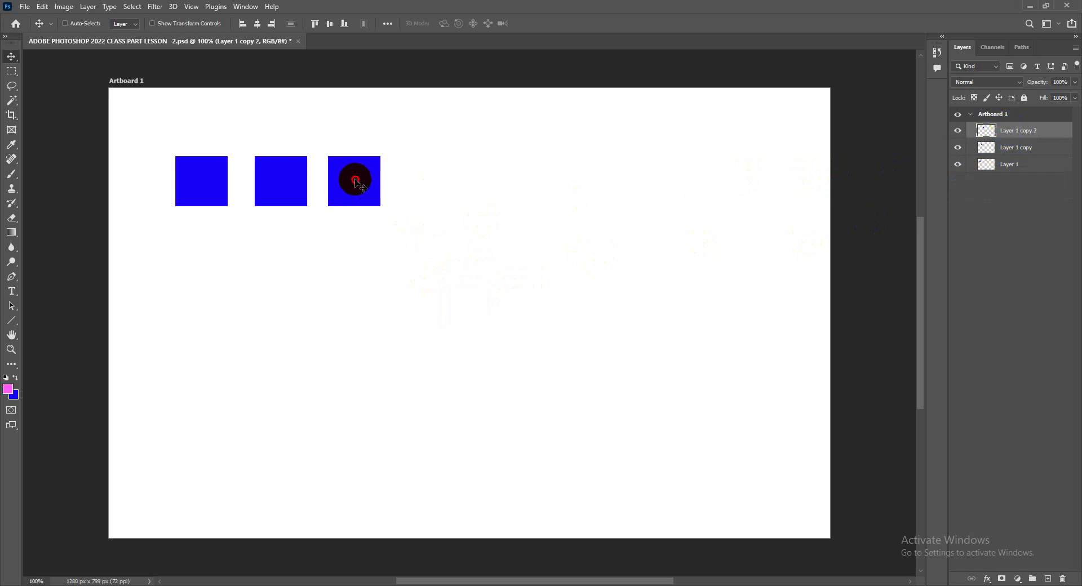
{"action": "left_click_drag", "start_coordinate": [356, 181], "coordinate": [623, 215]}
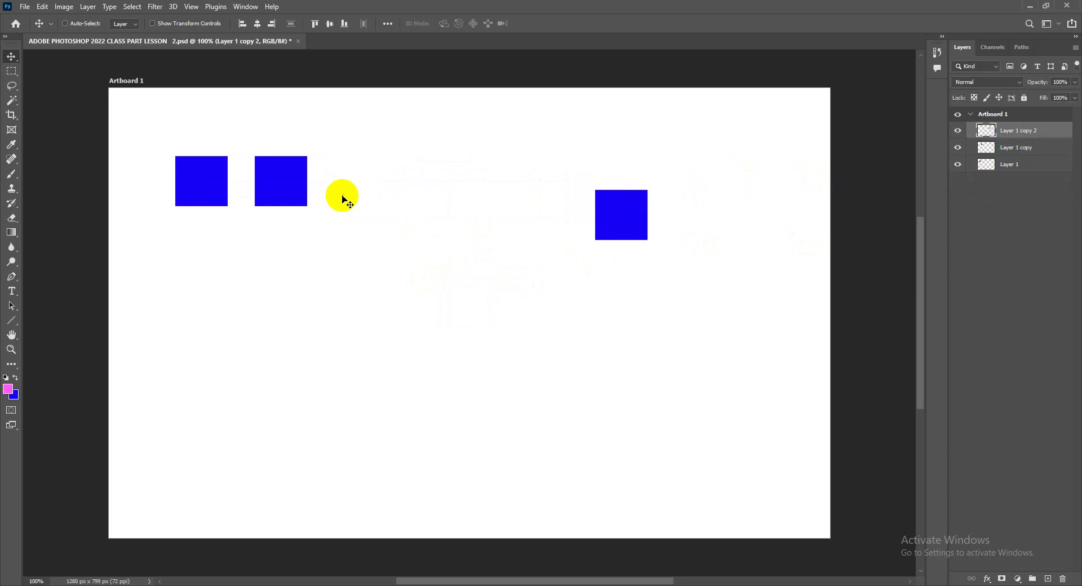
{"action": "left_click", "coordinate": [285, 181], "text": "ctrl"}
{"action": "left_click_drag", "start_coordinate": [280, 189], "coordinate": [416, 248]}
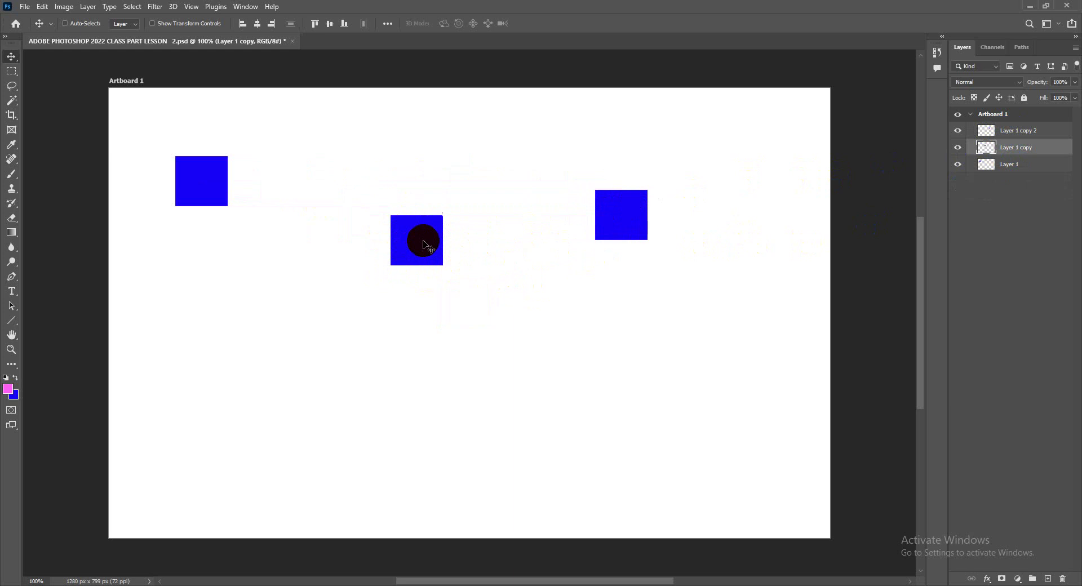
Set the foreground colour to a saturated bright green
{"action": "left_click", "coordinate": [8, 389]}
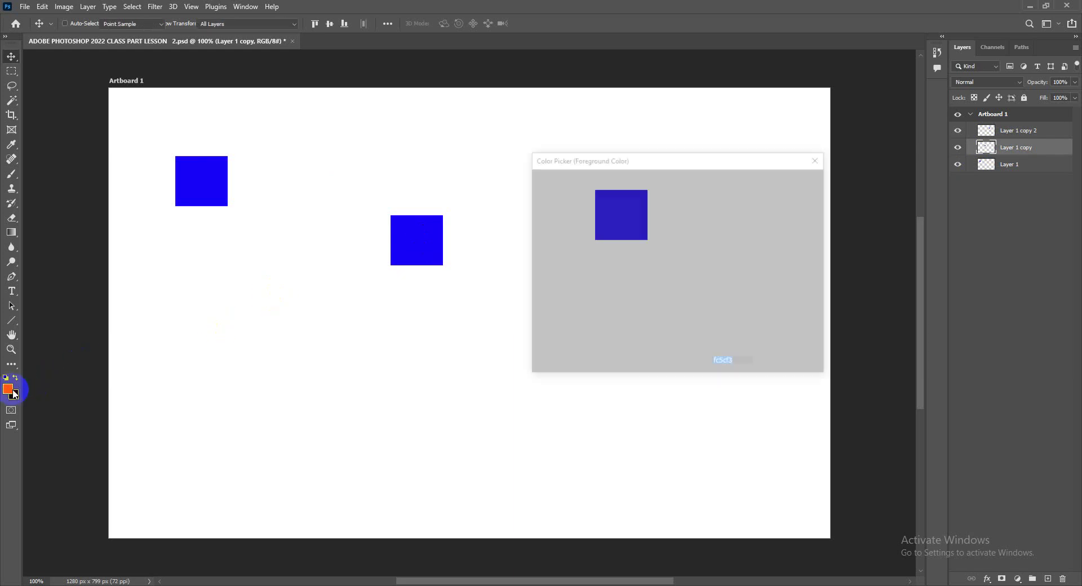
{"action": "left_click", "coordinate": [690, 279]}
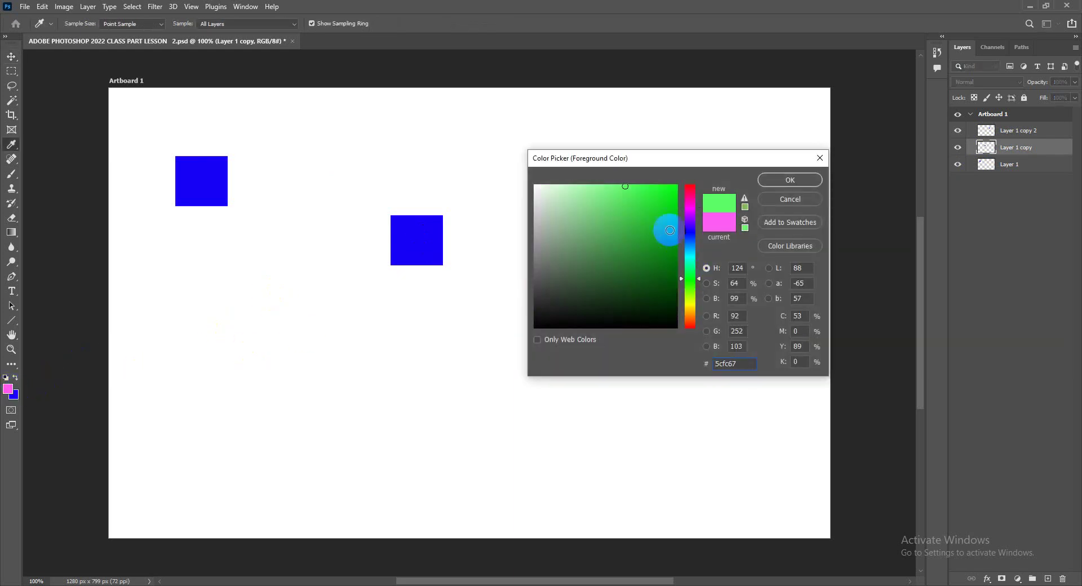
{"action": "left_click", "coordinate": [672, 193]}
{"action": "left_click_drag", "start_coordinate": [673, 193], "coordinate": [673, 202]}
{"action": "left_click", "coordinate": [789, 181]}
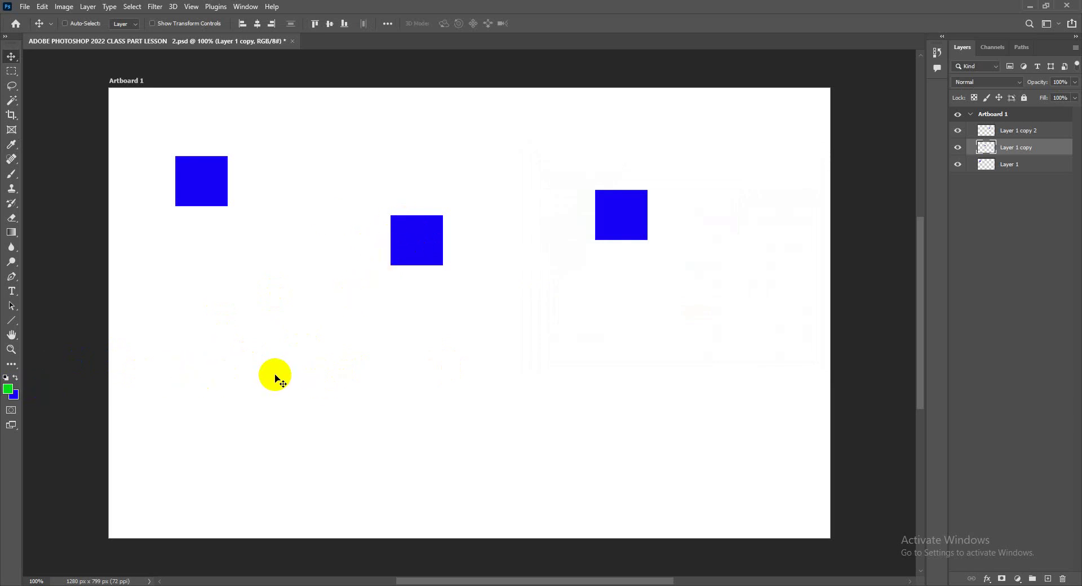
Try filling the middle square's Layer 1 copy with the green foreground colour, and undo the fill
{"action": "key", "text": "alt+BackSpace"}
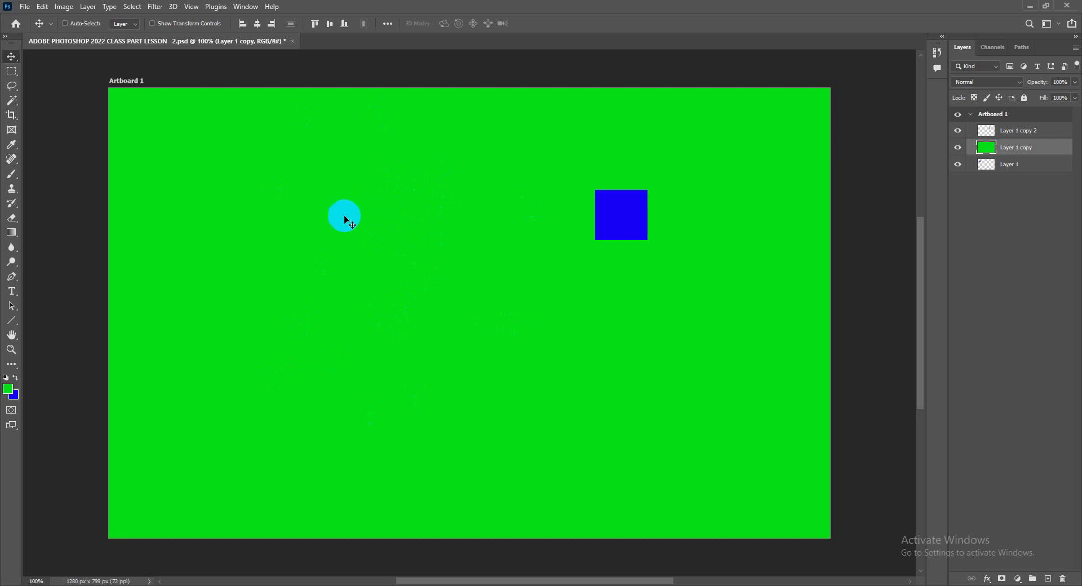
{"action": "left_click", "coordinate": [43, 7]}
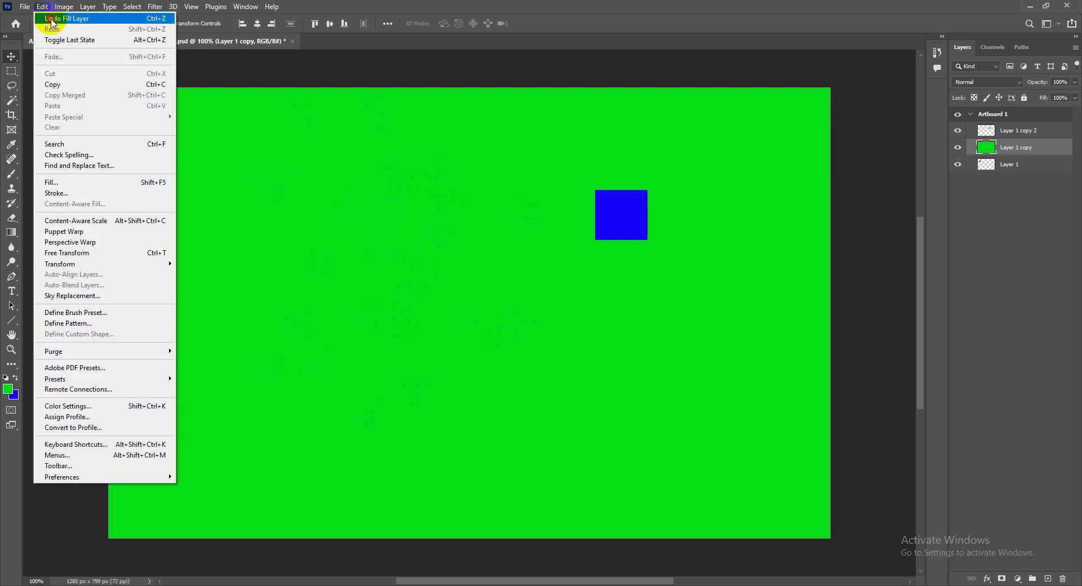
{"action": "left_click", "coordinate": [45, 15]}
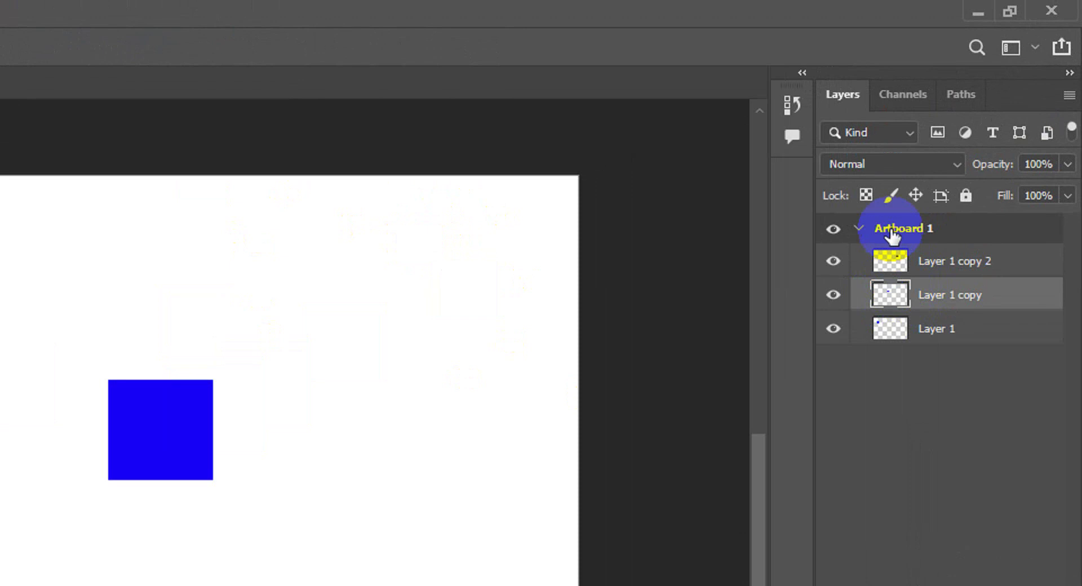
Lock the transparent pixels of Layer 1 copy and fill its square with the green foreground colour
{"action": "left_click", "coordinate": [866, 194]}
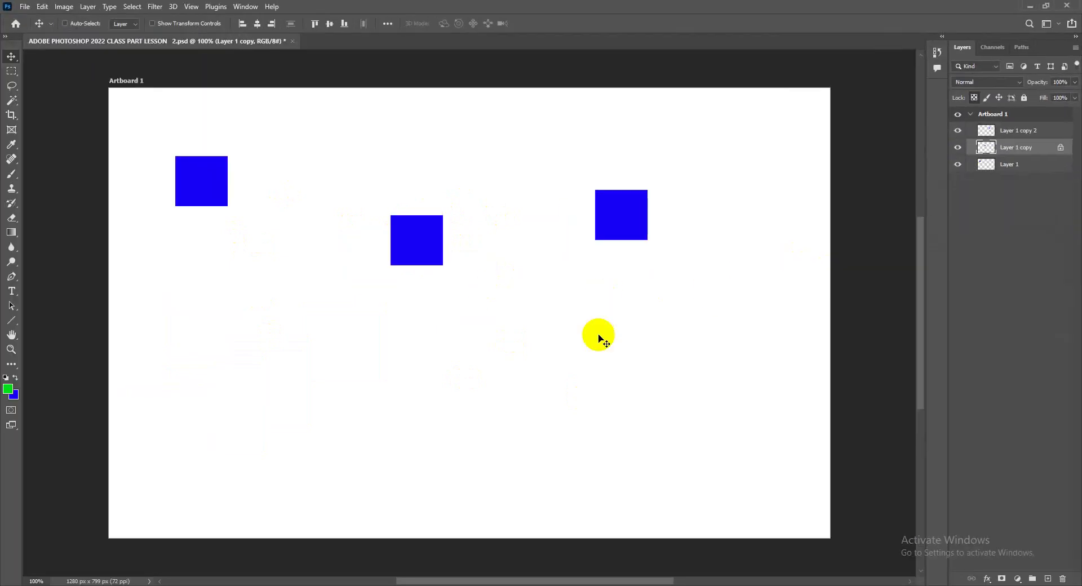
{"action": "key", "text": "alt+BackSpace"}
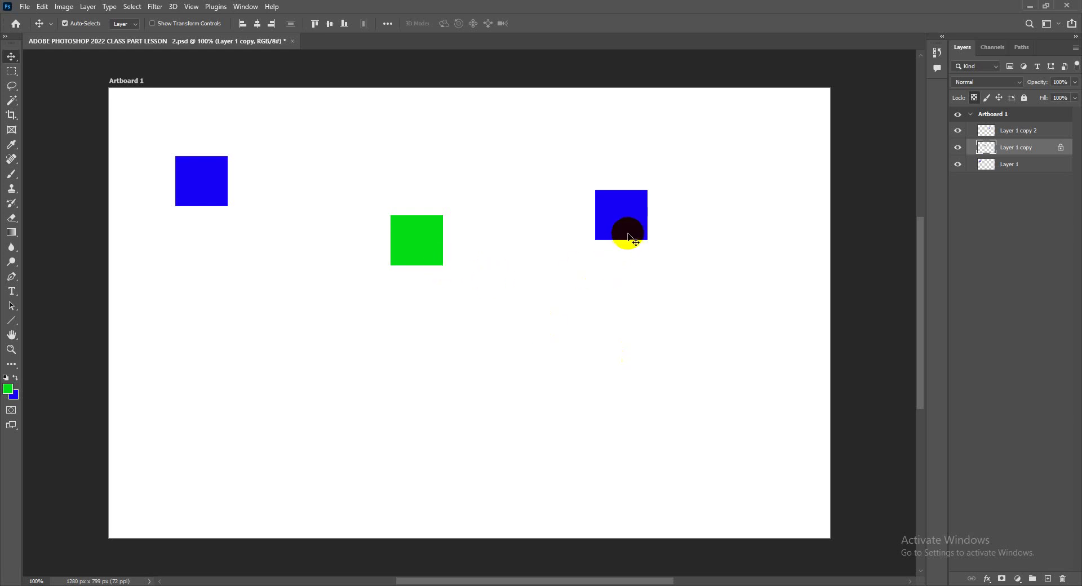
Lock the transparent pixels of Layer 1 copy 2 and fill its square with a bright yellow foreground colour, e9e104
{"action": "left_click", "coordinate": [630, 237], "text": "ctrl"}
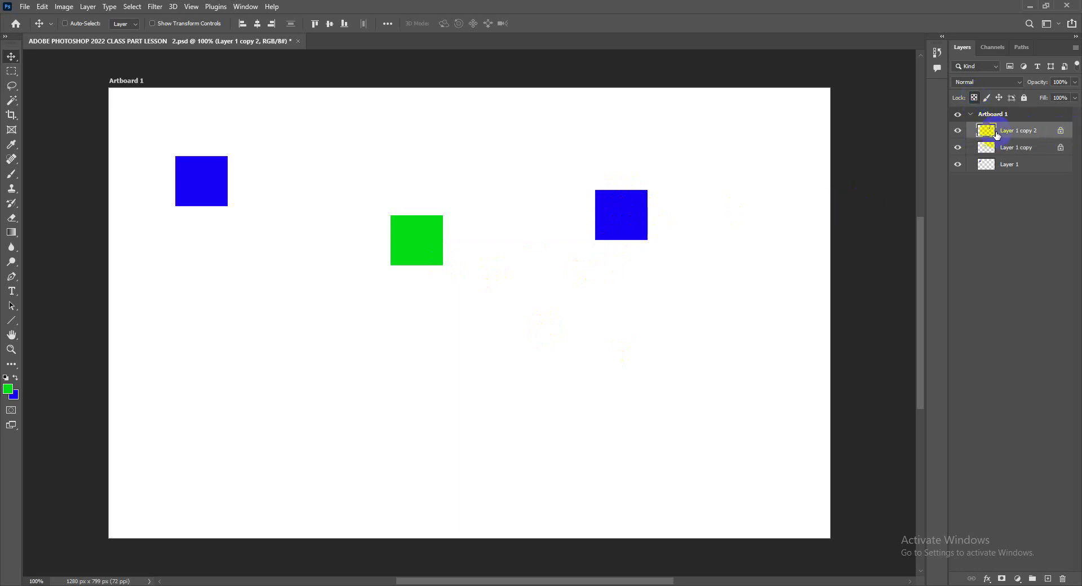
{"action": "left_click", "coordinate": [10, 396]}
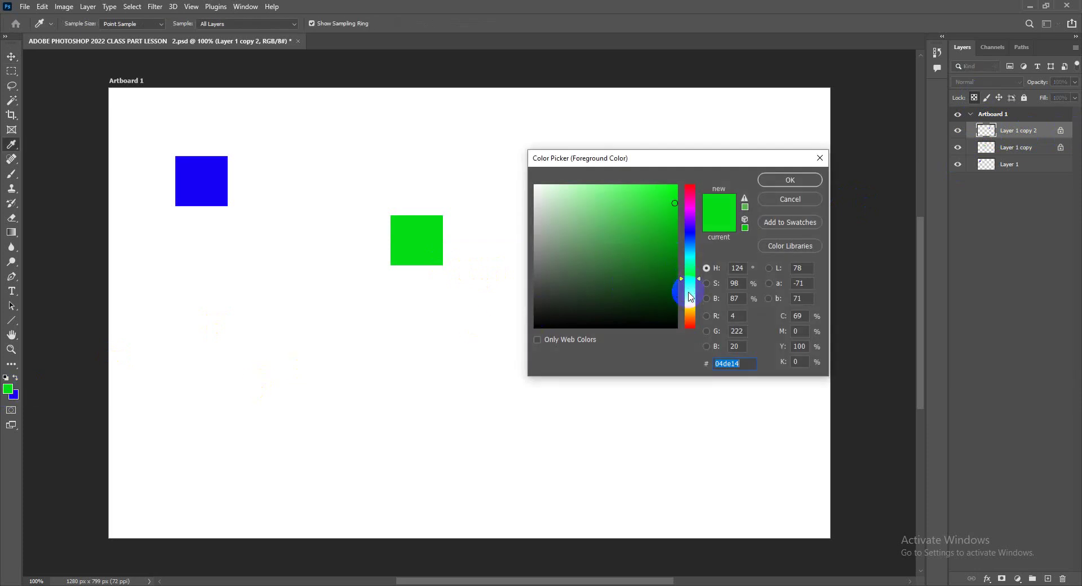
{"action": "left_click_drag", "start_coordinate": [690, 297], "coordinate": [689, 305]}
{"action": "left_click", "coordinate": [675, 196]}
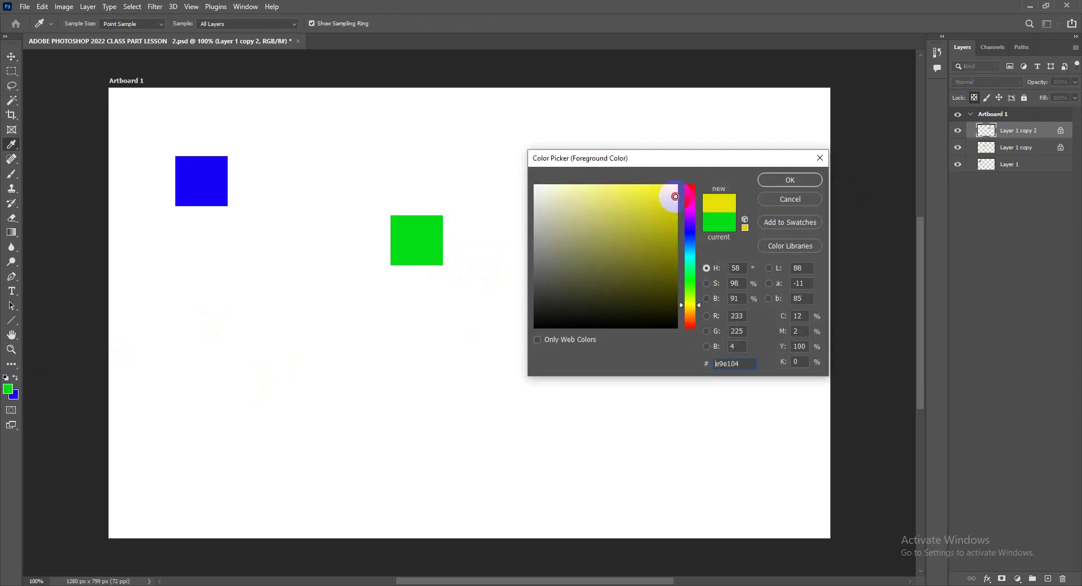
{"action": "left_click", "coordinate": [783, 186]}
{"action": "key", "text": "v"}
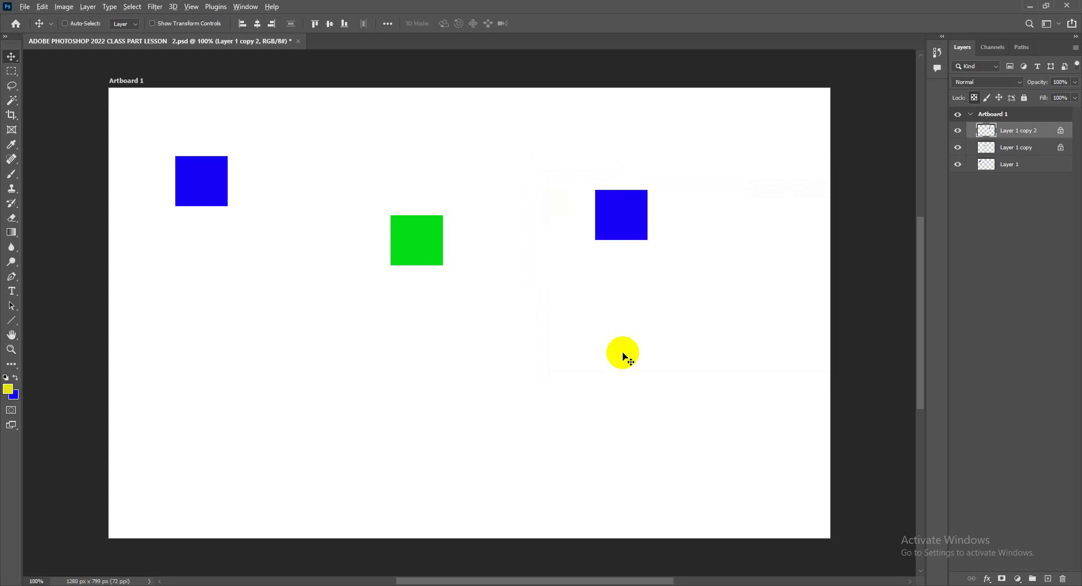
{"action": "key", "text": "alt+BackSpace"}
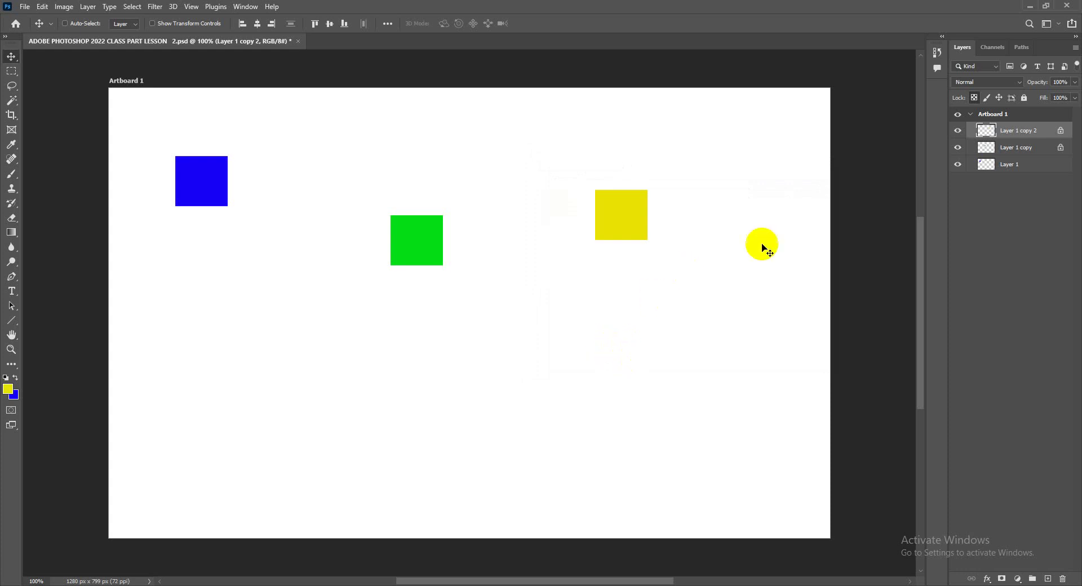
Toggle the visibility of Layer 1 copy 2 and Layer 1 copy off and on to identify their squares
{"action": "left_click", "coordinate": [1021, 146]}
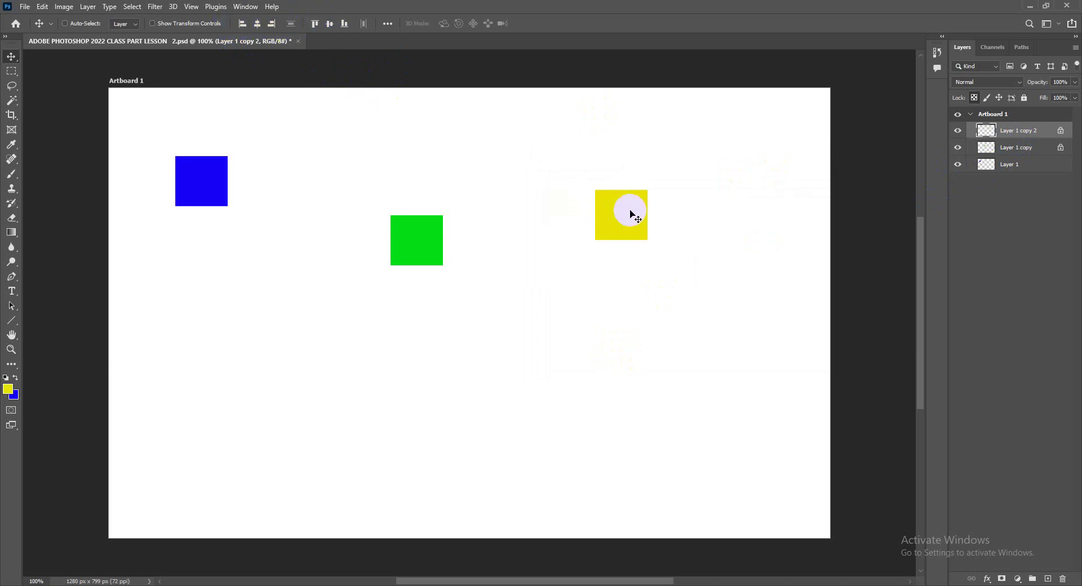
{"action": "left_click", "coordinate": [958, 131]}
{"action": "left_click", "coordinate": [958, 131]}
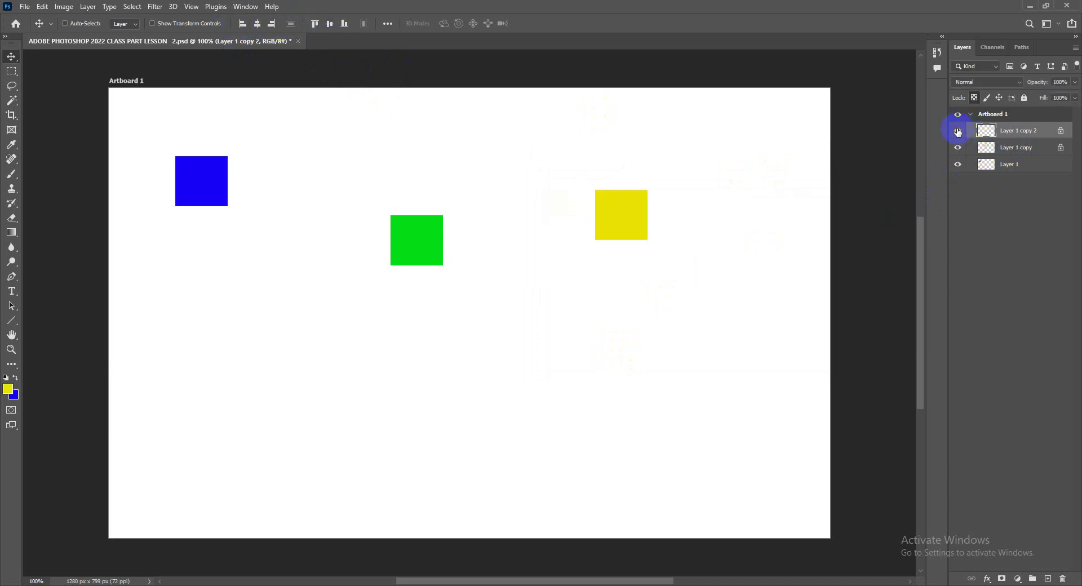
{"action": "left_click", "coordinate": [958, 148]}
{"action": "left_click", "coordinate": [957, 148]}
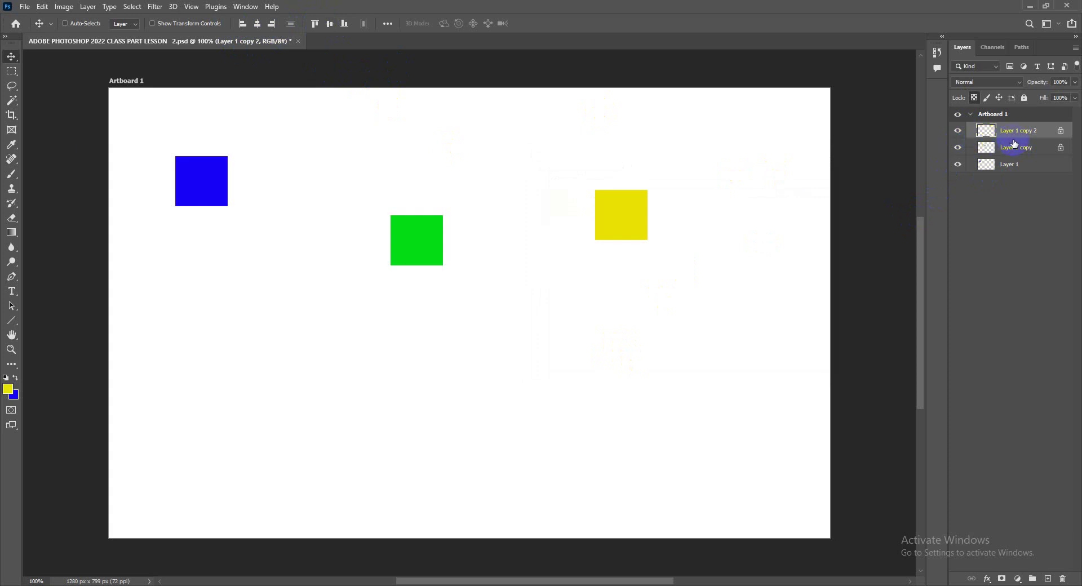
Align the green and yellow squares by their top and left edges, and move them together toward the artboard's centre
{"action": "left_click", "coordinate": [1038, 148], "text": "shift"}
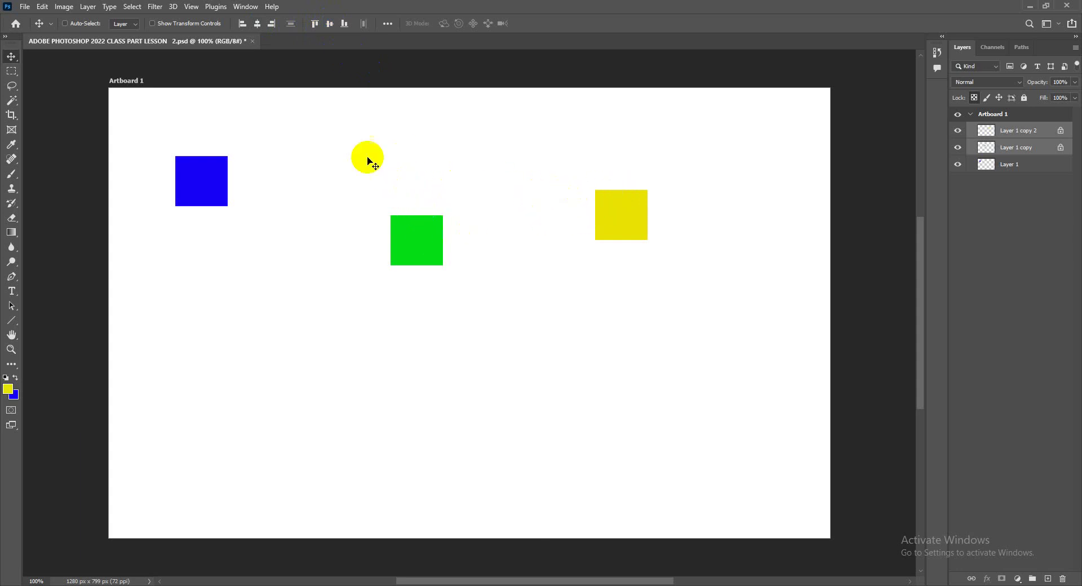
{"action": "left_click", "coordinate": [315, 25]}
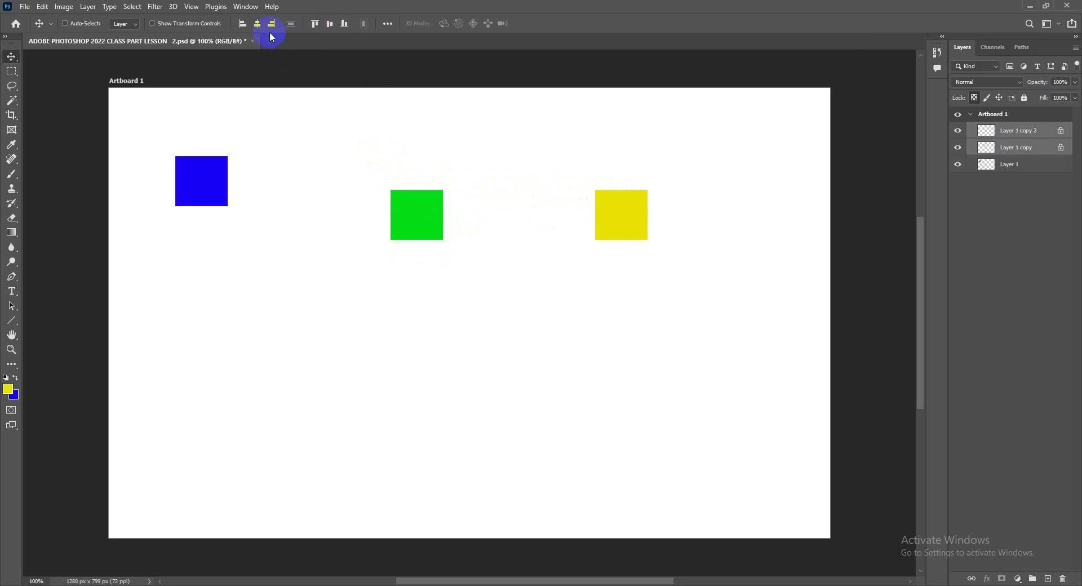
{"action": "left_click", "coordinate": [242, 24]}
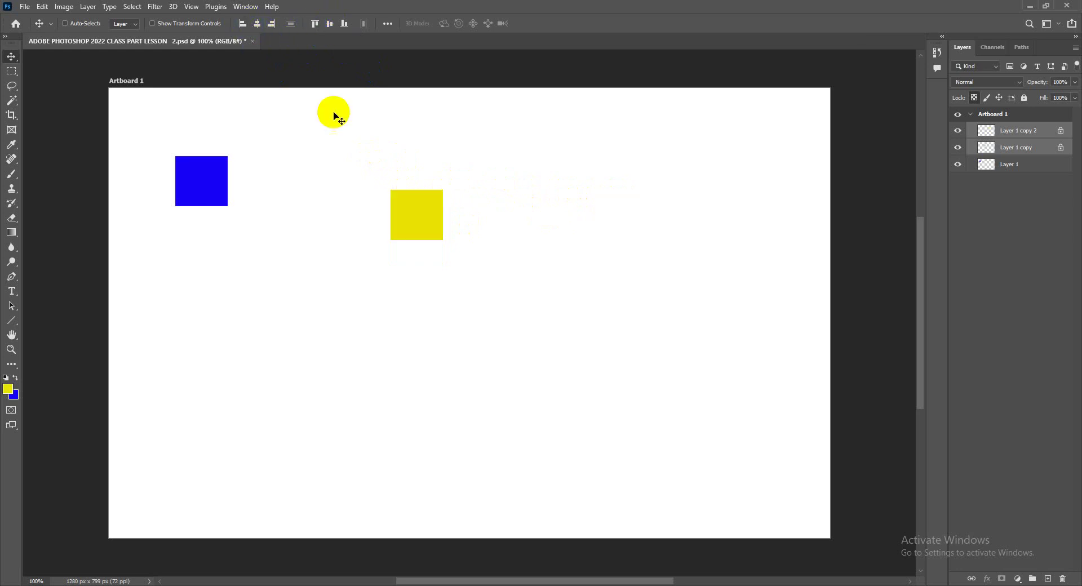
{"action": "left_click_drag", "start_coordinate": [414, 218], "coordinate": [463, 275]}
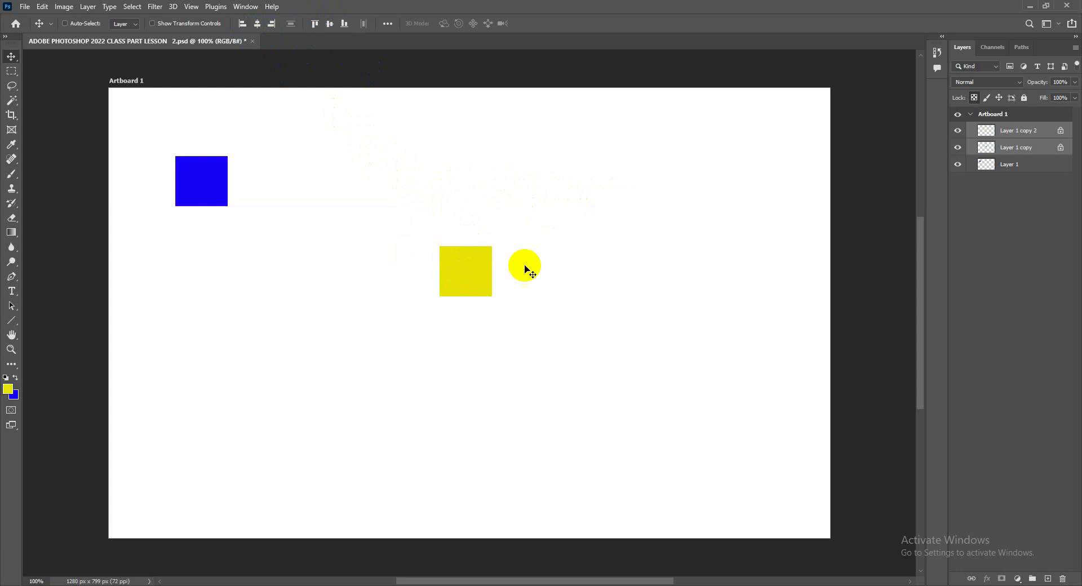
Move Layer 1's blue square down and to the right, and scale it up to about twice its size
{"action": "left_click", "coordinate": [1003, 206]}
{"action": "left_click", "coordinate": [1013, 135]}
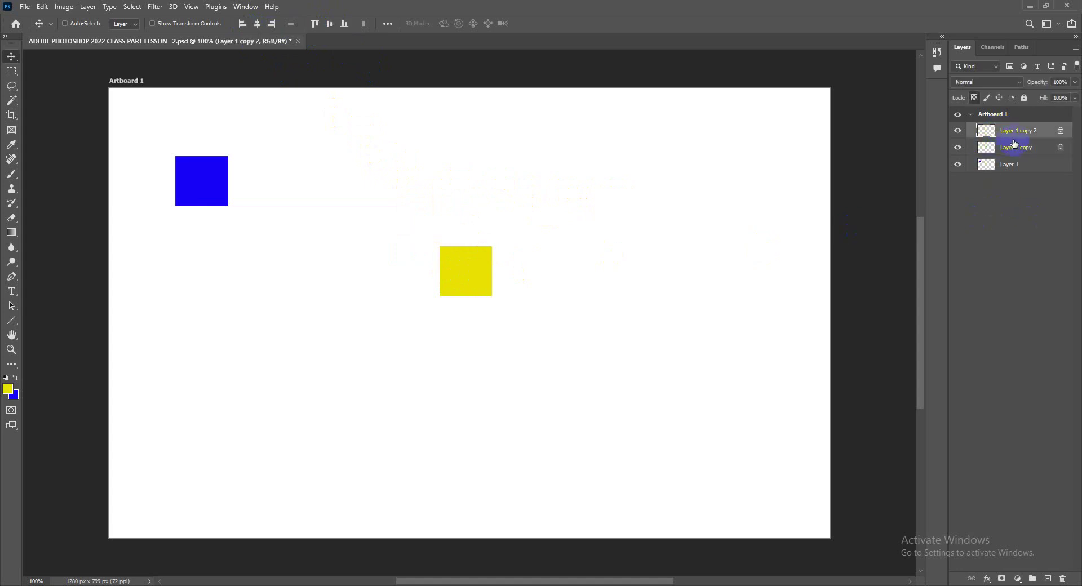
{"action": "left_click", "coordinate": [1004, 167]}
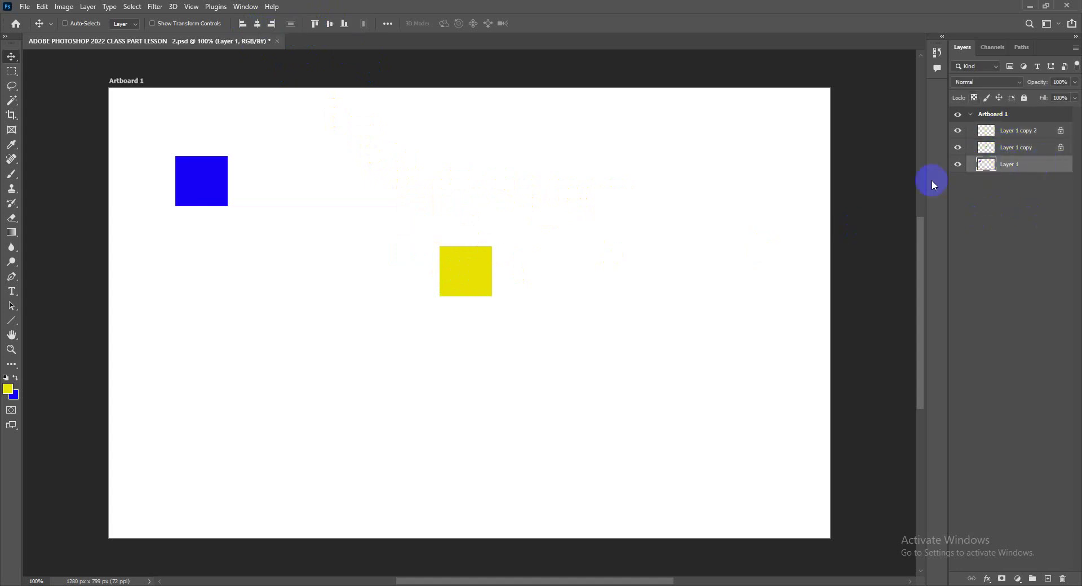
{"action": "left_click_drag", "start_coordinate": [193, 183], "coordinate": [246, 249]}
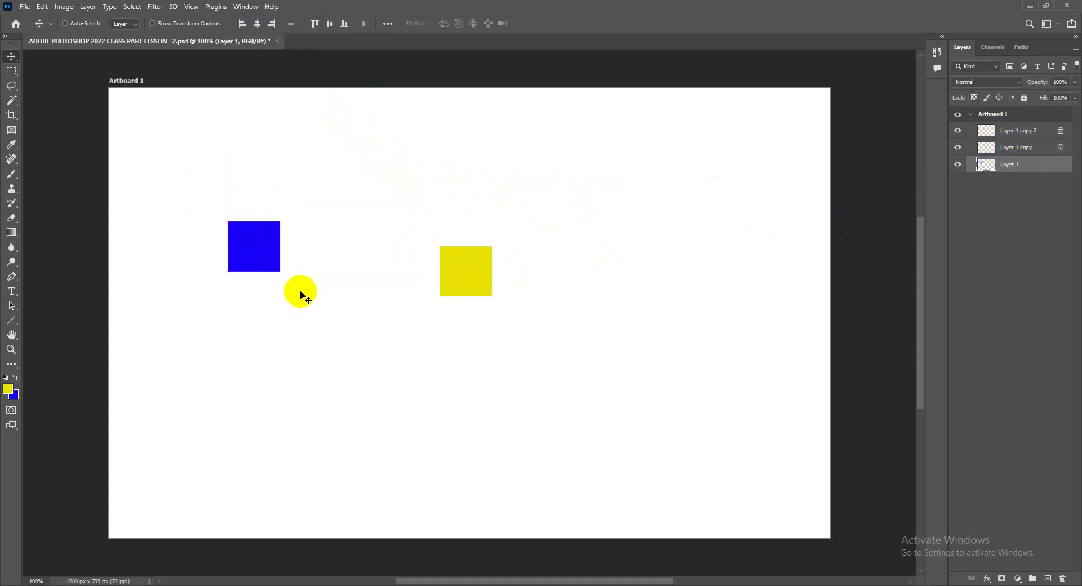
{"action": "key", "text": "ctrl"}
{"action": "key", "text": "ctrl+t"}
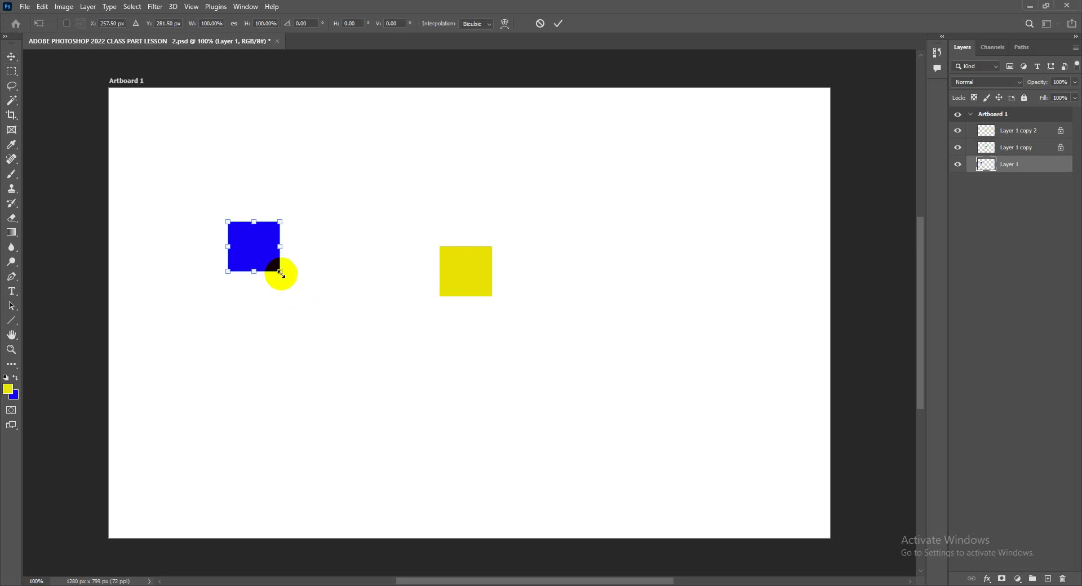
{"action": "left_click_drag", "start_coordinate": [280, 272], "coordinate": [304, 294]}
{"action": "left_click", "coordinate": [558, 23]}
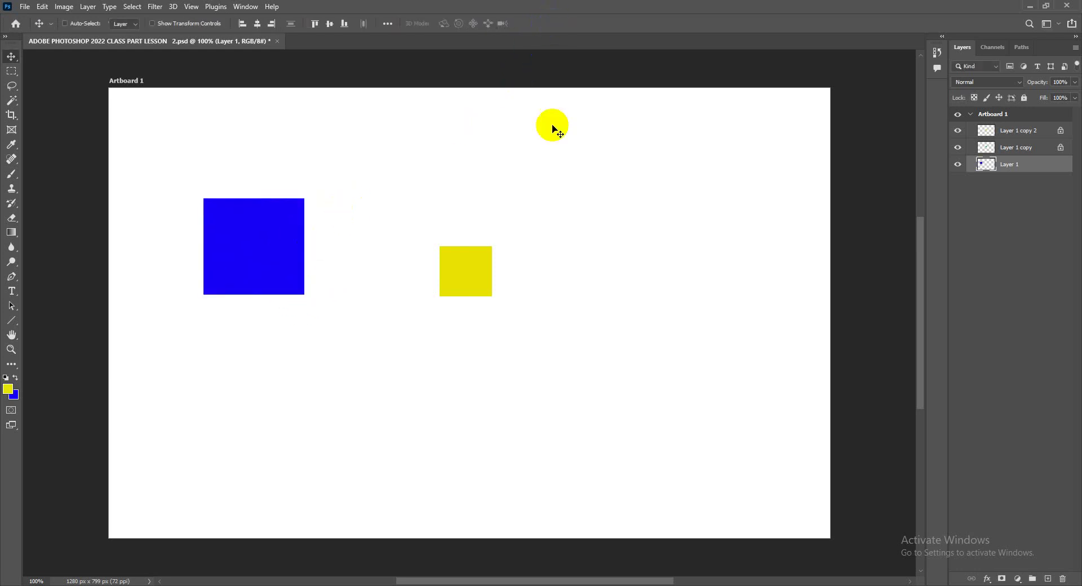
Enlarge Layer 1 copy's green square to about one and a half times its size and move it to the lower right of the yellow square
{"action": "left_click", "coordinate": [1017, 147]}
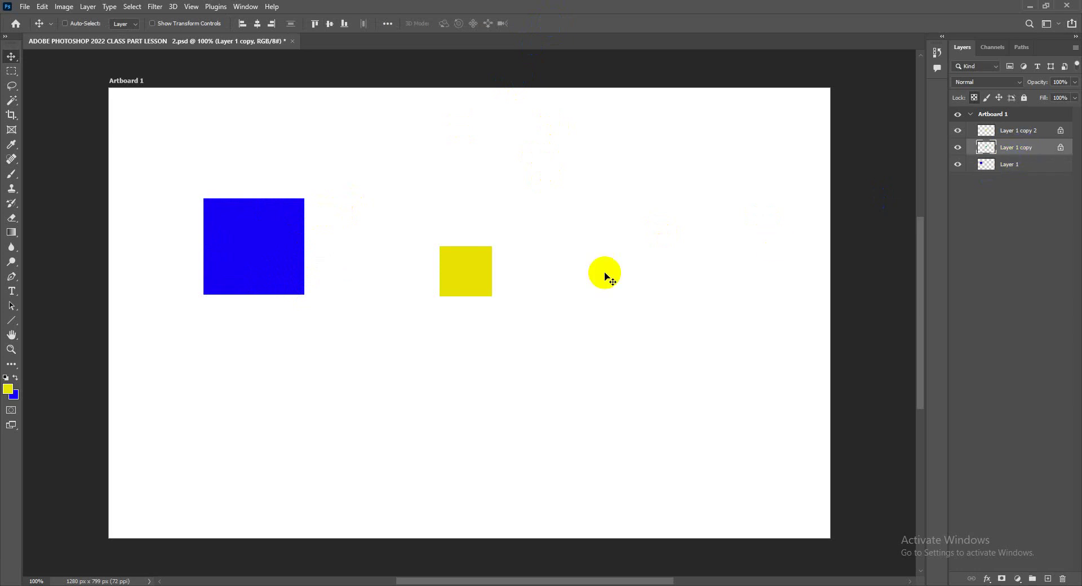
{"action": "left_click_drag", "start_coordinate": [480, 270], "coordinate": [571, 358]}
{"action": "key", "text": "ctrl+t"}
{"action": "double_click", "coordinate": [541, 322]}
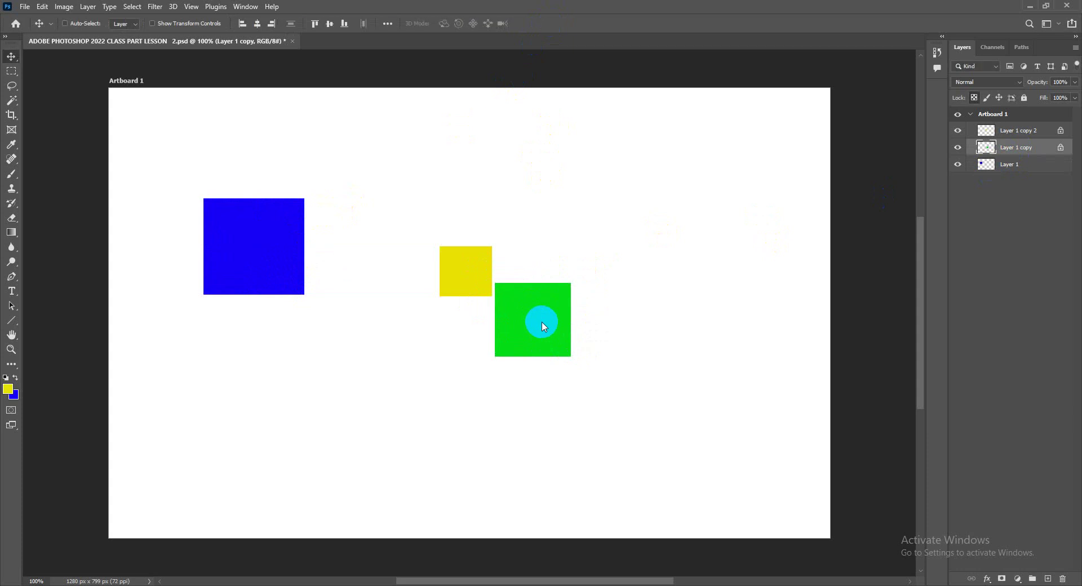
{"action": "left_click_drag", "start_coordinate": [533, 312], "coordinate": [597, 398]}
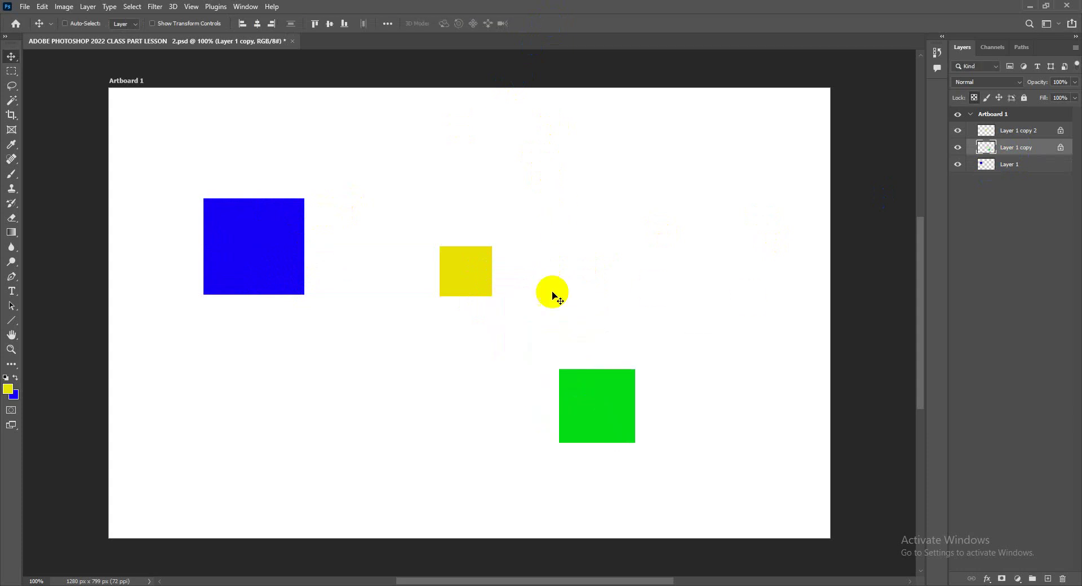
Select all three square layers and align them by their top edges
{"action": "left_click", "coordinate": [1022, 132]}
{"action": "left_click", "coordinate": [1028, 165], "text": "shift"}
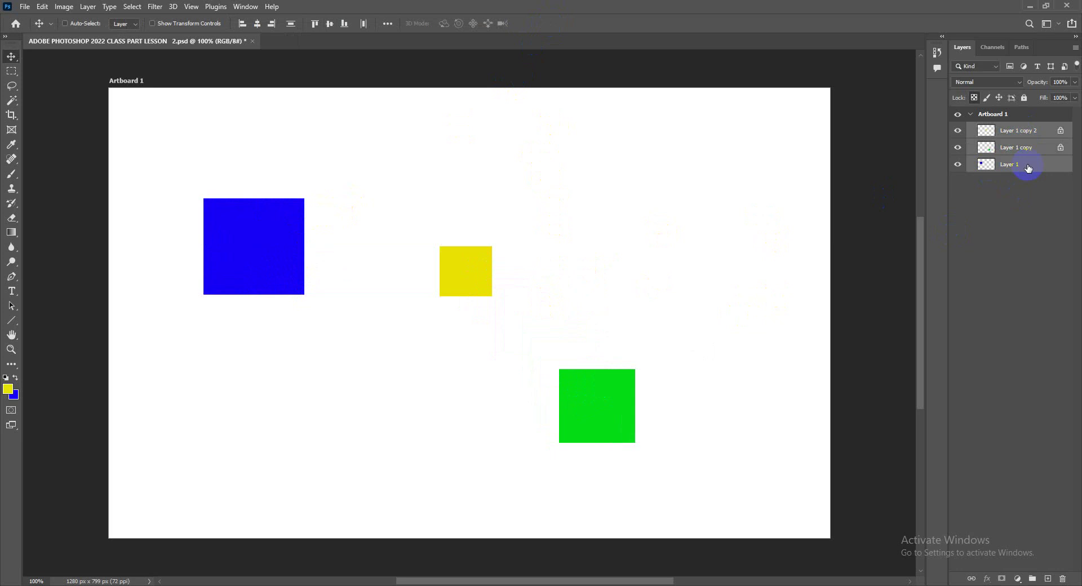
{"action": "left_click", "coordinate": [1017, 131]}
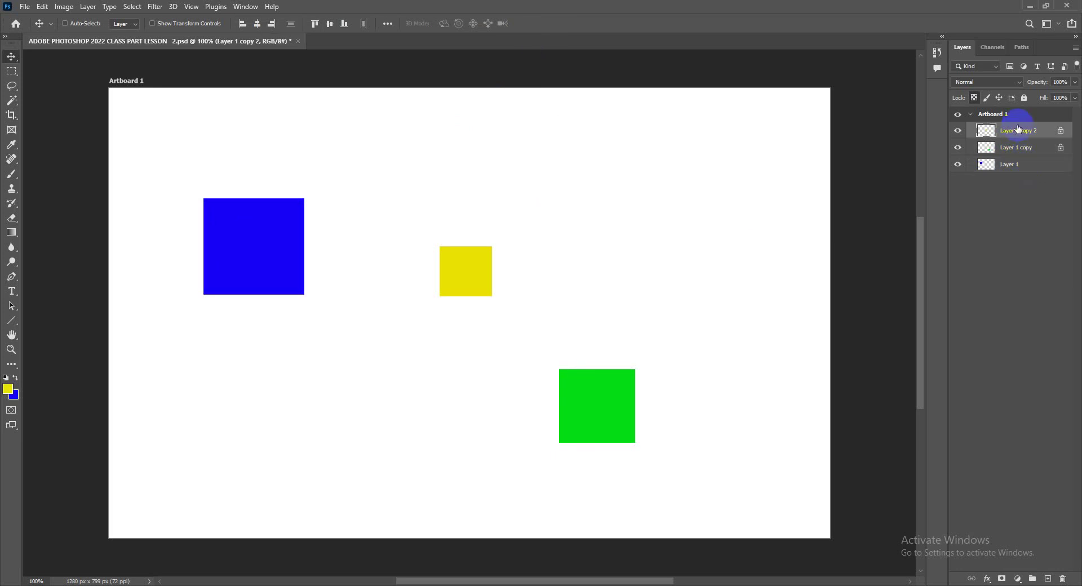
{"action": "left_click", "coordinate": [1026, 167], "text": "shift"}
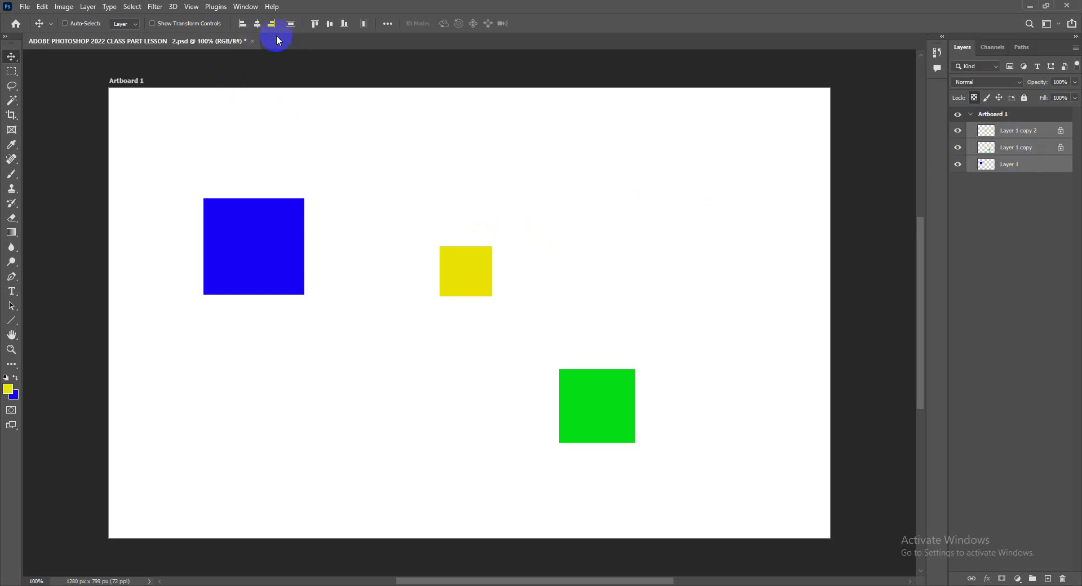
{"action": "left_click", "coordinate": [318, 105]}
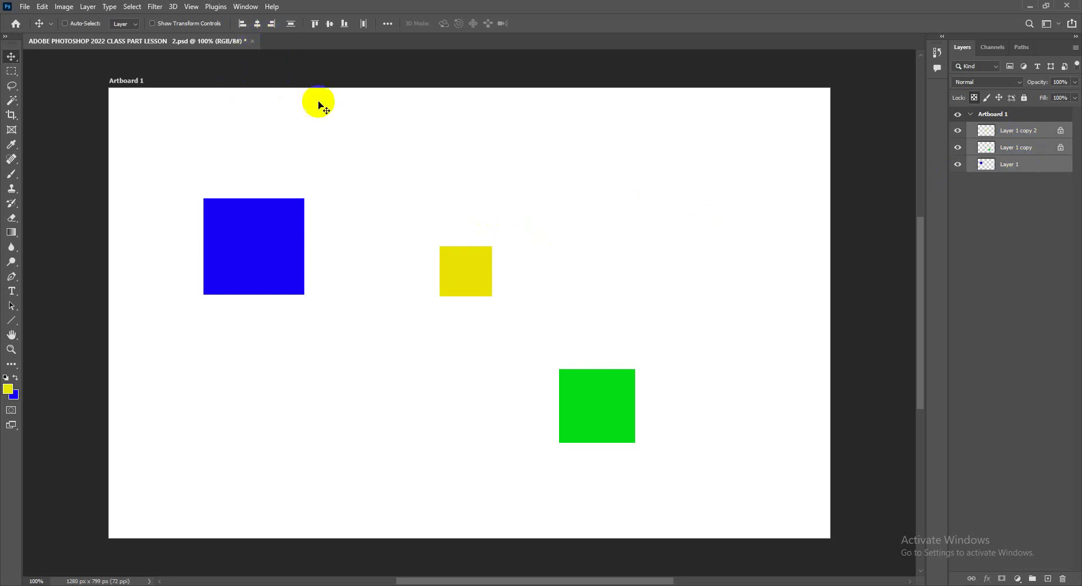
{"action": "left_click", "coordinate": [315, 25]}
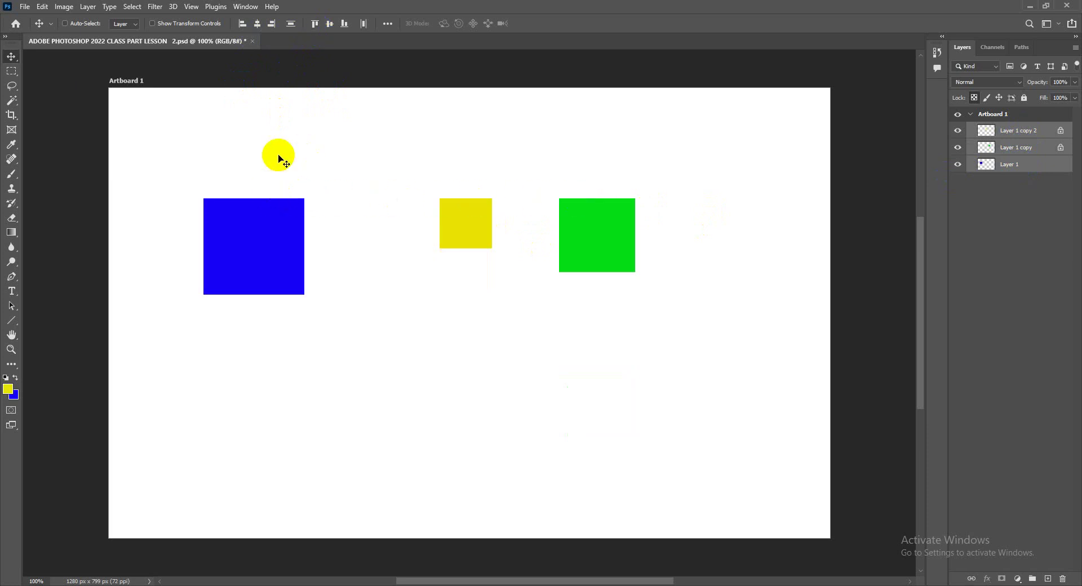
Align the three selected squares by their bottom edges, and finally by their vertical centers
{"action": "left_click", "coordinate": [344, 24]}
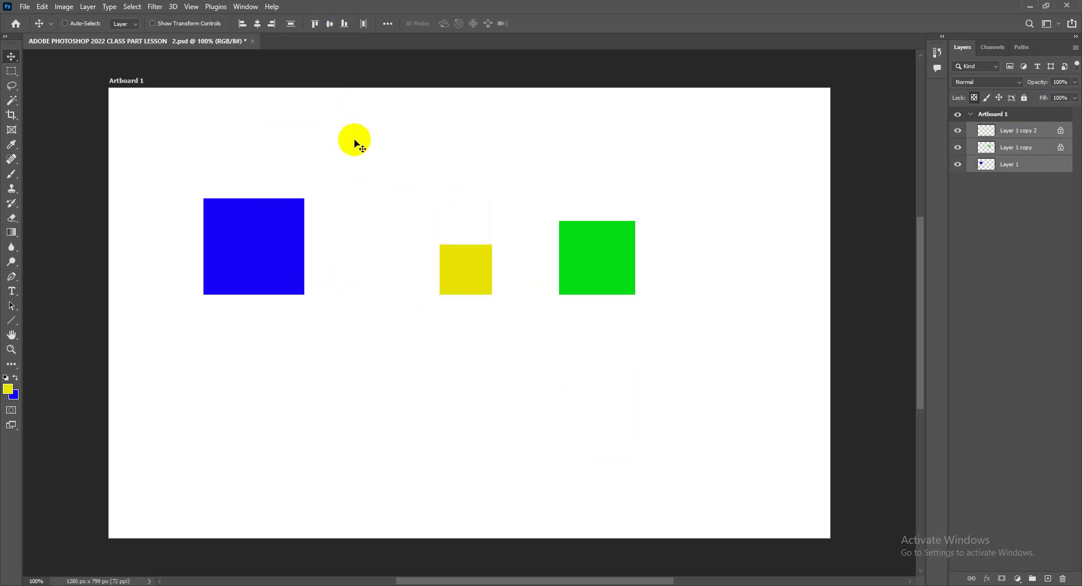
{"action": "left_click", "coordinate": [330, 23]}
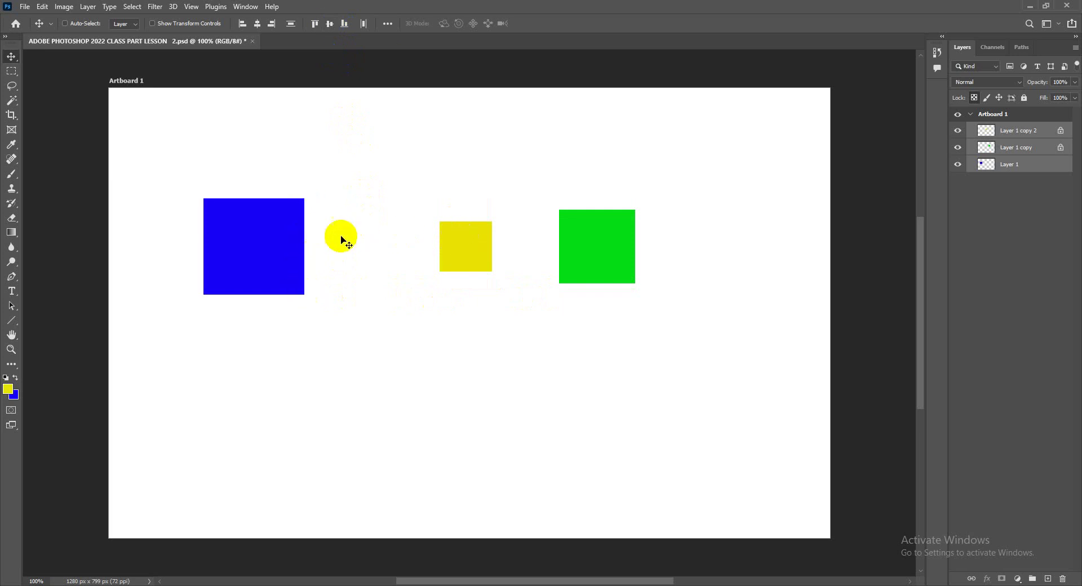
{"action": "left_click", "coordinate": [609, 246]}
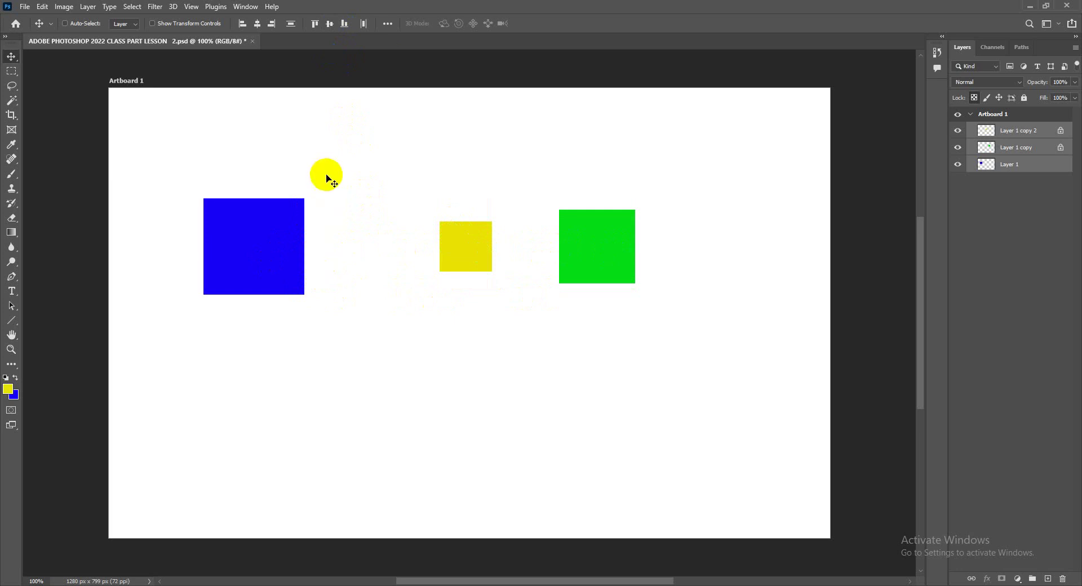
Align the three squares by their left and right edges, and finally by their horizontal centers
{"action": "left_click", "coordinate": [241, 25]}
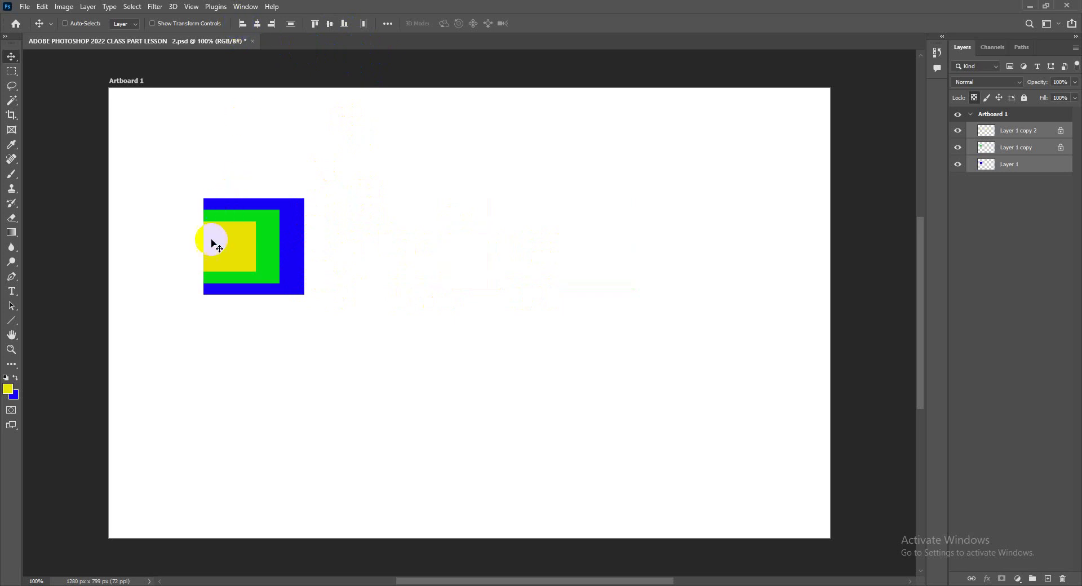
{"action": "left_click", "coordinate": [271, 25]}
{"action": "left_click", "coordinate": [257, 25]}
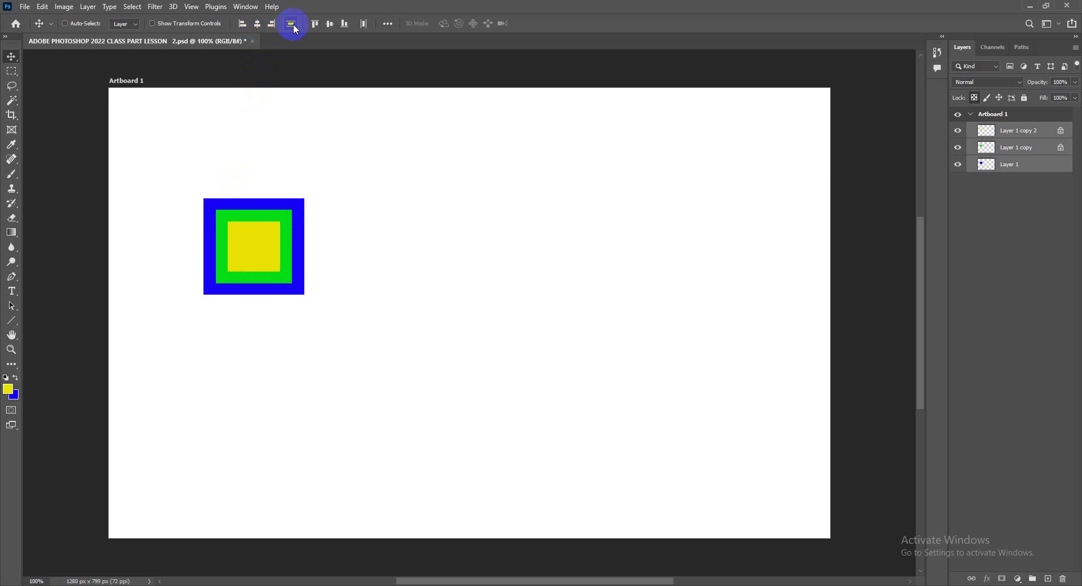
Try aligning the nested squares by their top edges, vertical centers and bottom edges
{"action": "left_click", "coordinate": [314, 25]}
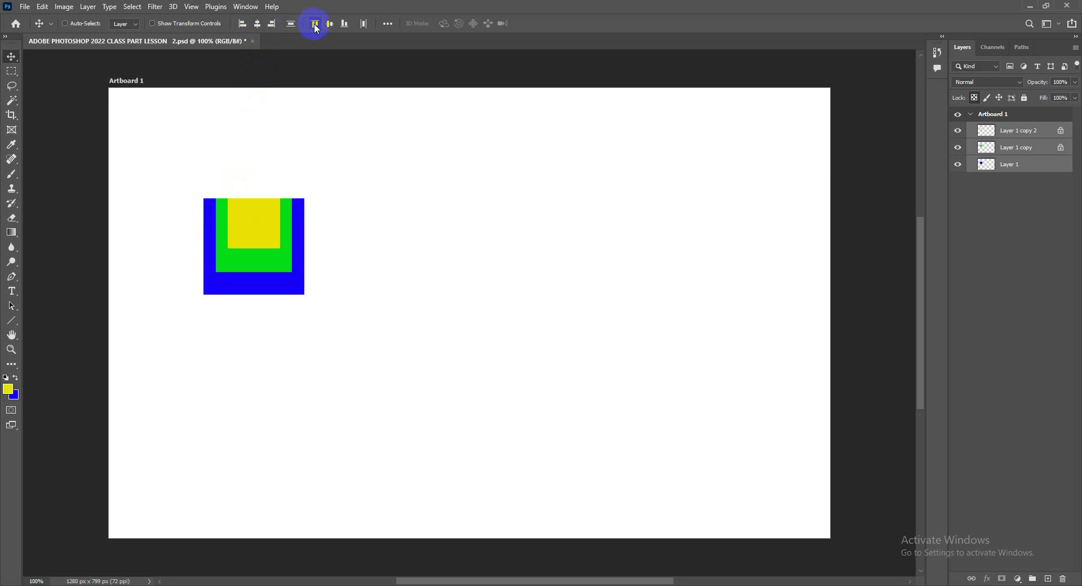
{"action": "left_click", "coordinate": [329, 25]}
{"action": "left_click", "coordinate": [344, 23]}
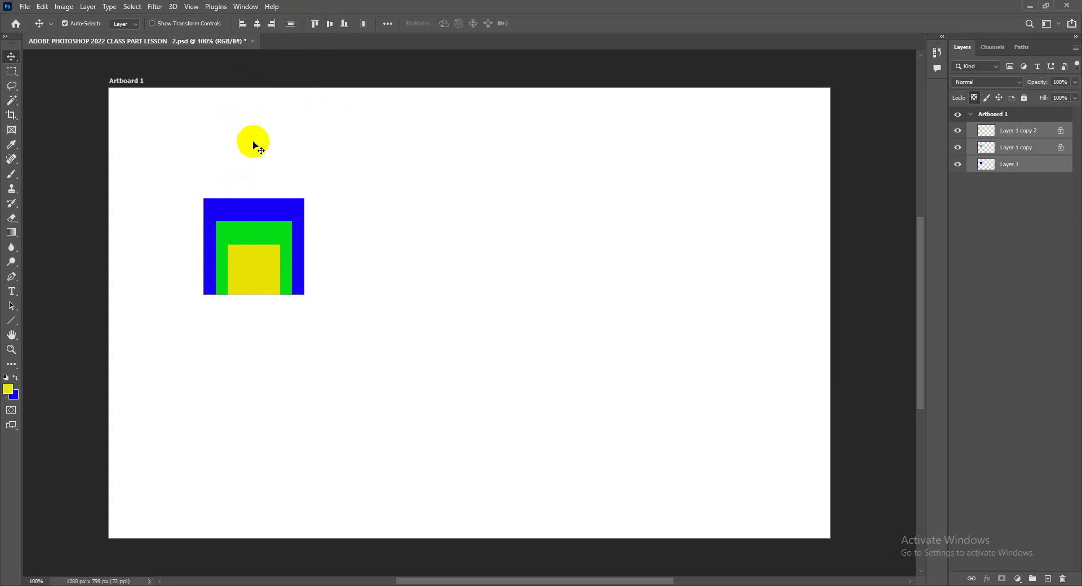
Undo and redo the bottom-edge alignment of the nested squares several times, finishing on the vertically centered state
{"action": "key", "text": "ctrl+z"}
{"action": "key", "text": "ctrl+shift+z"}
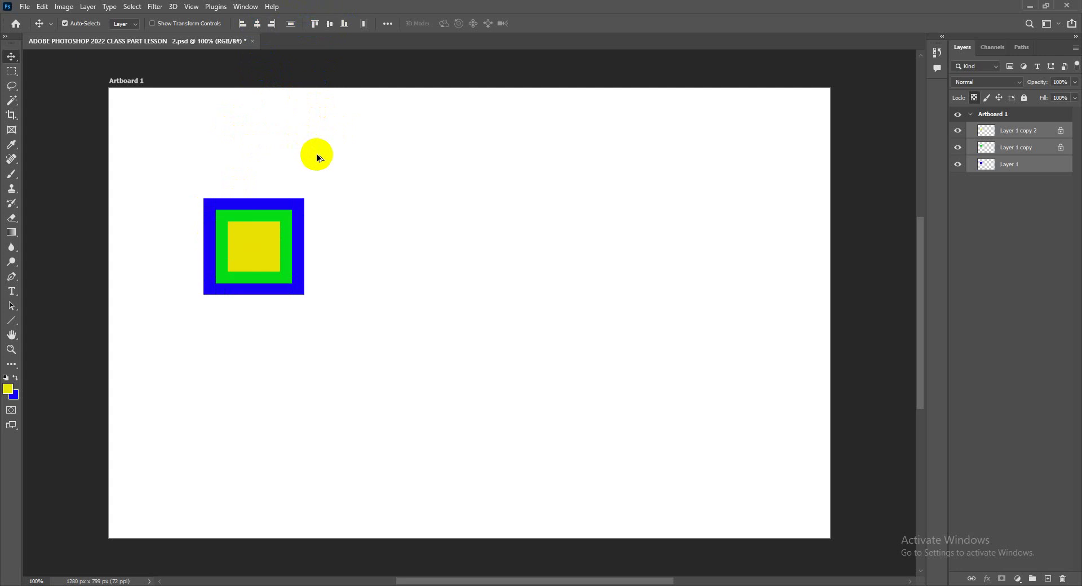
{"action": "key", "text": "ctrl+shift+z"}
{"action": "key", "text": "ctrl+z"}
{"action": "key", "text": "ctrl+shift+z"}
{"action": "key", "text": "z"}
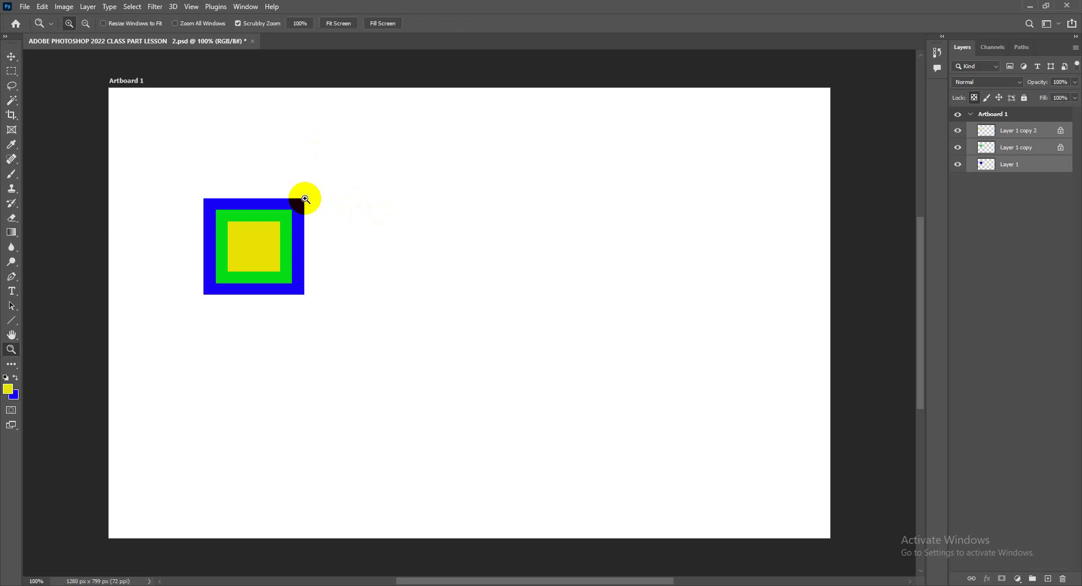
Redo the bottom-edge alignment with the Edit commands and undo it again
{"action": "left_click", "coordinate": [46, 8]}
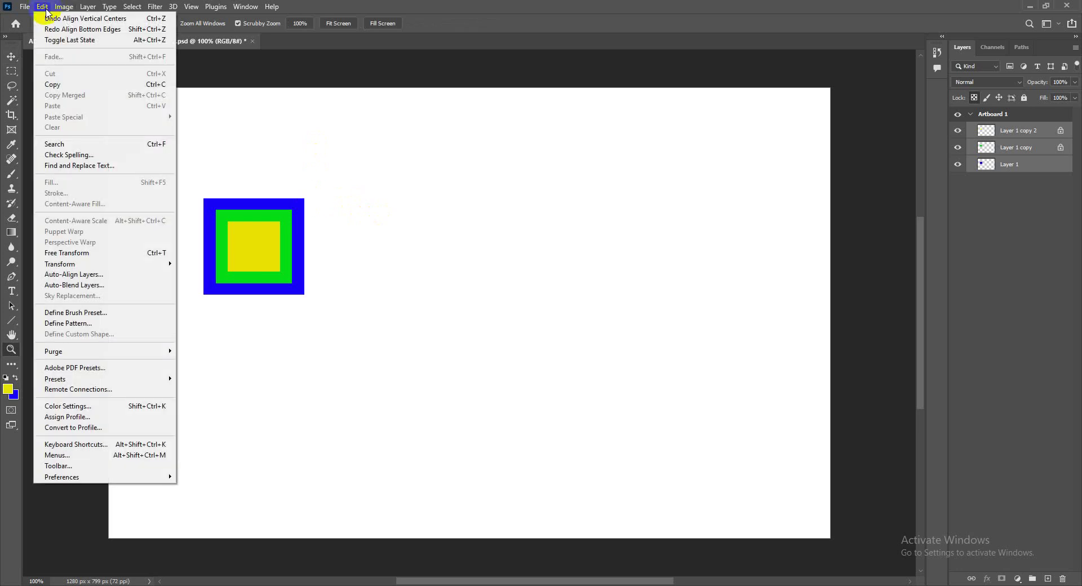
{"action": "left_click", "coordinate": [109, 33]}
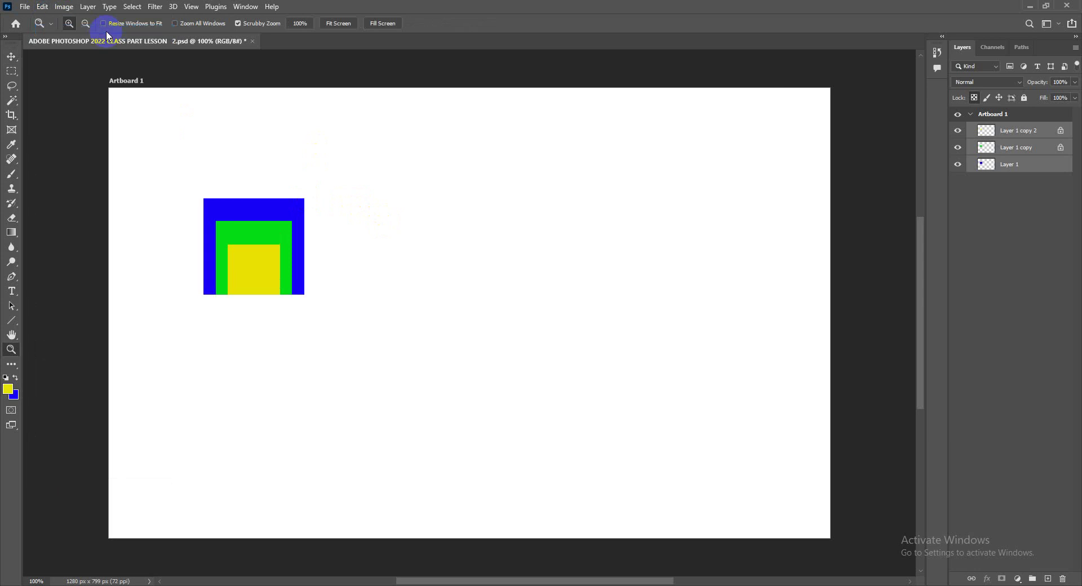
{"action": "left_click", "coordinate": [44, 7]}
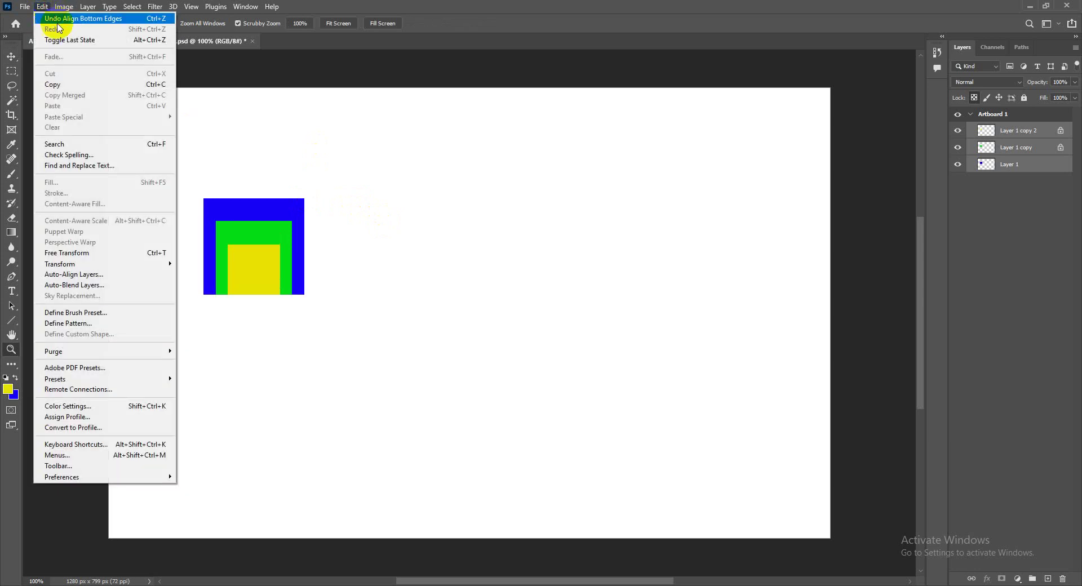
{"action": "left_click", "coordinate": [62, 21]}
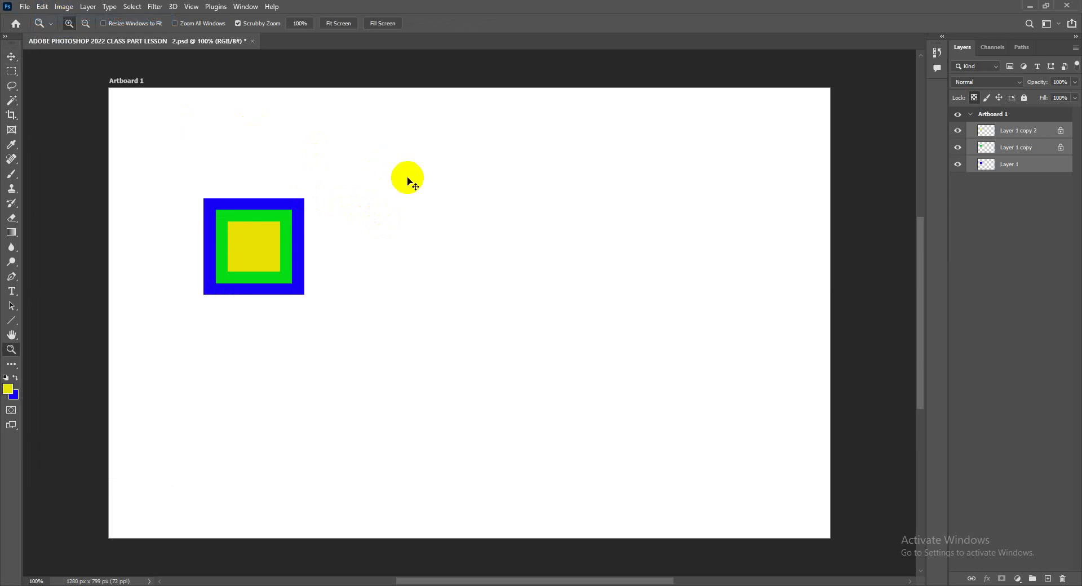
Undo the earlier alignments until the blue, yellow and green squares are separated again
{"action": "key", "text": "ctrl+z"}
{"action": "key", "text": "ctrl+z"}
{"action": "key", "text": "ctrl+z"}
{"action": "key", "text": "ctrl+z"}
{"action": "key", "text": "ctrl+z"}
{"action": "key", "text": "ctrl+z"}
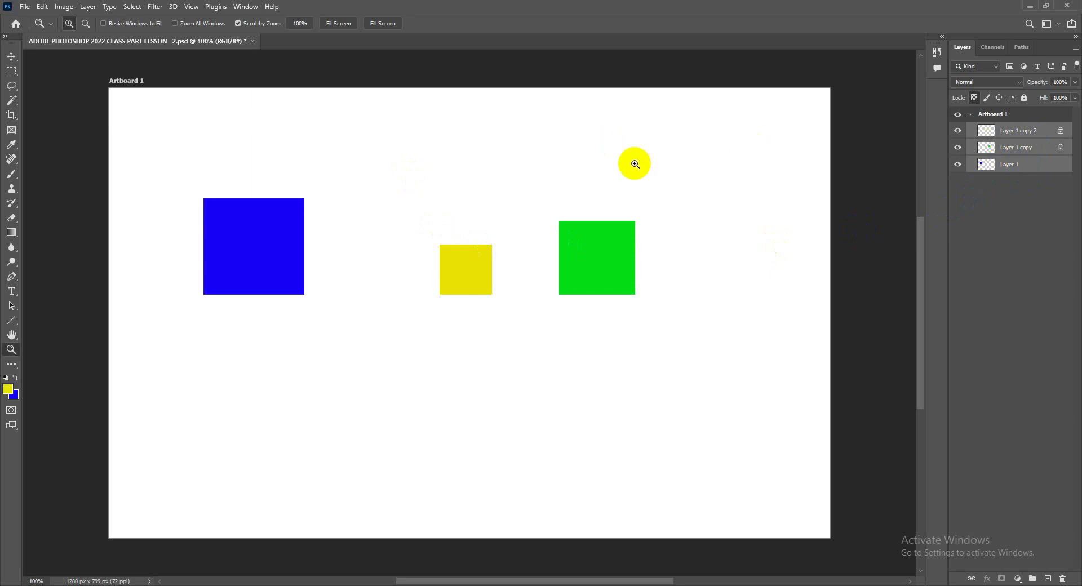
With the Move tool, distribute the three selected squares vertically and horizontally
{"action": "left_click", "coordinate": [11, 57]}
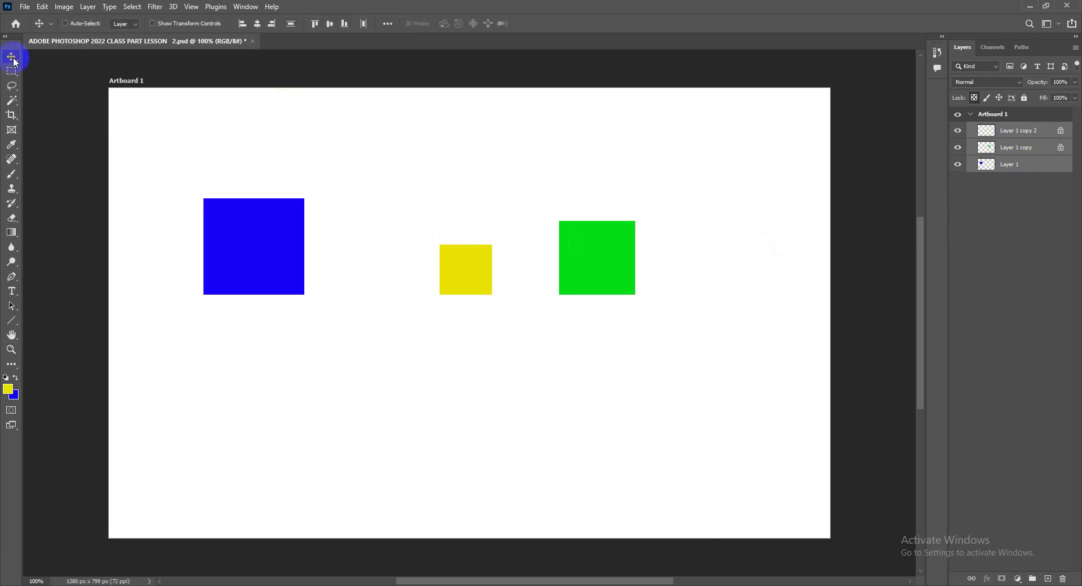
{"action": "left_click", "coordinate": [291, 24]}
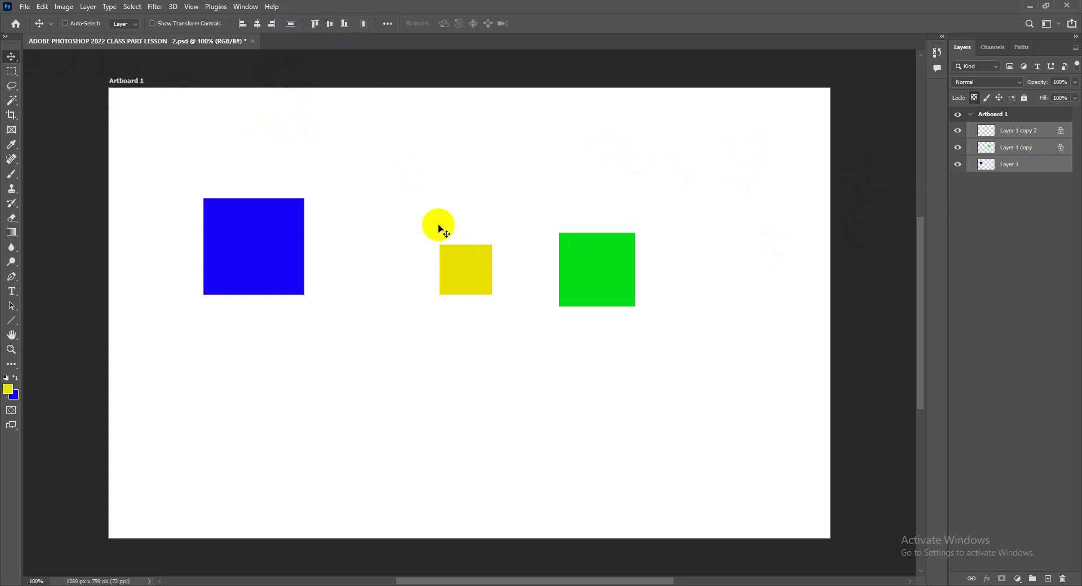
{"action": "left_click", "coordinate": [363, 23]}
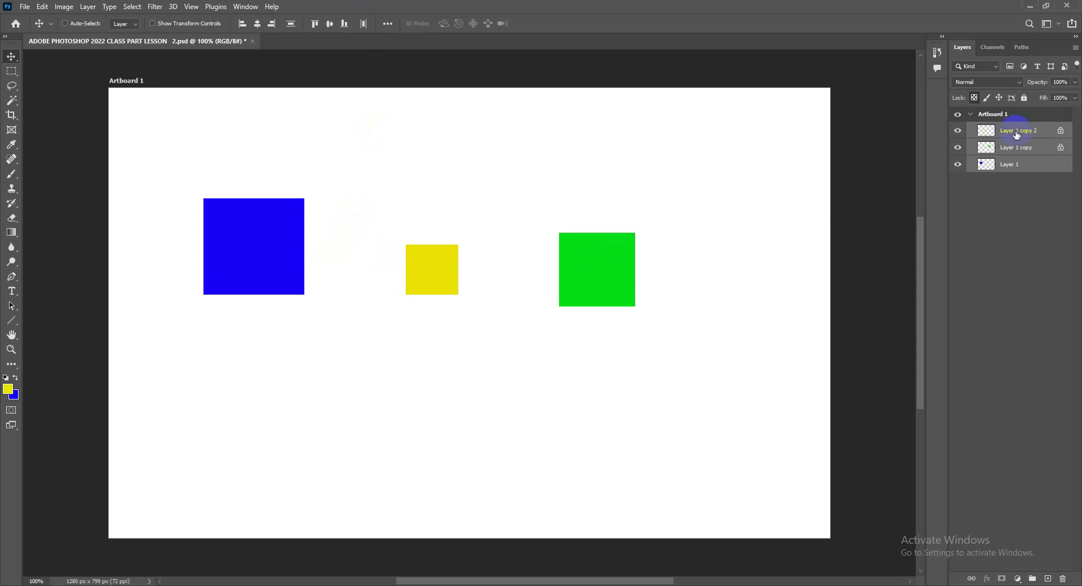
Remove the green and yellow square layers, keeping only the blue square on Layer 1
{"action": "left_click", "coordinate": [995, 152]}
{"action": "left_click", "coordinate": [1009, 147]}
{"action": "key", "text": "ctrl+e"}
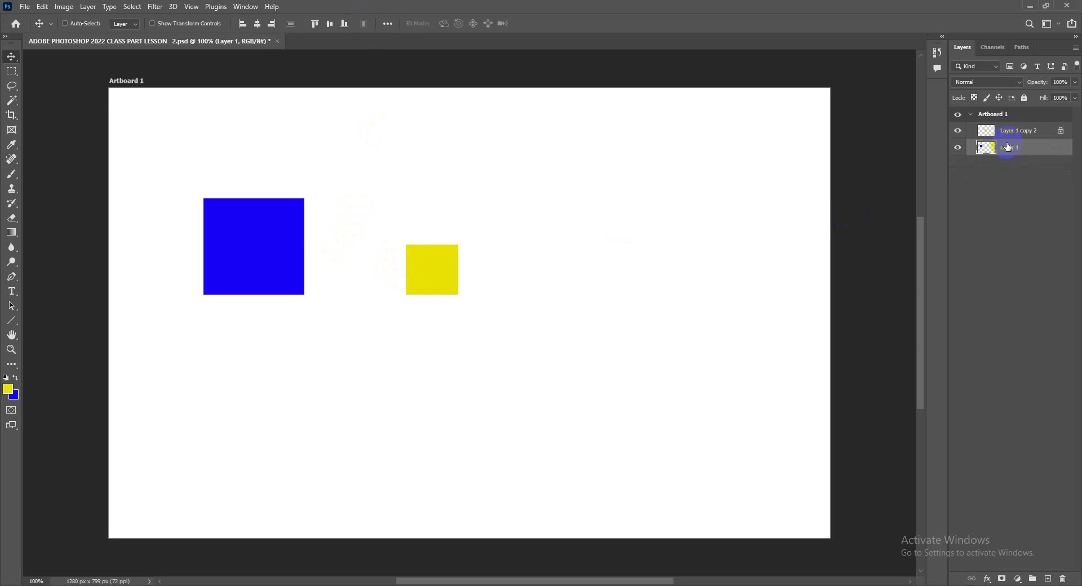
{"action": "left_click", "coordinate": [1008, 133]}
{"action": "key", "text": "ctrl+e"}
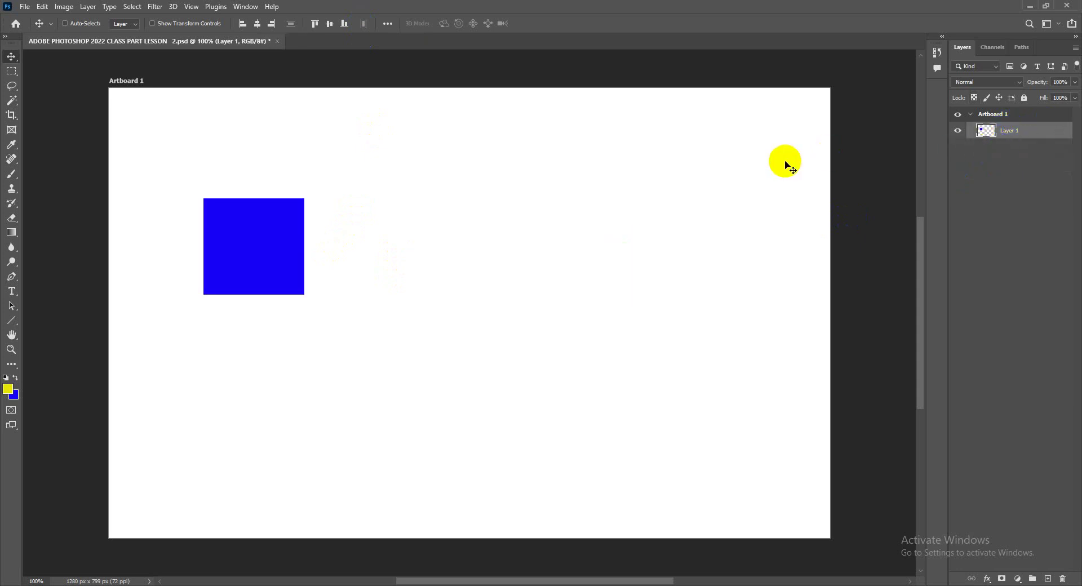
Scale the blue square down to about half its size and duplicate it into an unevenly spaced row of seven
{"action": "key", "text": "ctrl+t"}
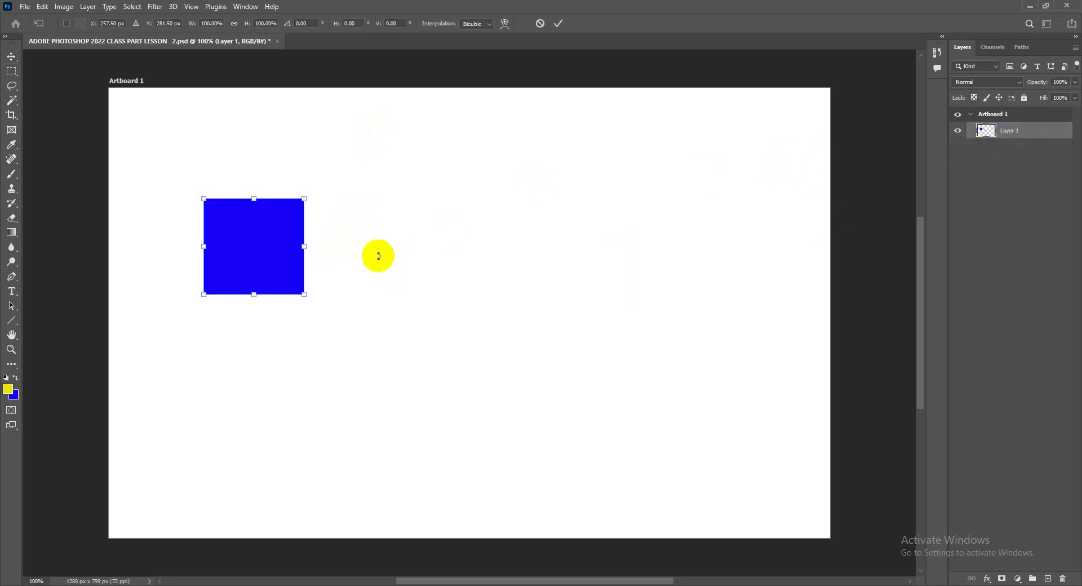
{"action": "left_click_drag", "start_coordinate": [303, 296], "coordinate": [684, 196]}
{"action": "key", "text": "Return"}
Distribute all seven blue squares horizontally and merge their layers into one
{"action": "left_click", "coordinate": [1028, 232], "text": "shift"}
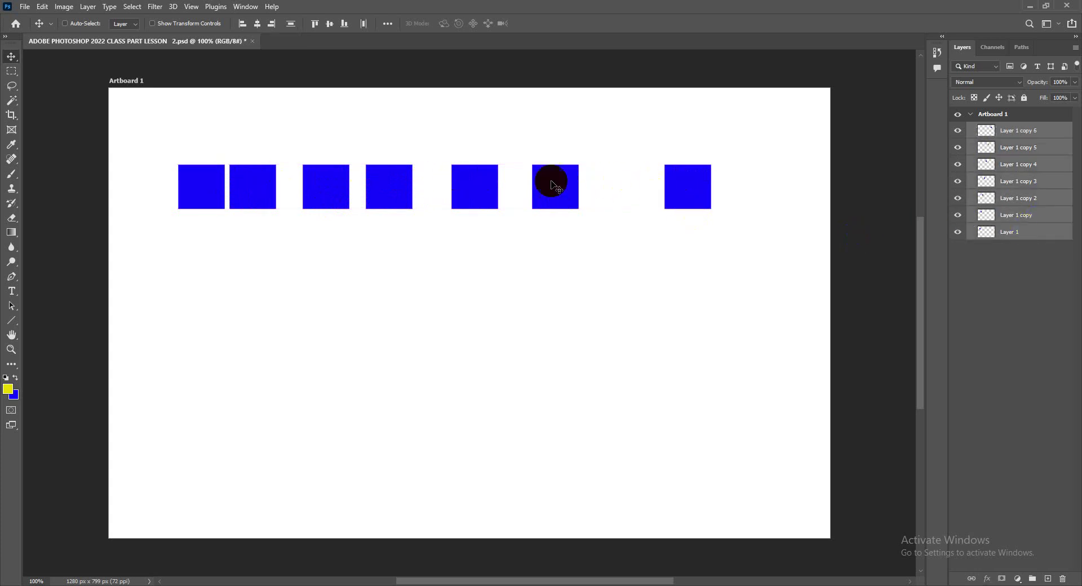
{"action": "left_click", "coordinate": [362, 24]}
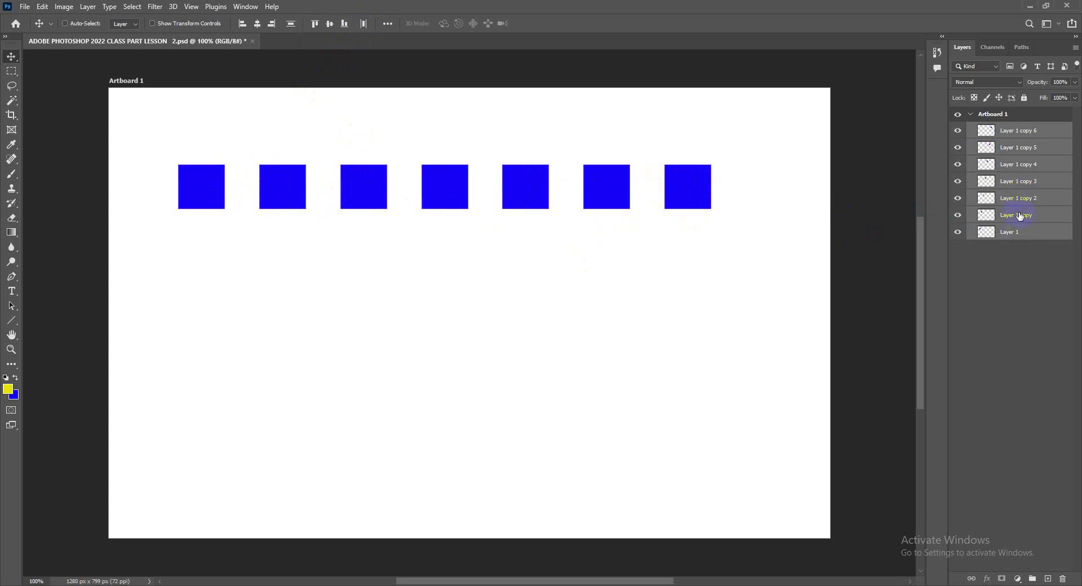
{"action": "left_click", "coordinate": [88, 7]}
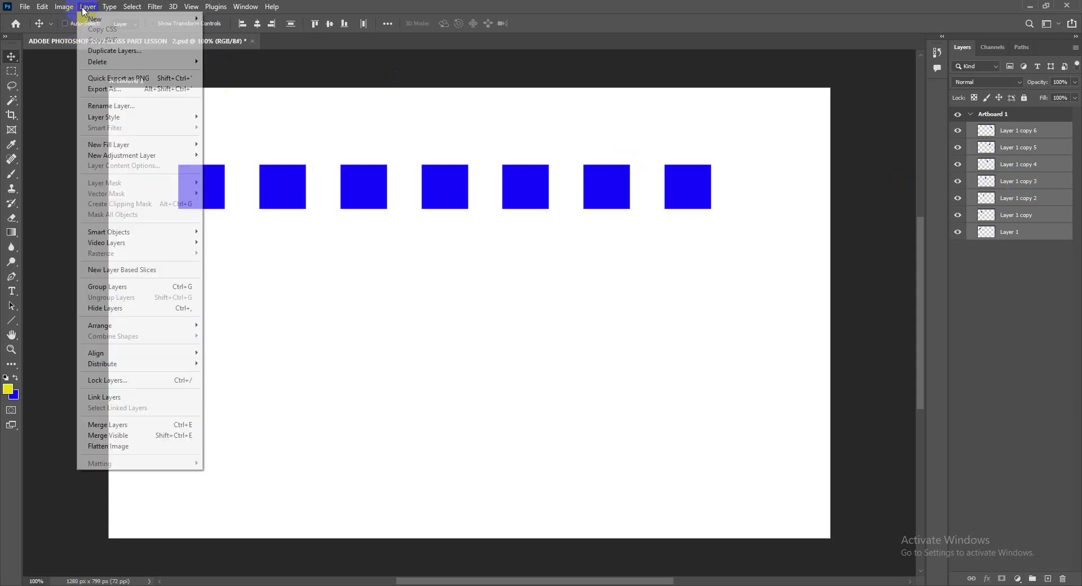
{"action": "left_click", "coordinate": [132, 423]}
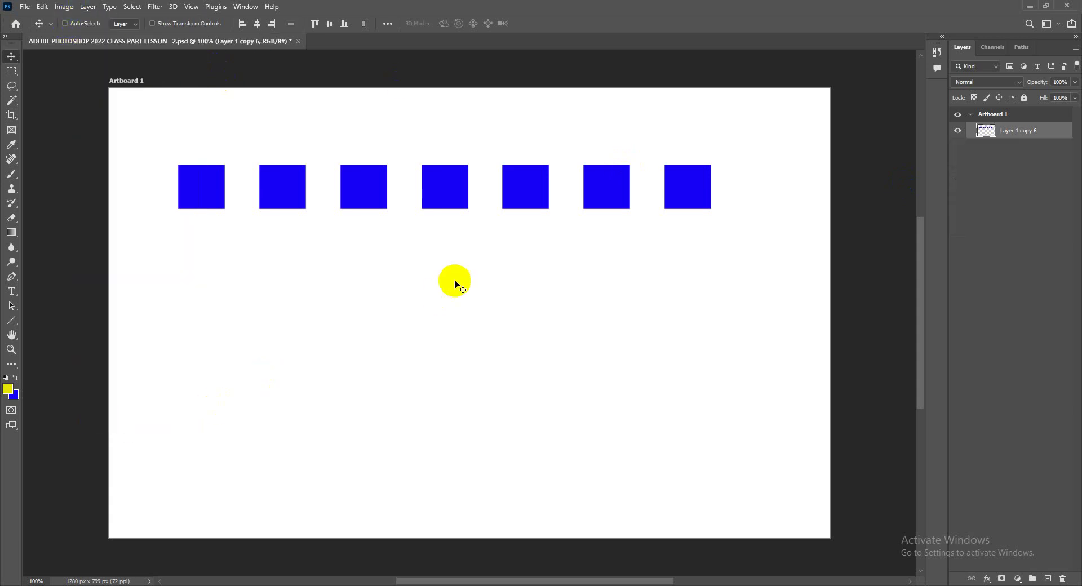
Duplicate the merged row of squares three times down the artboard and distribute all four rows vertically
{"action": "left_click_drag", "start_coordinate": [526, 187], "coordinate": [548, 417]}
{"action": "left_click", "coordinate": [645, 330], "text": "alt"}
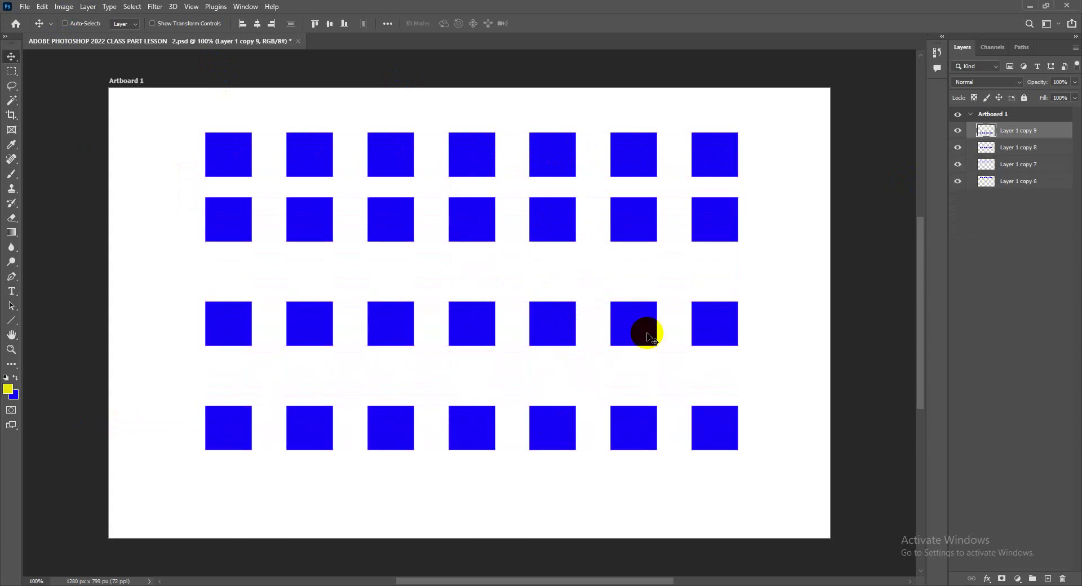
{"action": "left_click", "coordinate": [1045, 178], "text": "shift"}
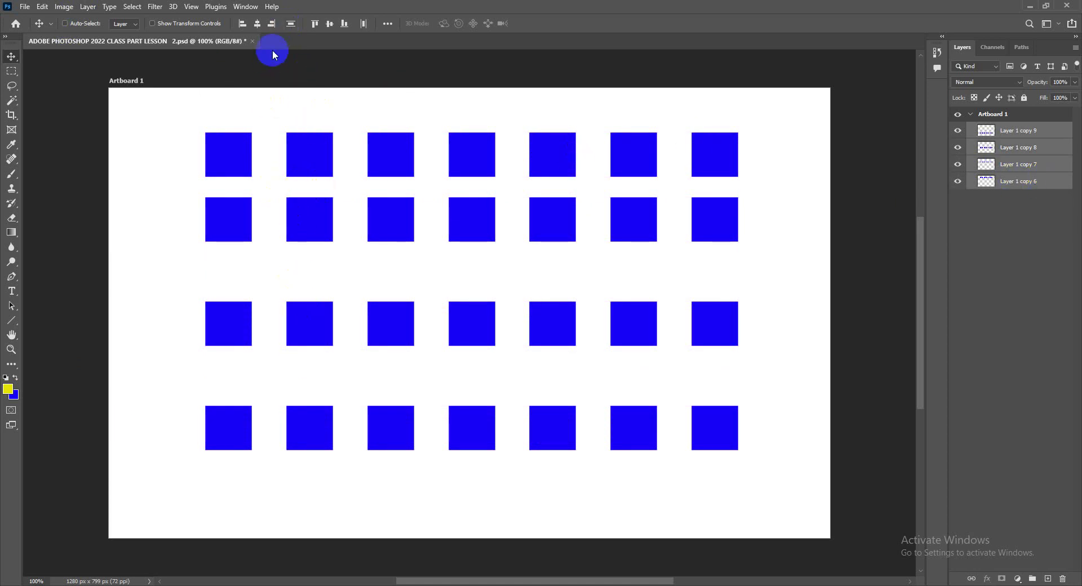
{"action": "left_click", "coordinate": [290, 24]}
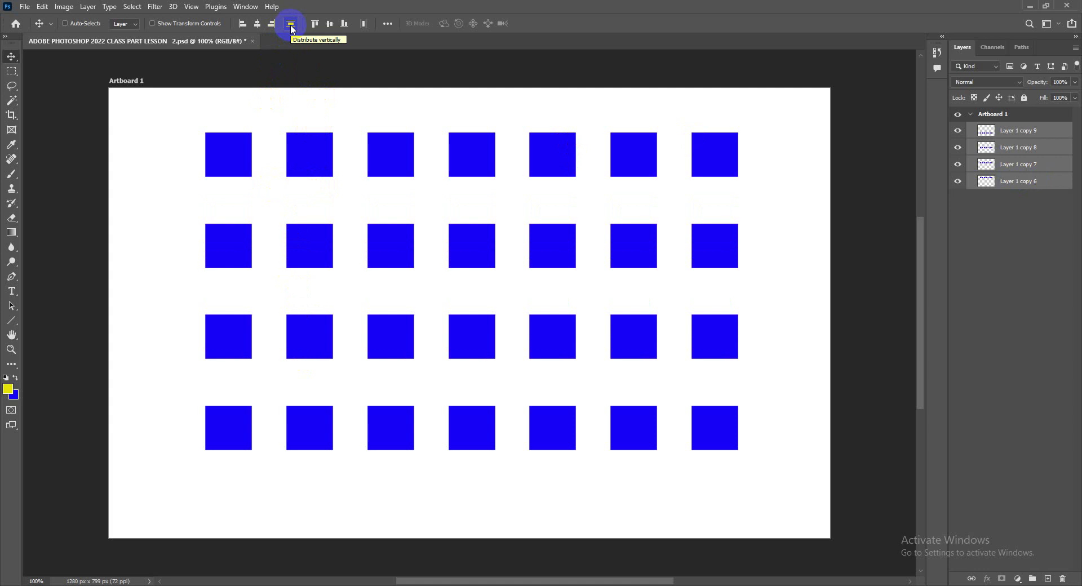